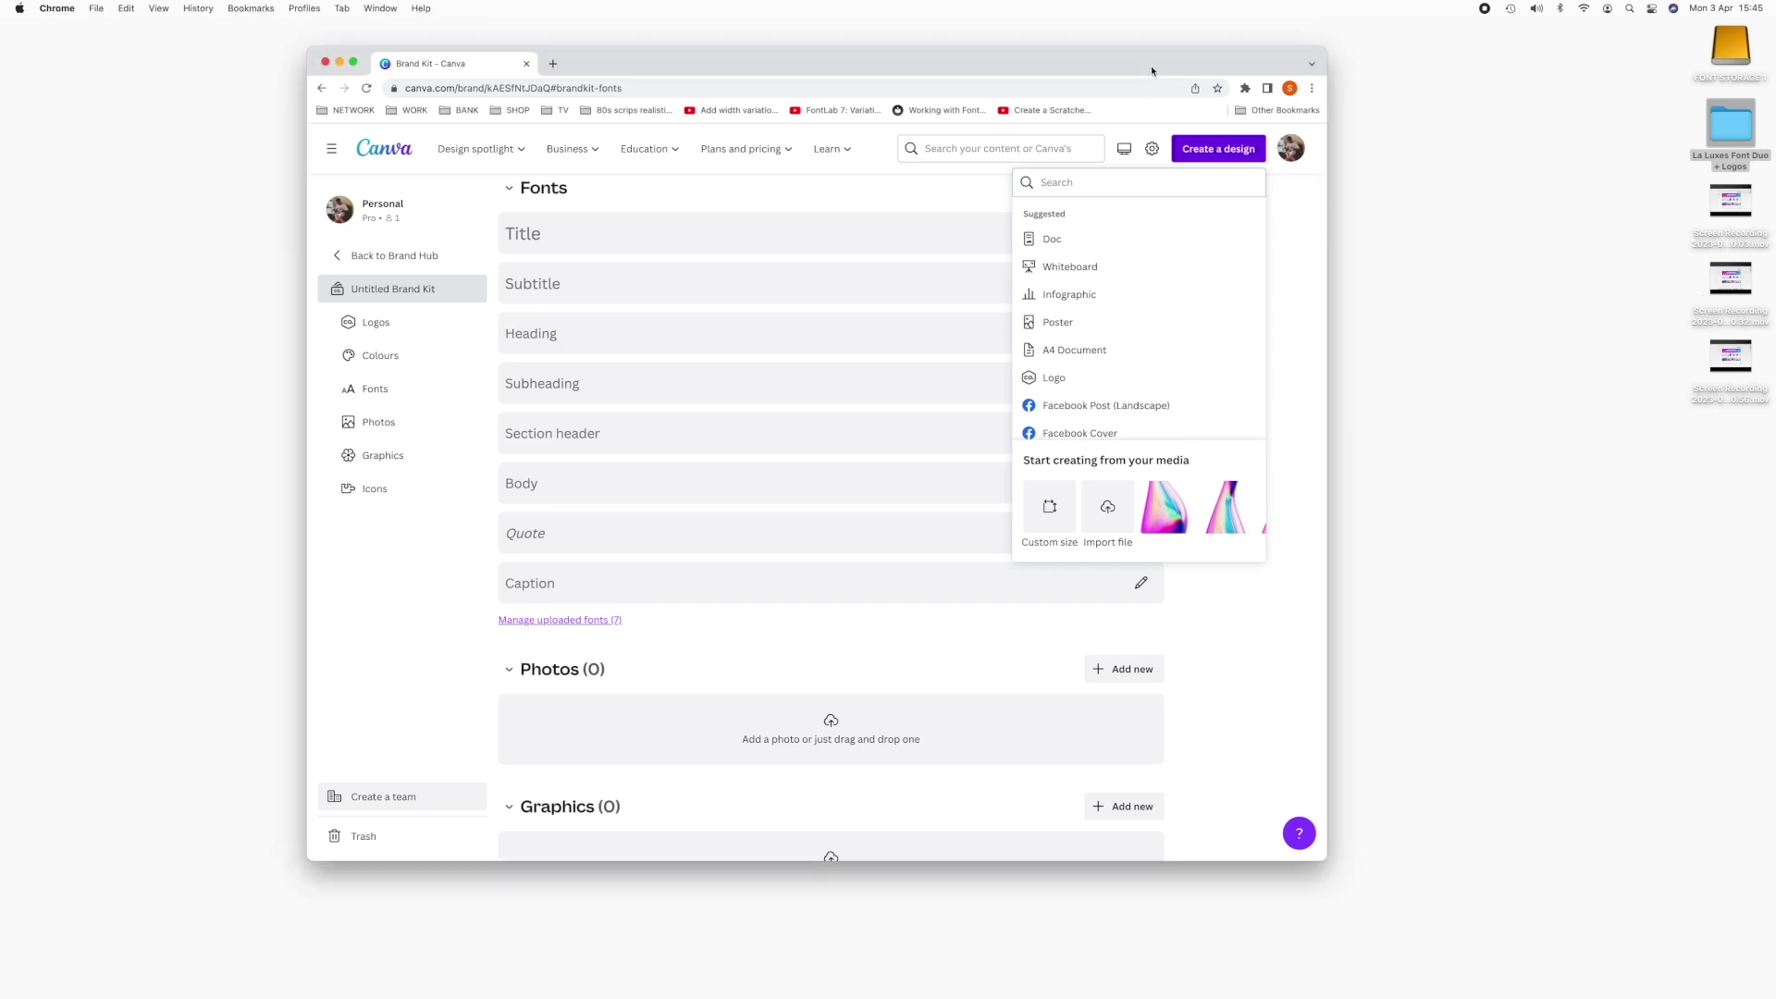
Reposition the browser window and dismiss the design-type list on the Brand Kit fonts page.
{"action": "left_click_drag", "start_coordinate": [1152, 71], "coordinate": [1235, 86]}
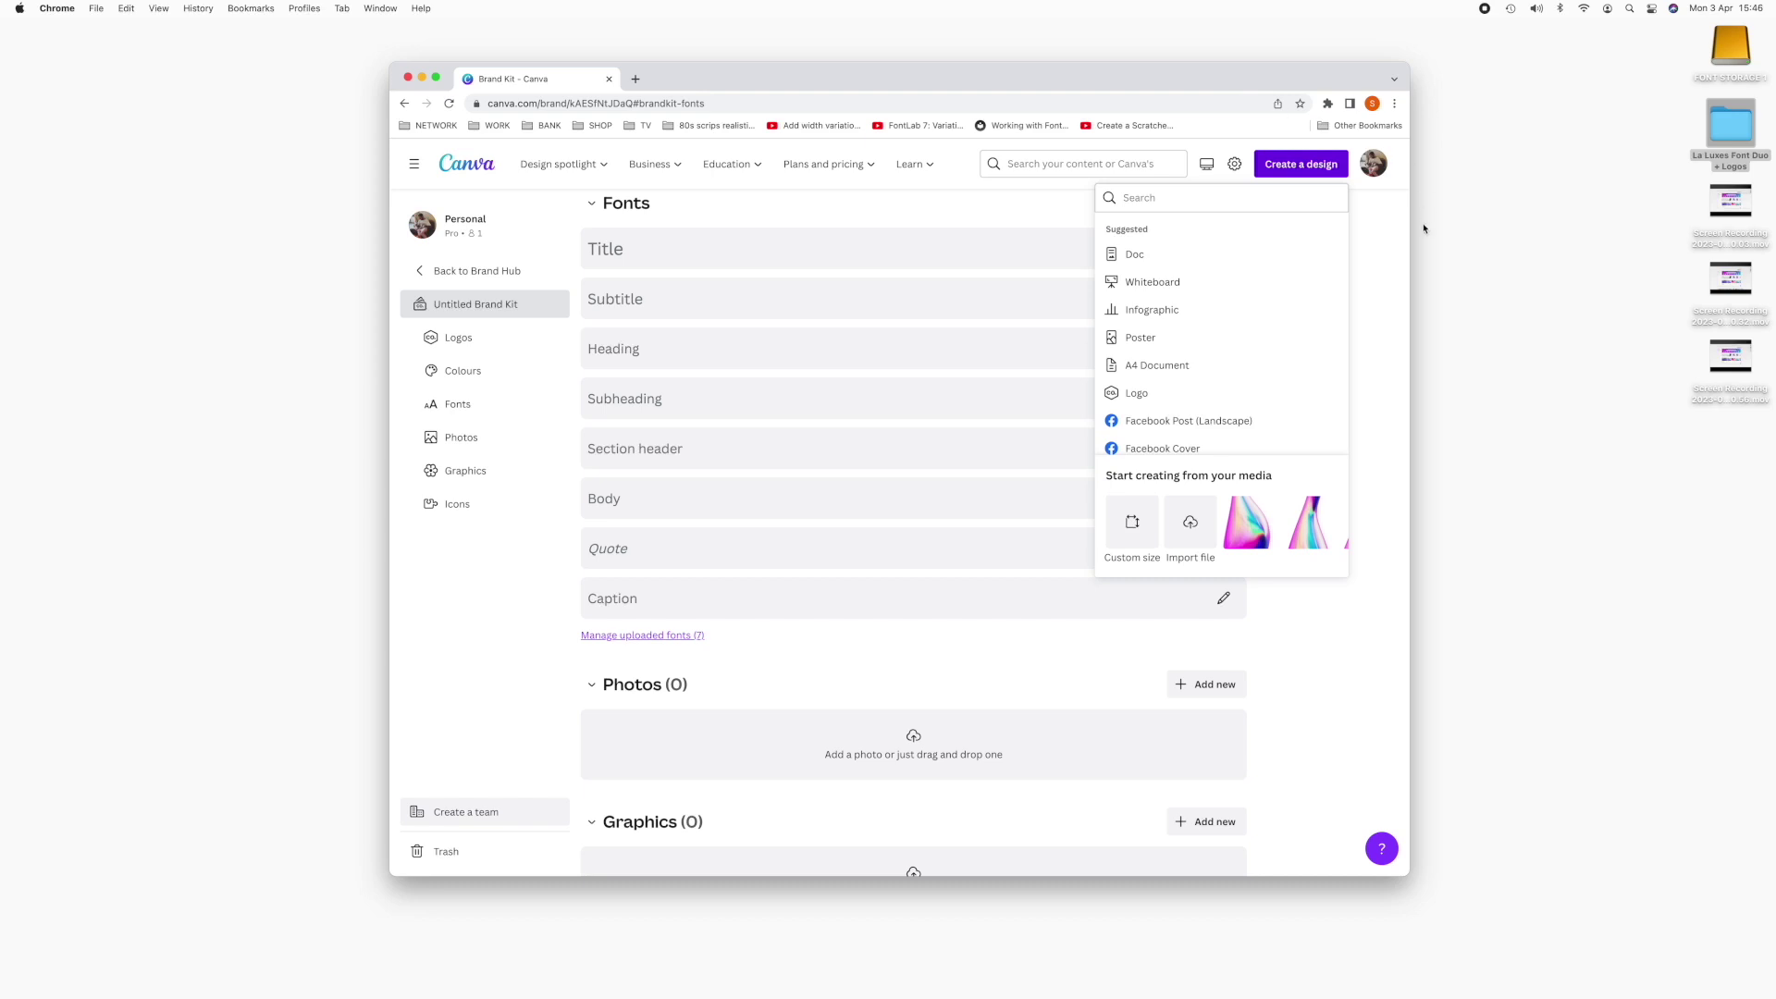
{"action": "left_click", "coordinate": [1409, 256]}
Open the La Luxes Font Duo + Logos folder and its OTF subfolder.
{"action": "double_click", "coordinate": [1741, 121]}
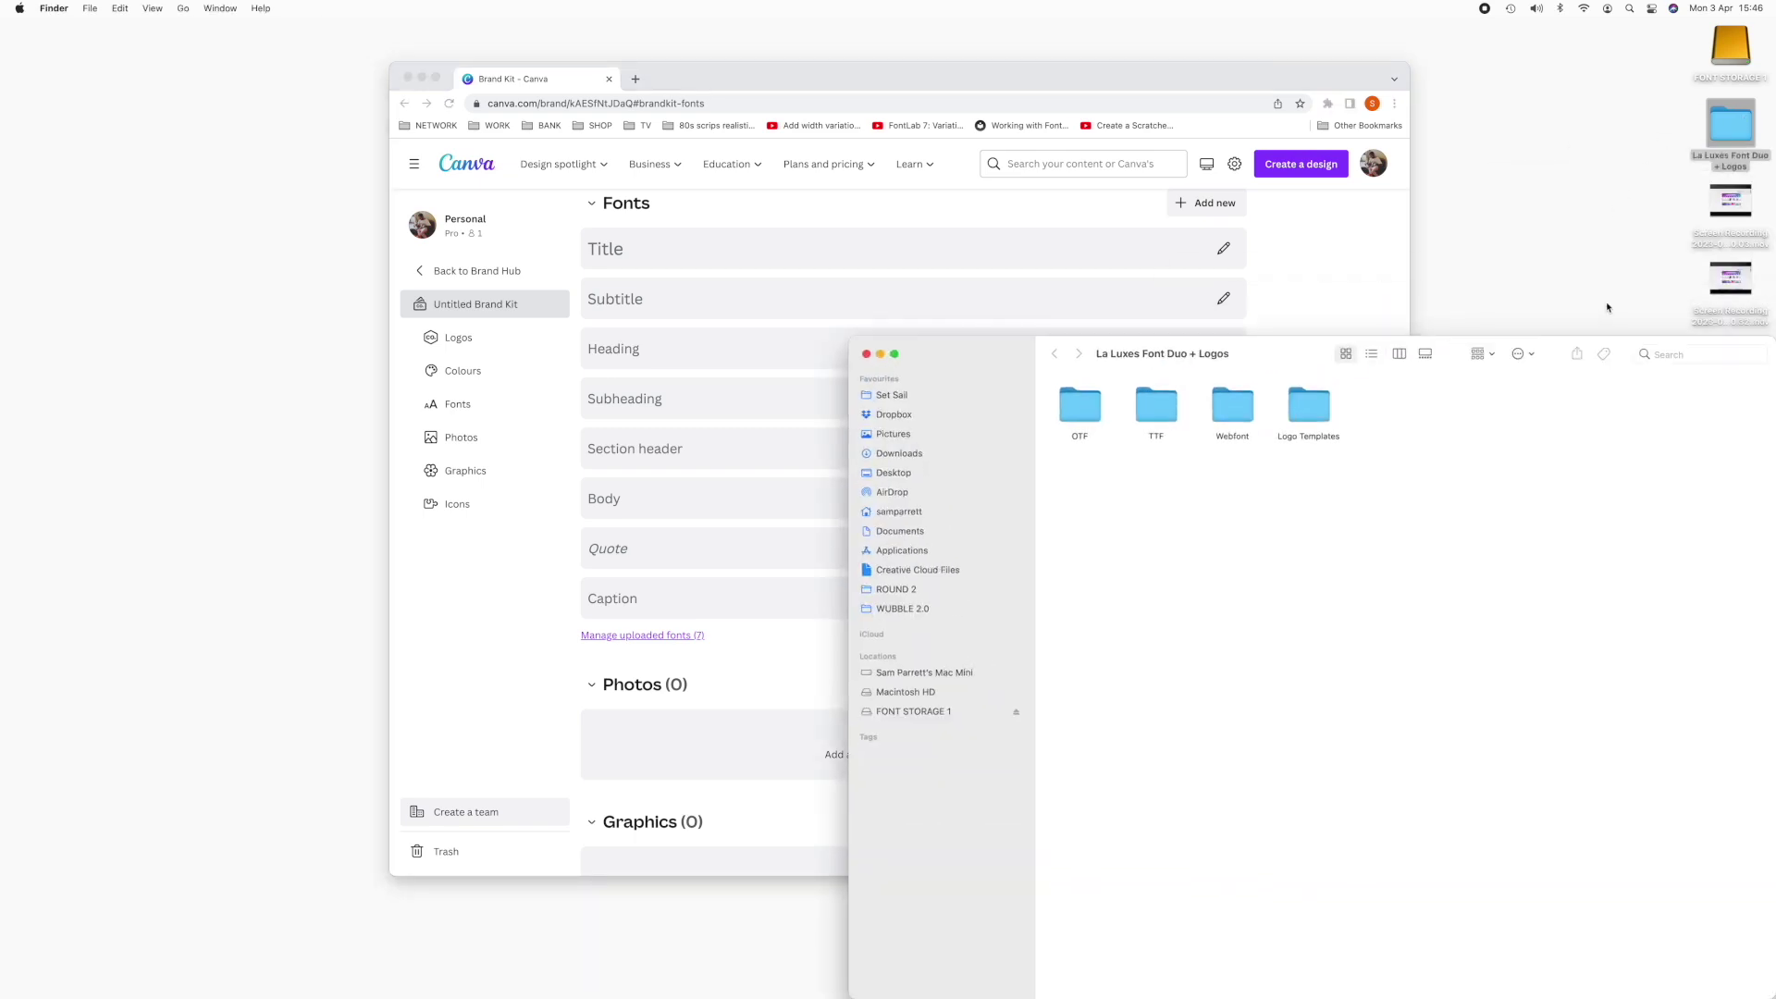
{"action": "left_click_drag", "start_coordinate": [1404, 352], "coordinate": [1570, 274]}
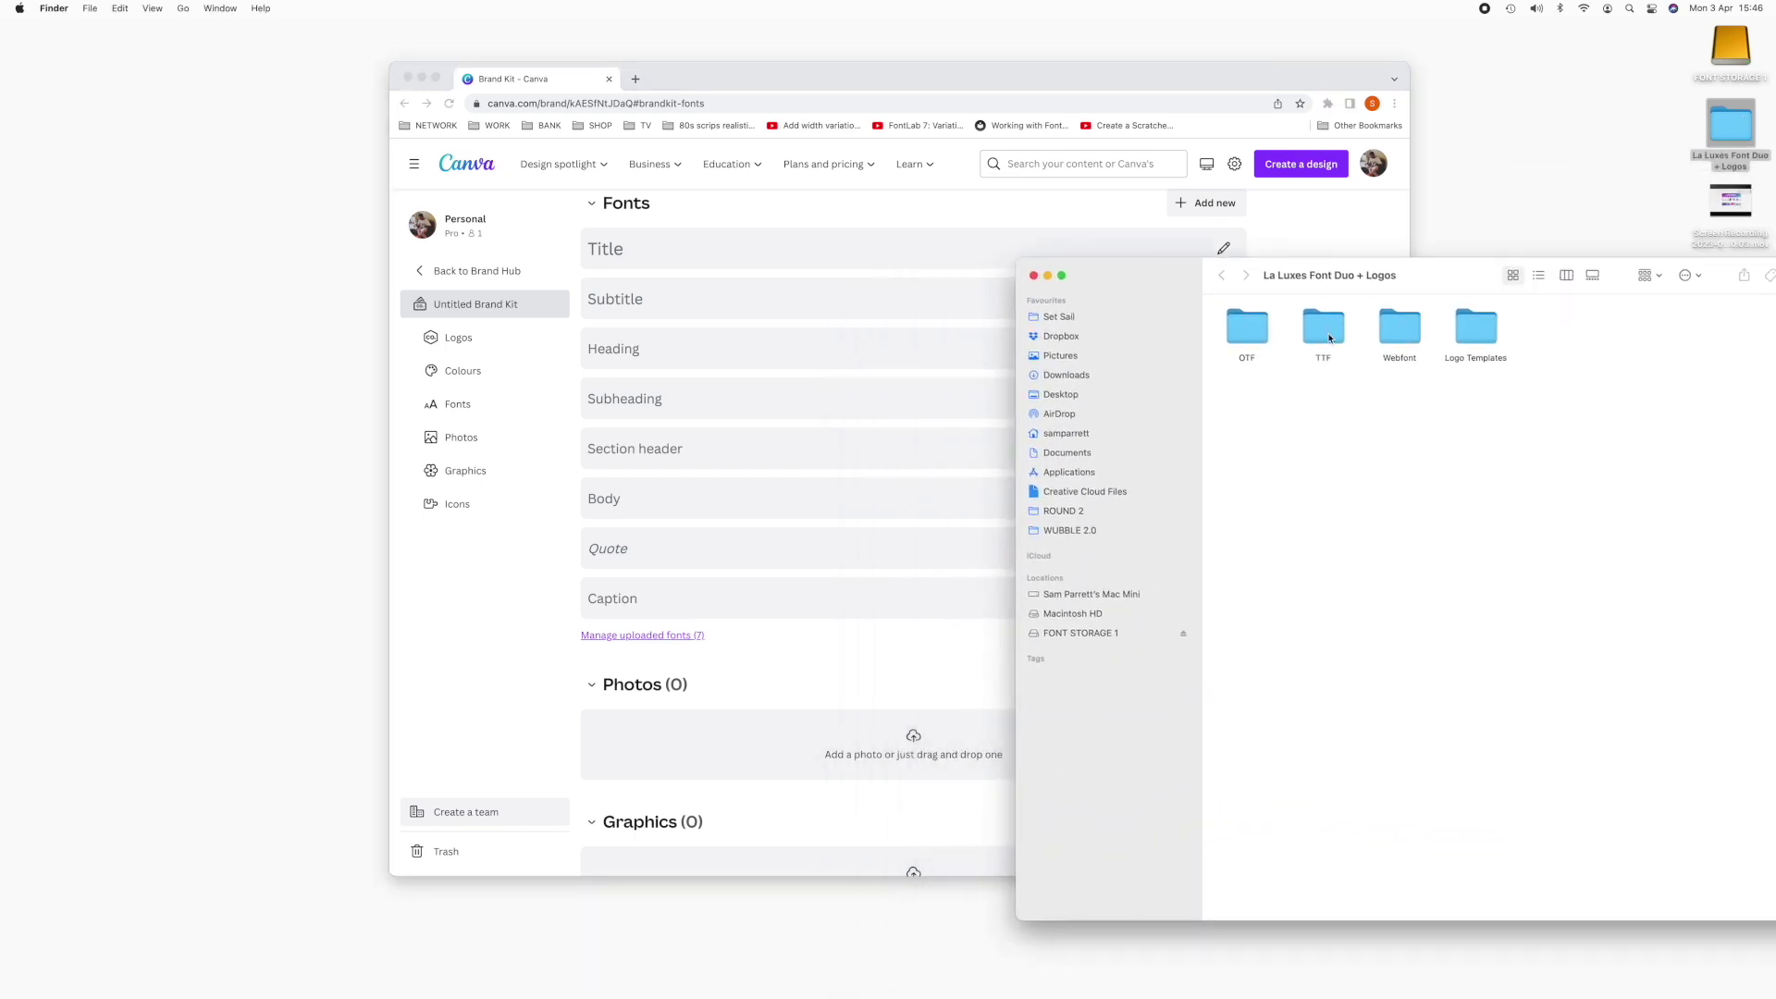
{"action": "double_click", "coordinate": [1257, 332]}
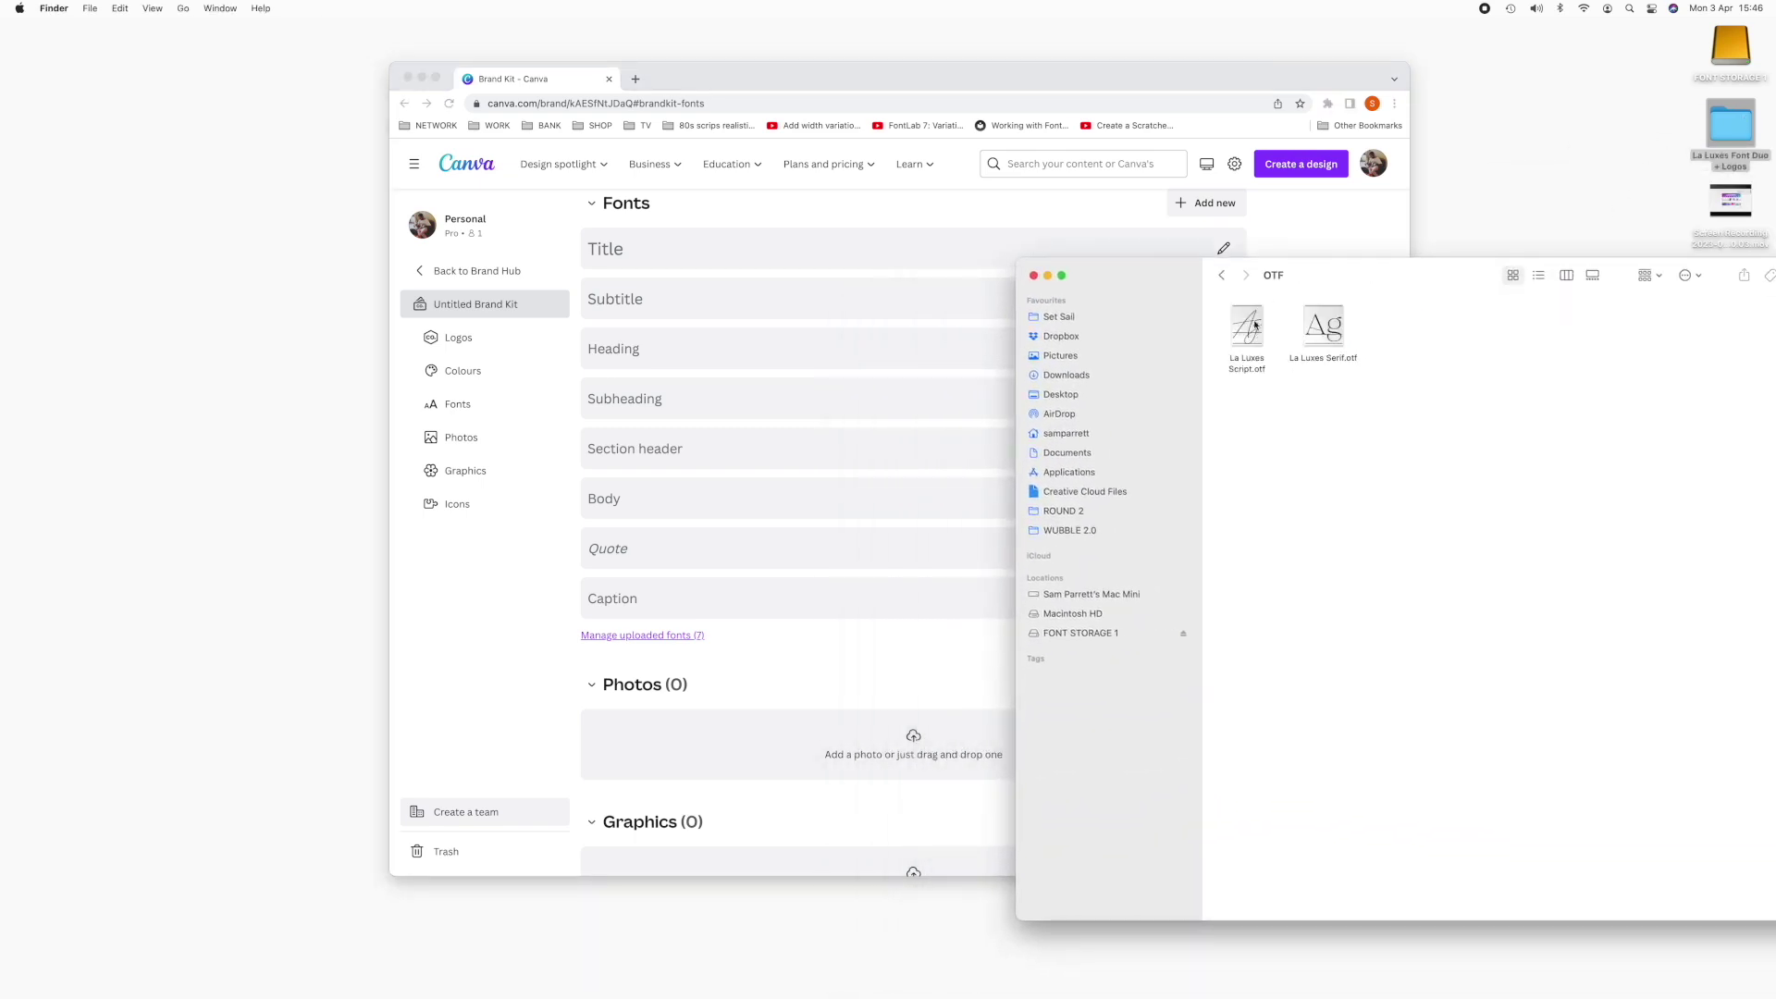
Preview La Luxes Serif.otf in Font Book, then close it and return to Canva.
{"action": "left_click", "coordinate": [1329, 330]}
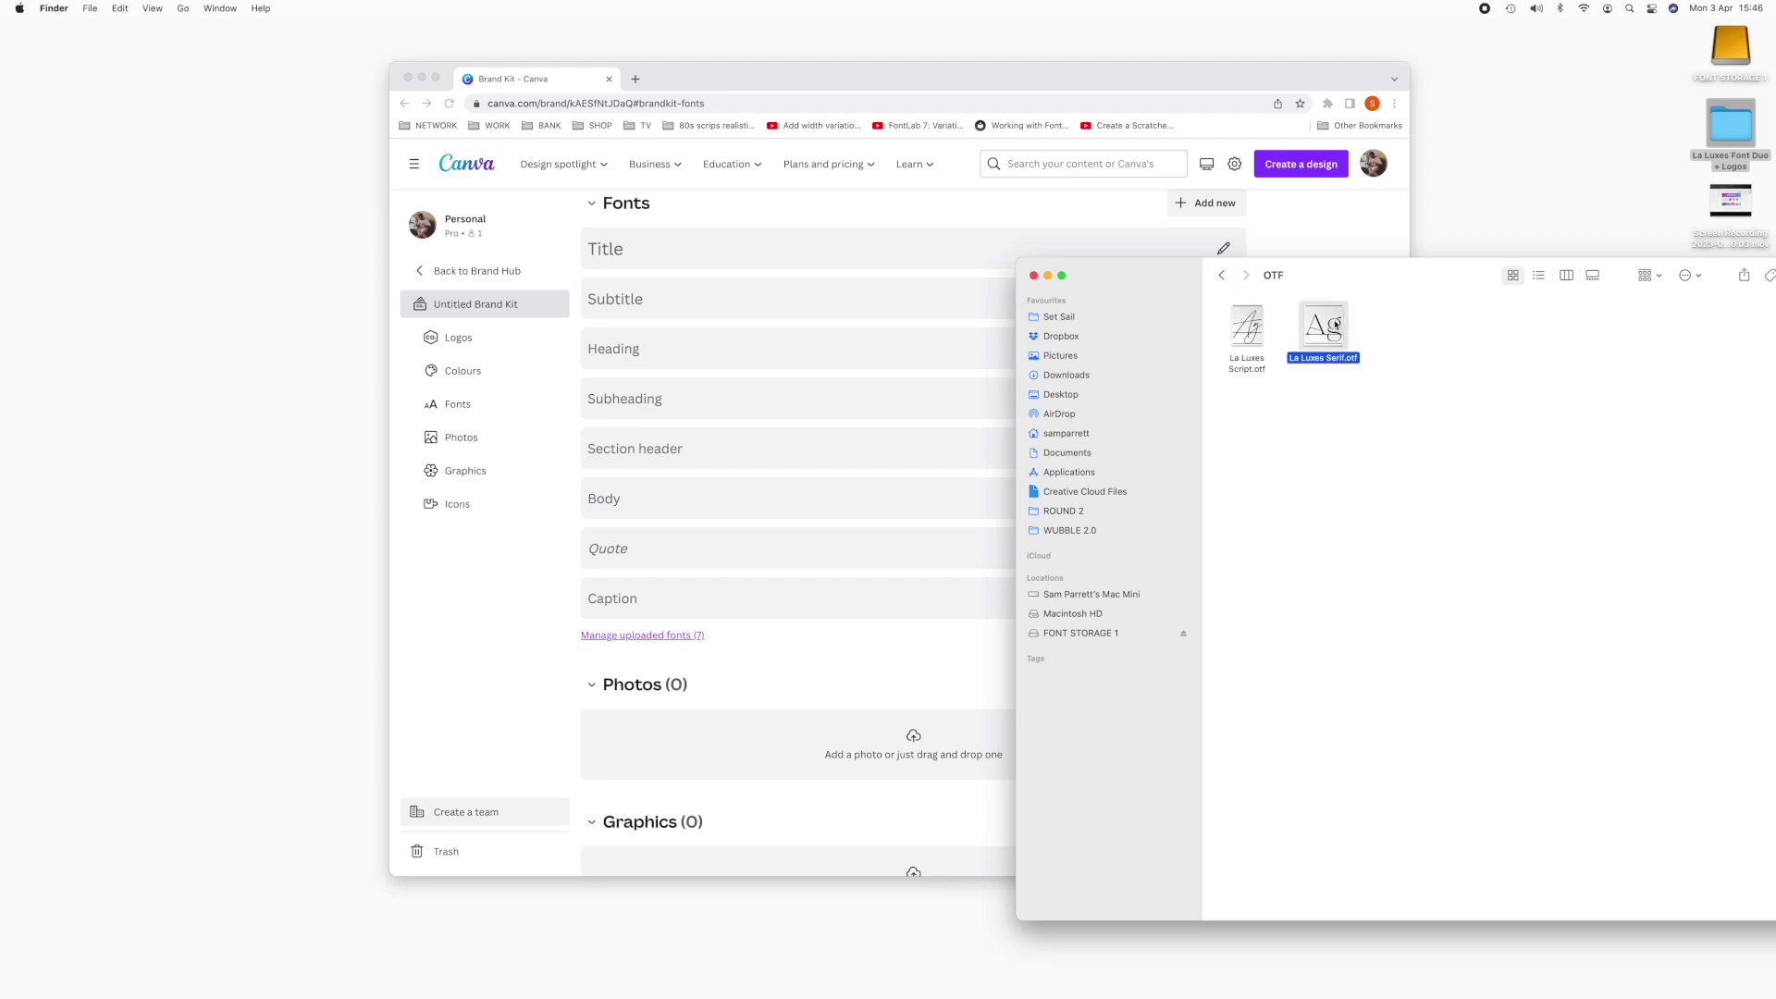
{"action": "right_click", "coordinate": [1334, 323]}
{"action": "left_click", "coordinate": [1329, 329]}
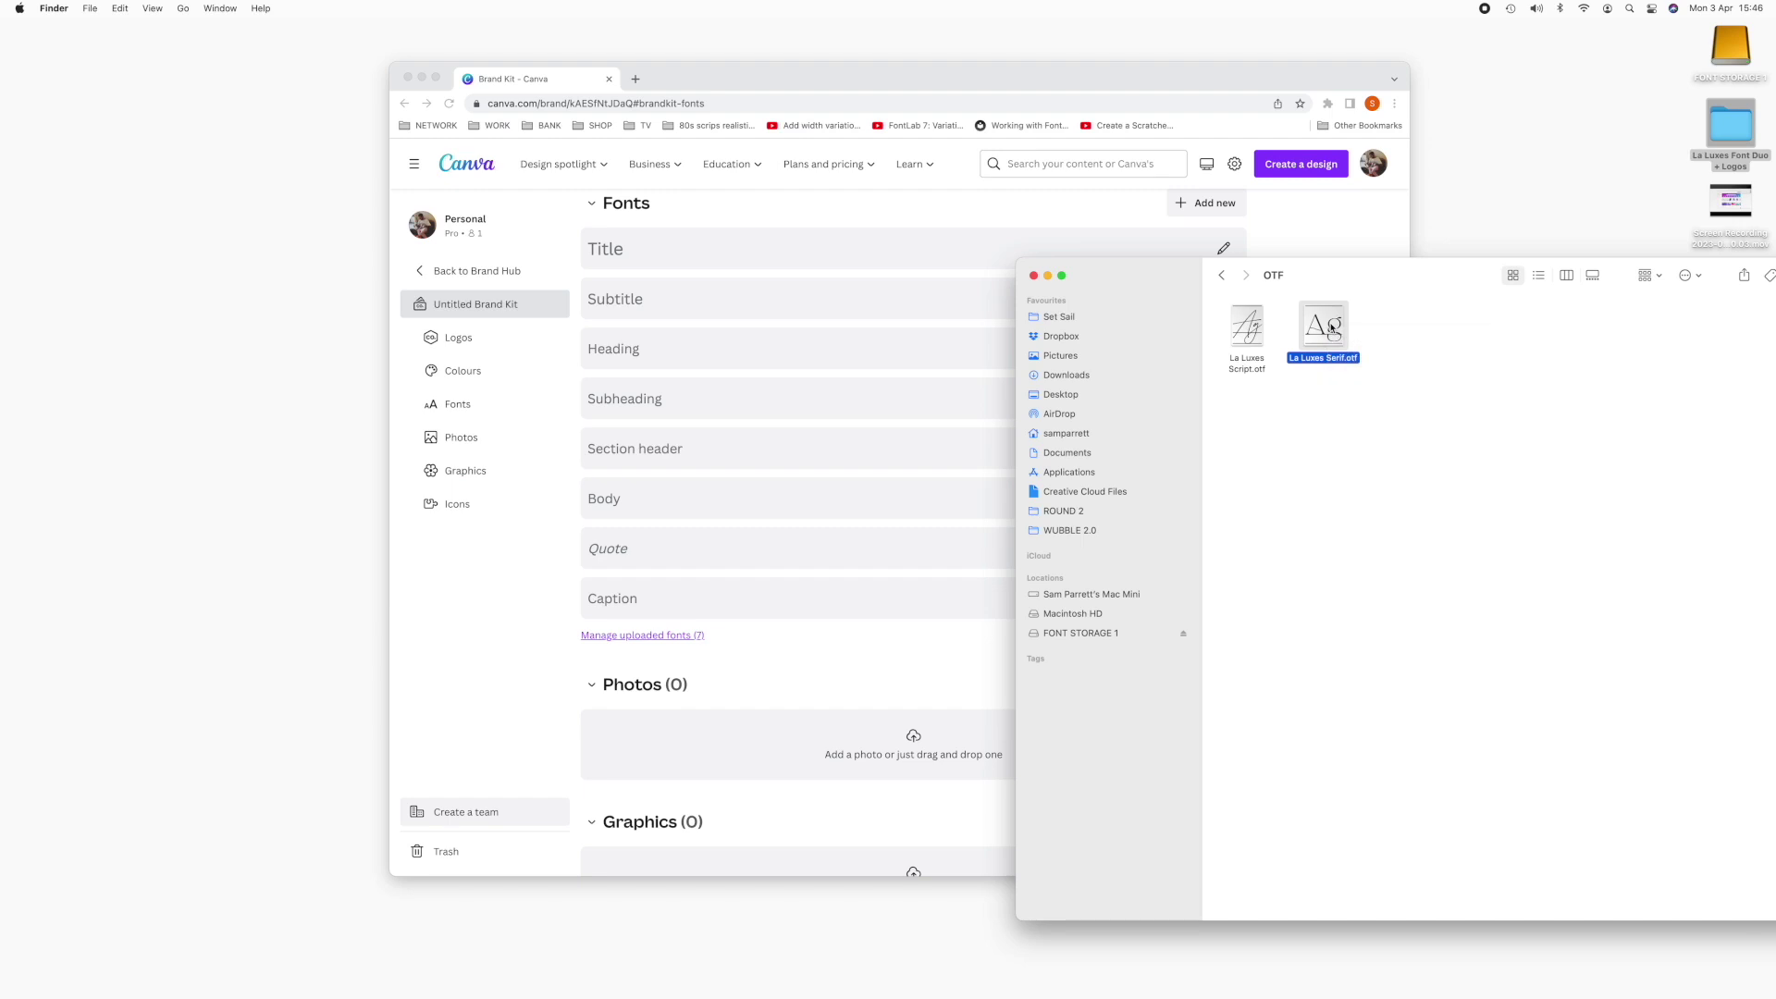
{"action": "double_click", "coordinate": [1331, 328]}
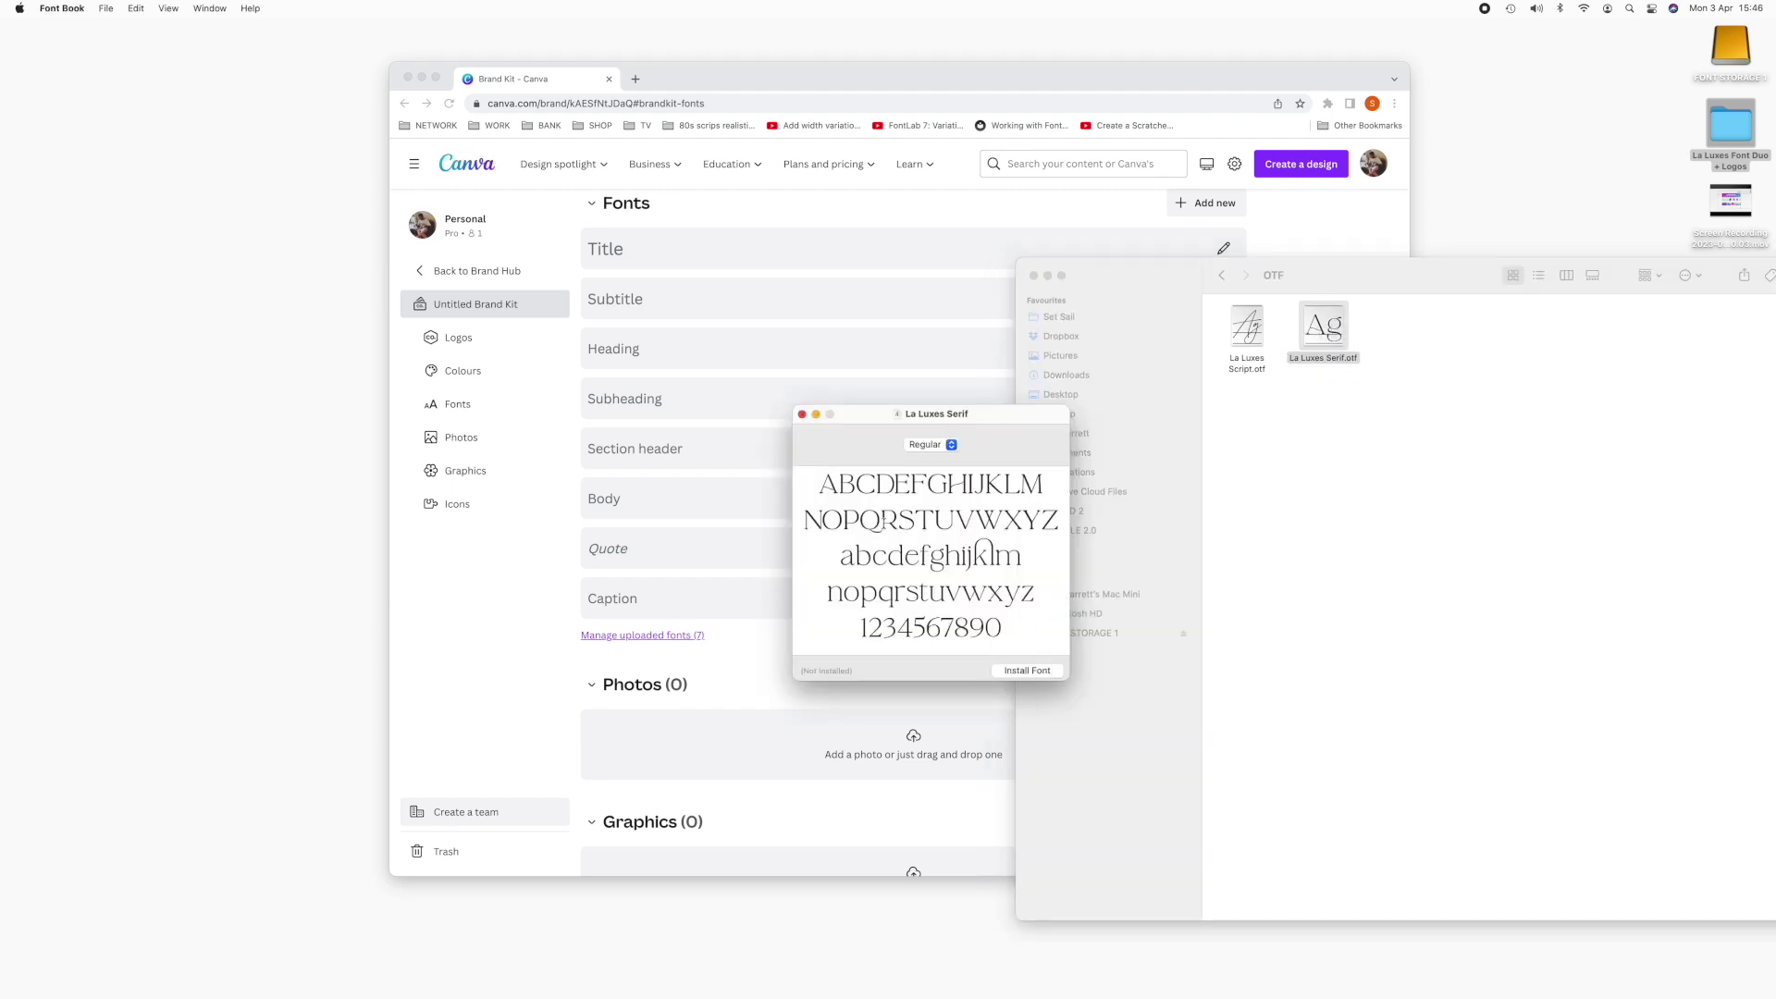
{"action": "left_click", "coordinate": [802, 414]}
{"action": "left_click", "coordinate": [864, 321]}
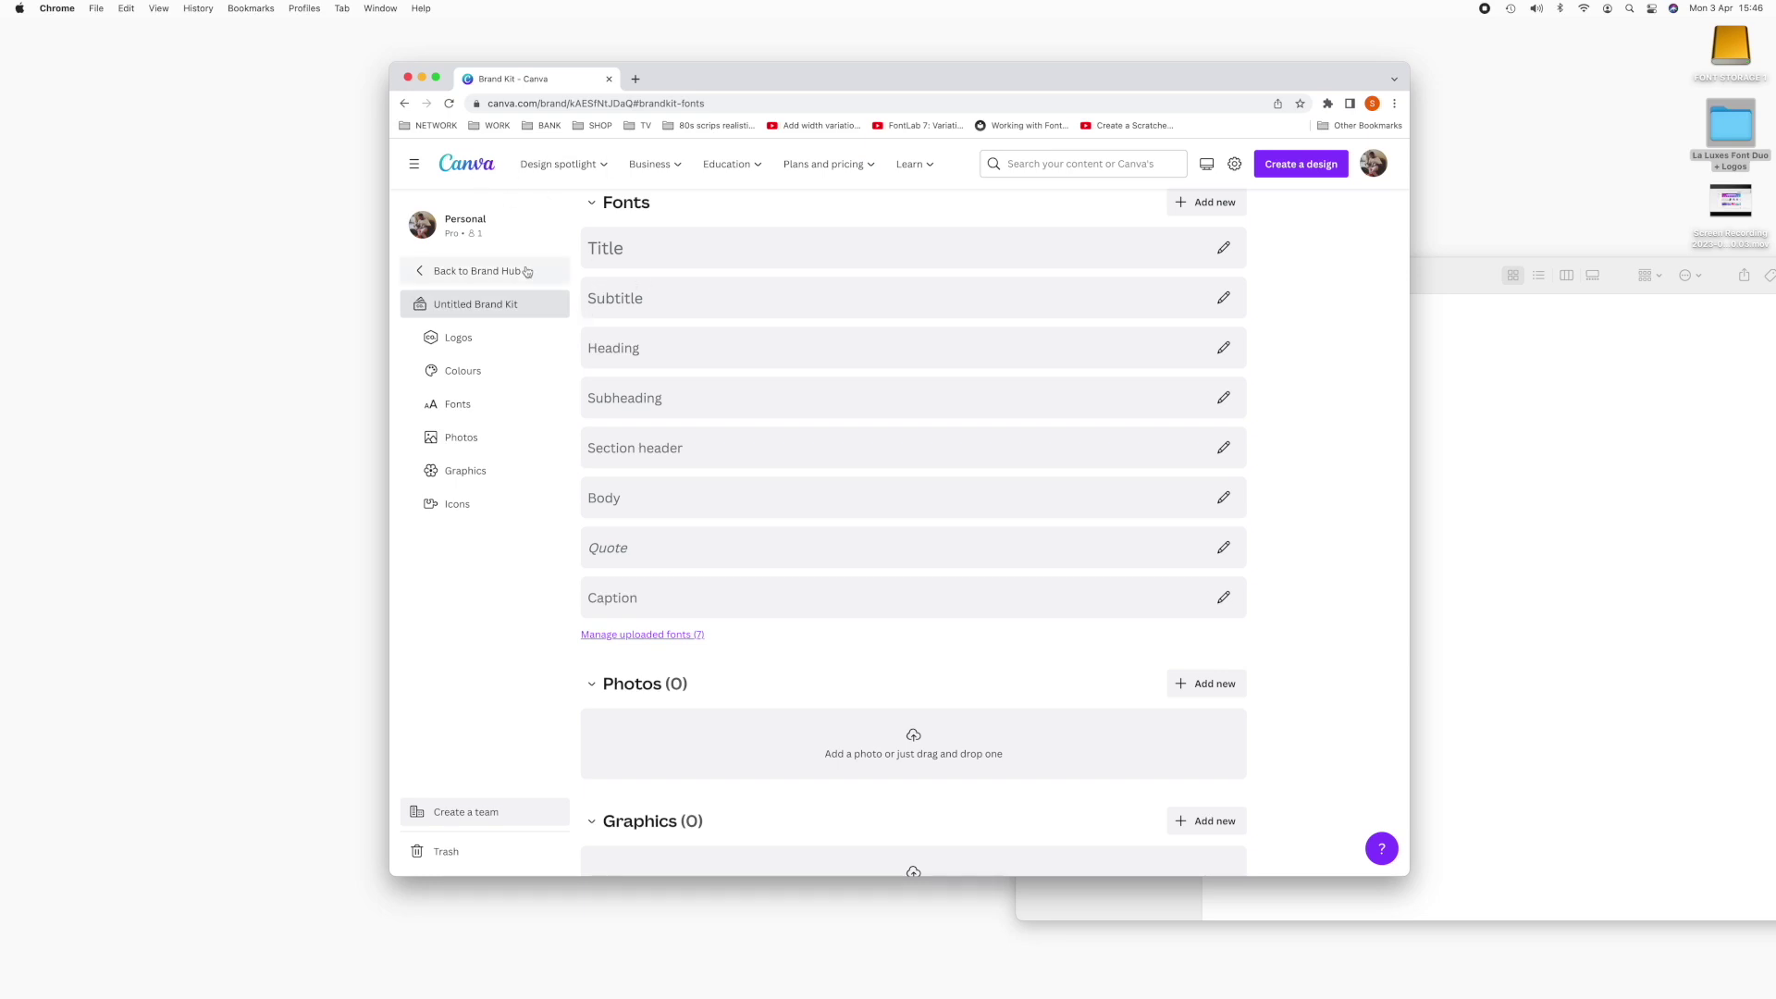
Open the Untitled Brand Kit's font options and select La Luxes Serif.otf in the OTF folder.
{"action": "left_click", "coordinate": [458, 170]}
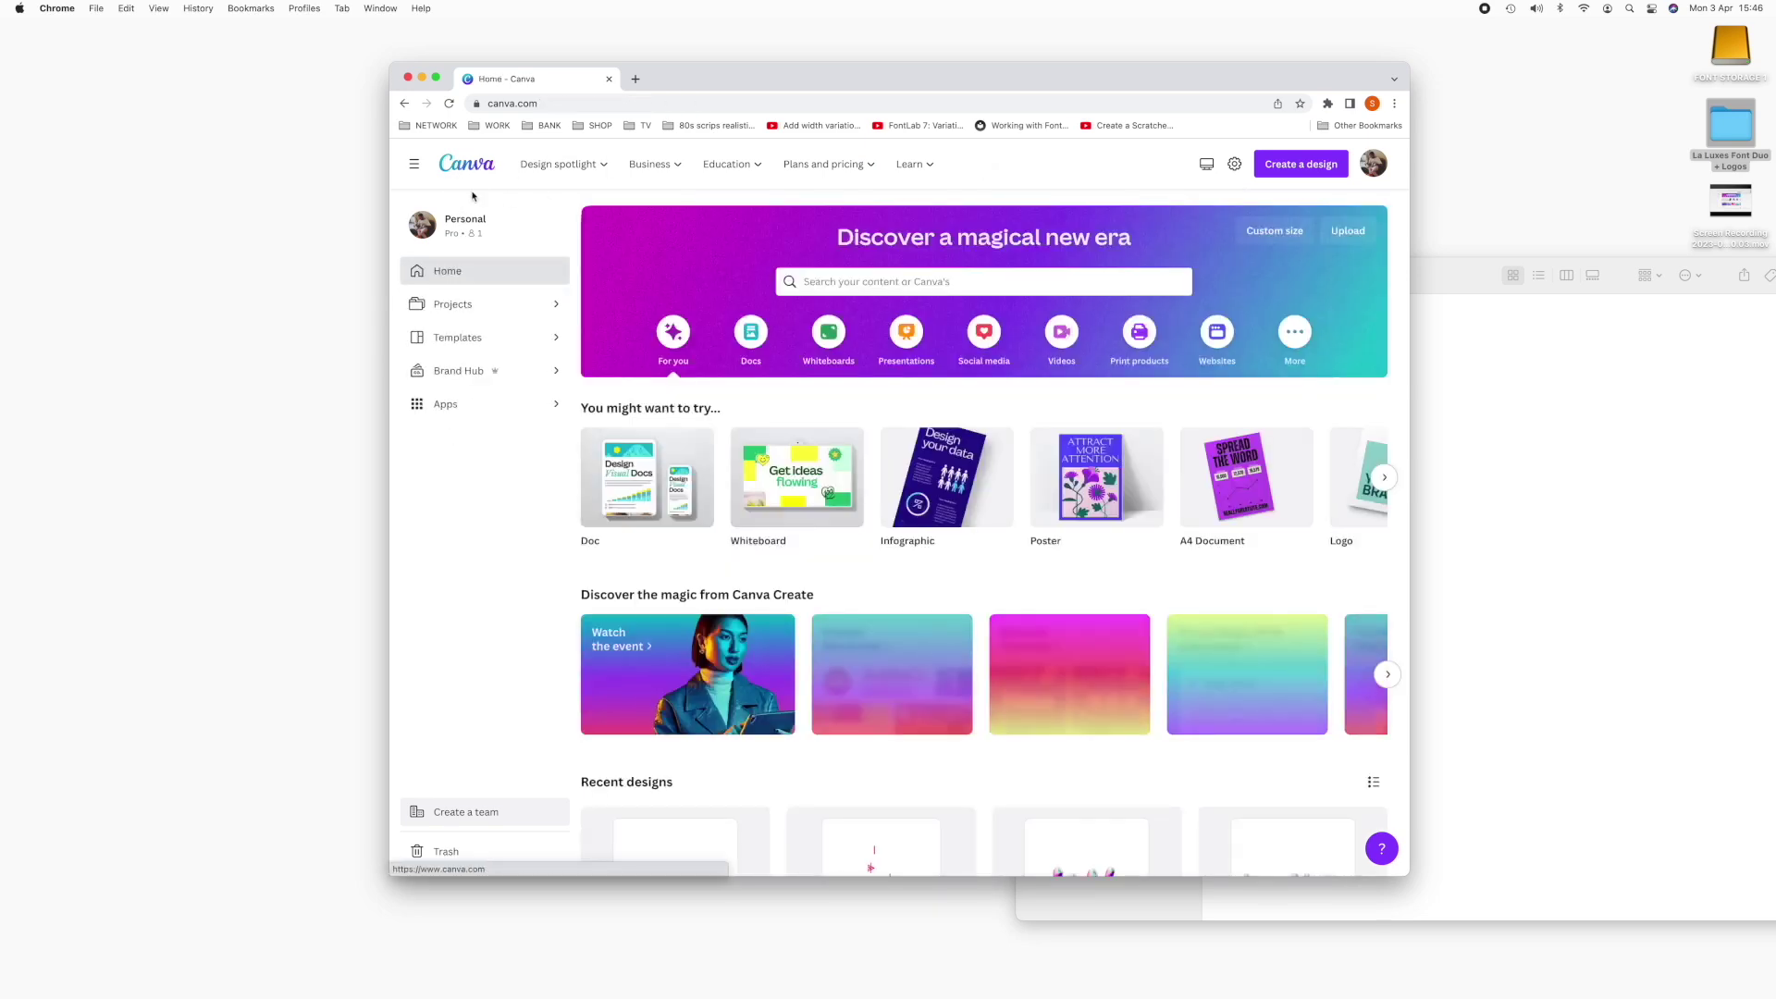
{"action": "left_click", "coordinate": [476, 379]}
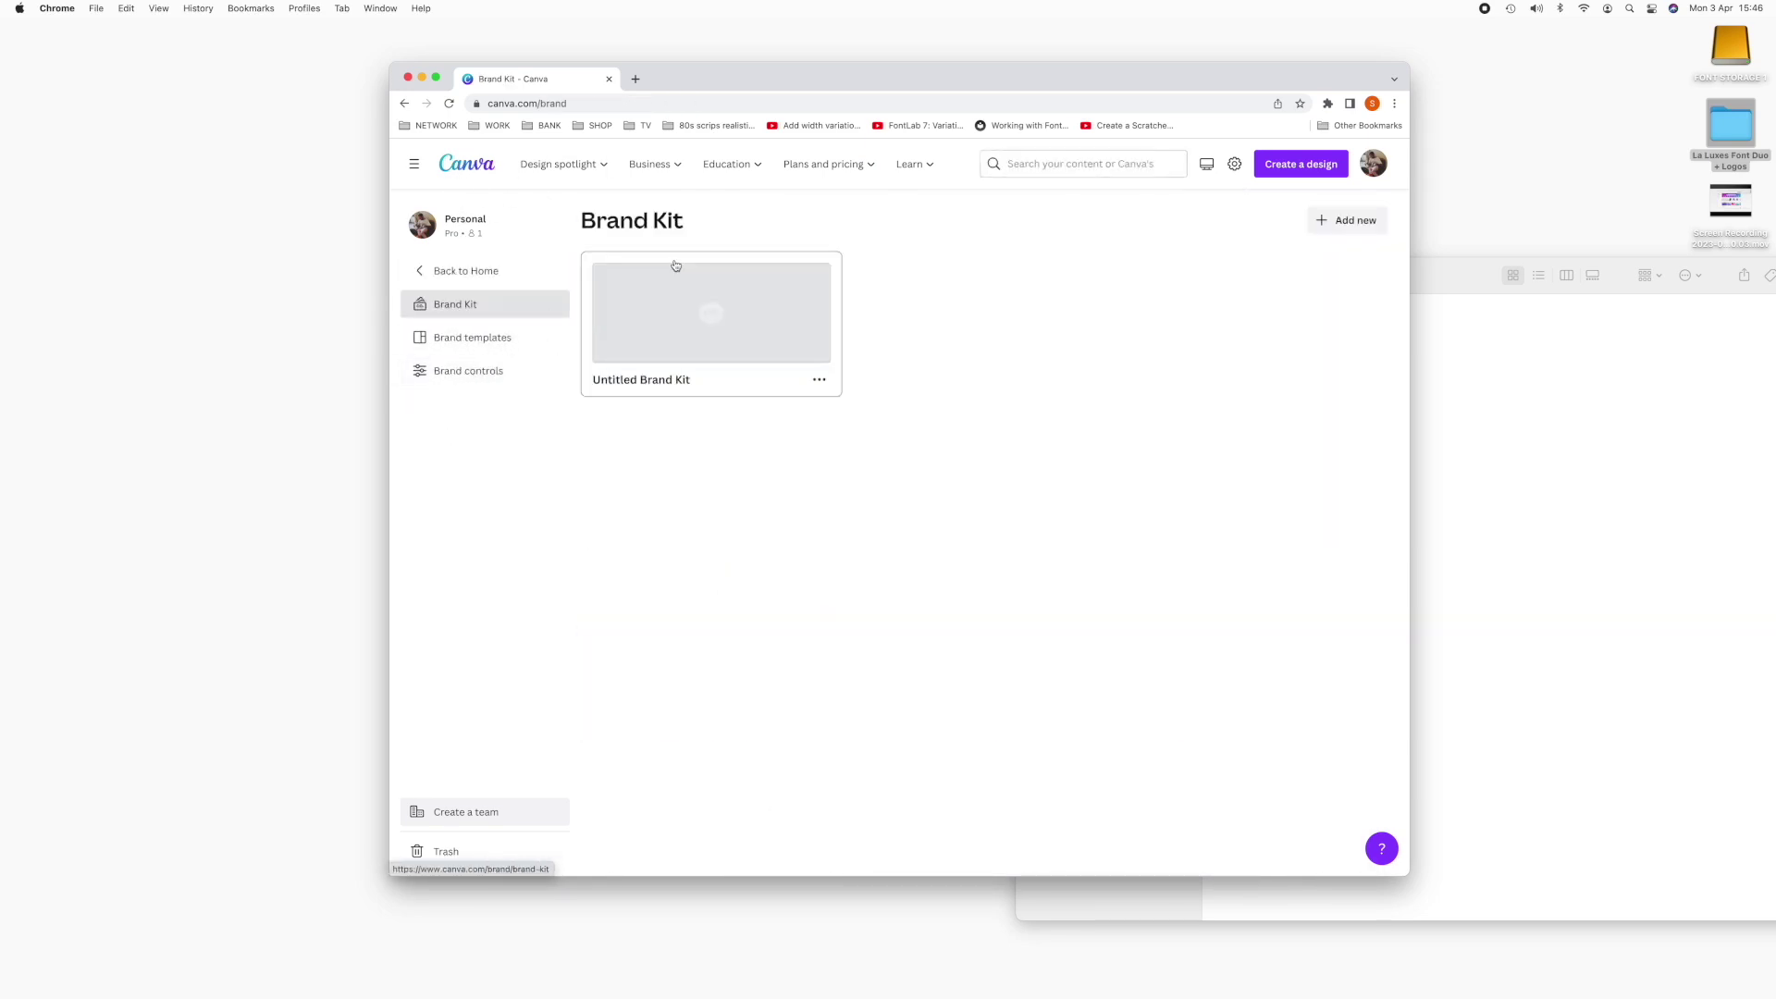
{"action": "left_click", "coordinate": [672, 381]}
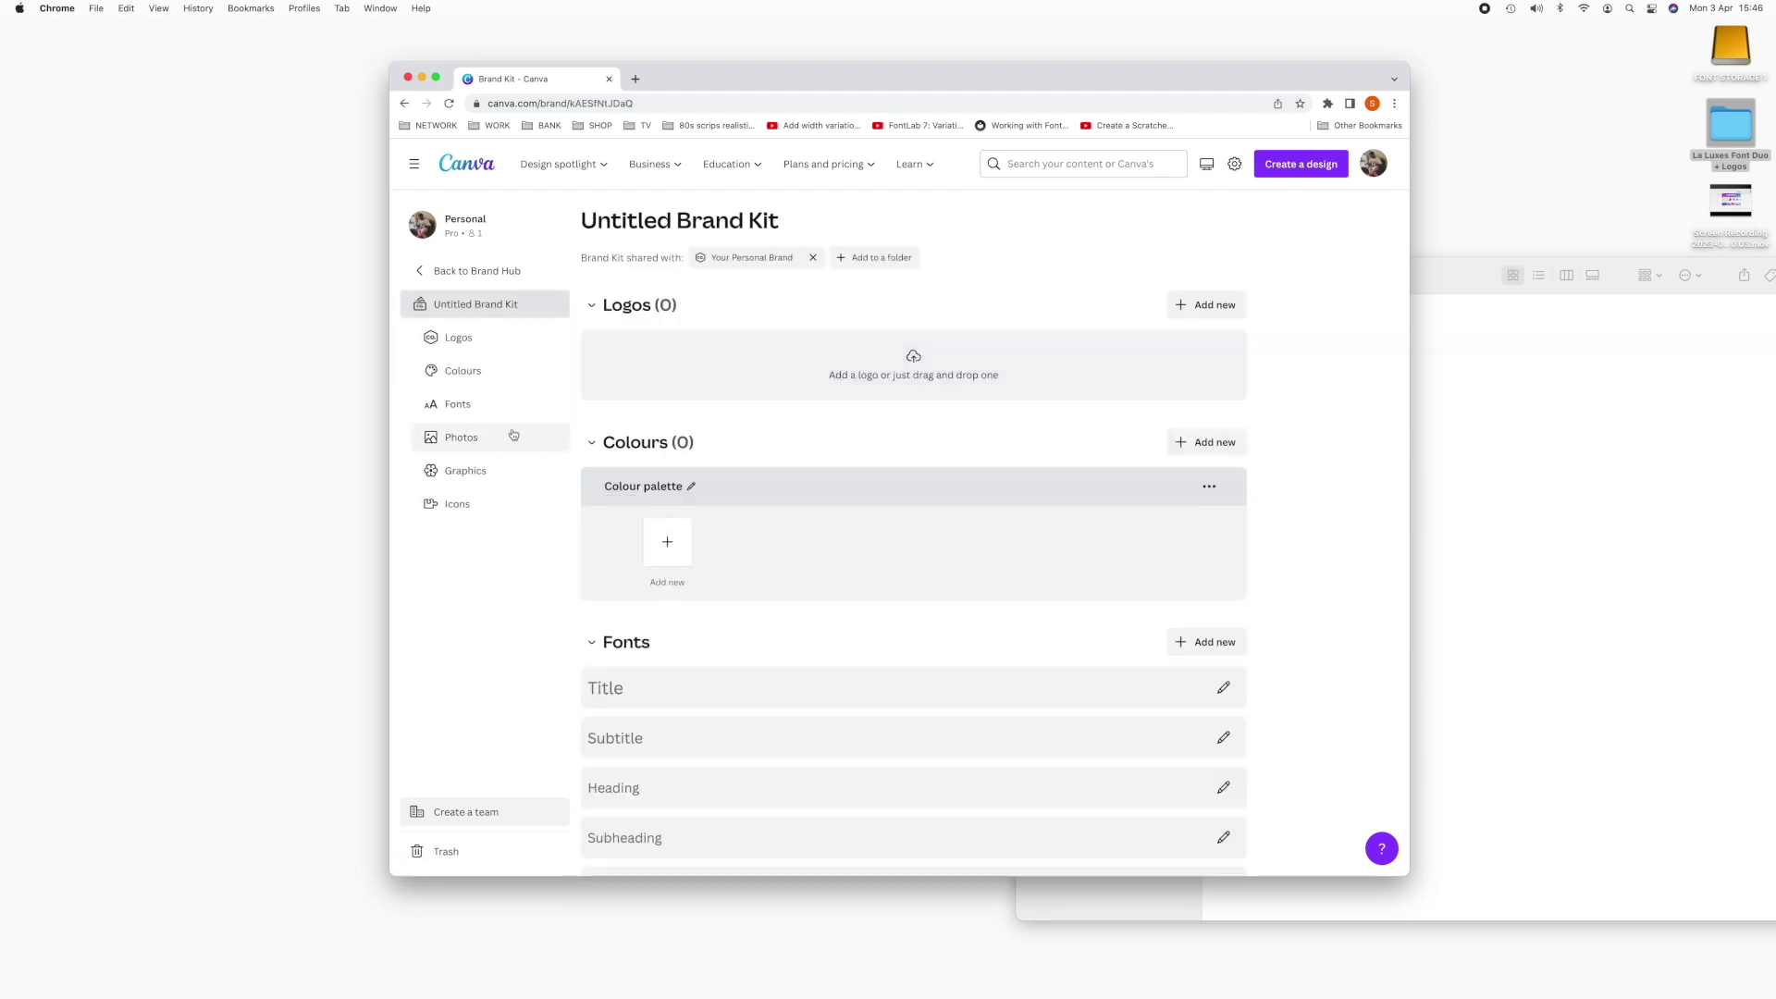
{"action": "scroll", "coordinate": [766, 530], "scroll_direction": "down", "scroll_amount": 4}
{"action": "left_click", "coordinate": [1203, 348]}
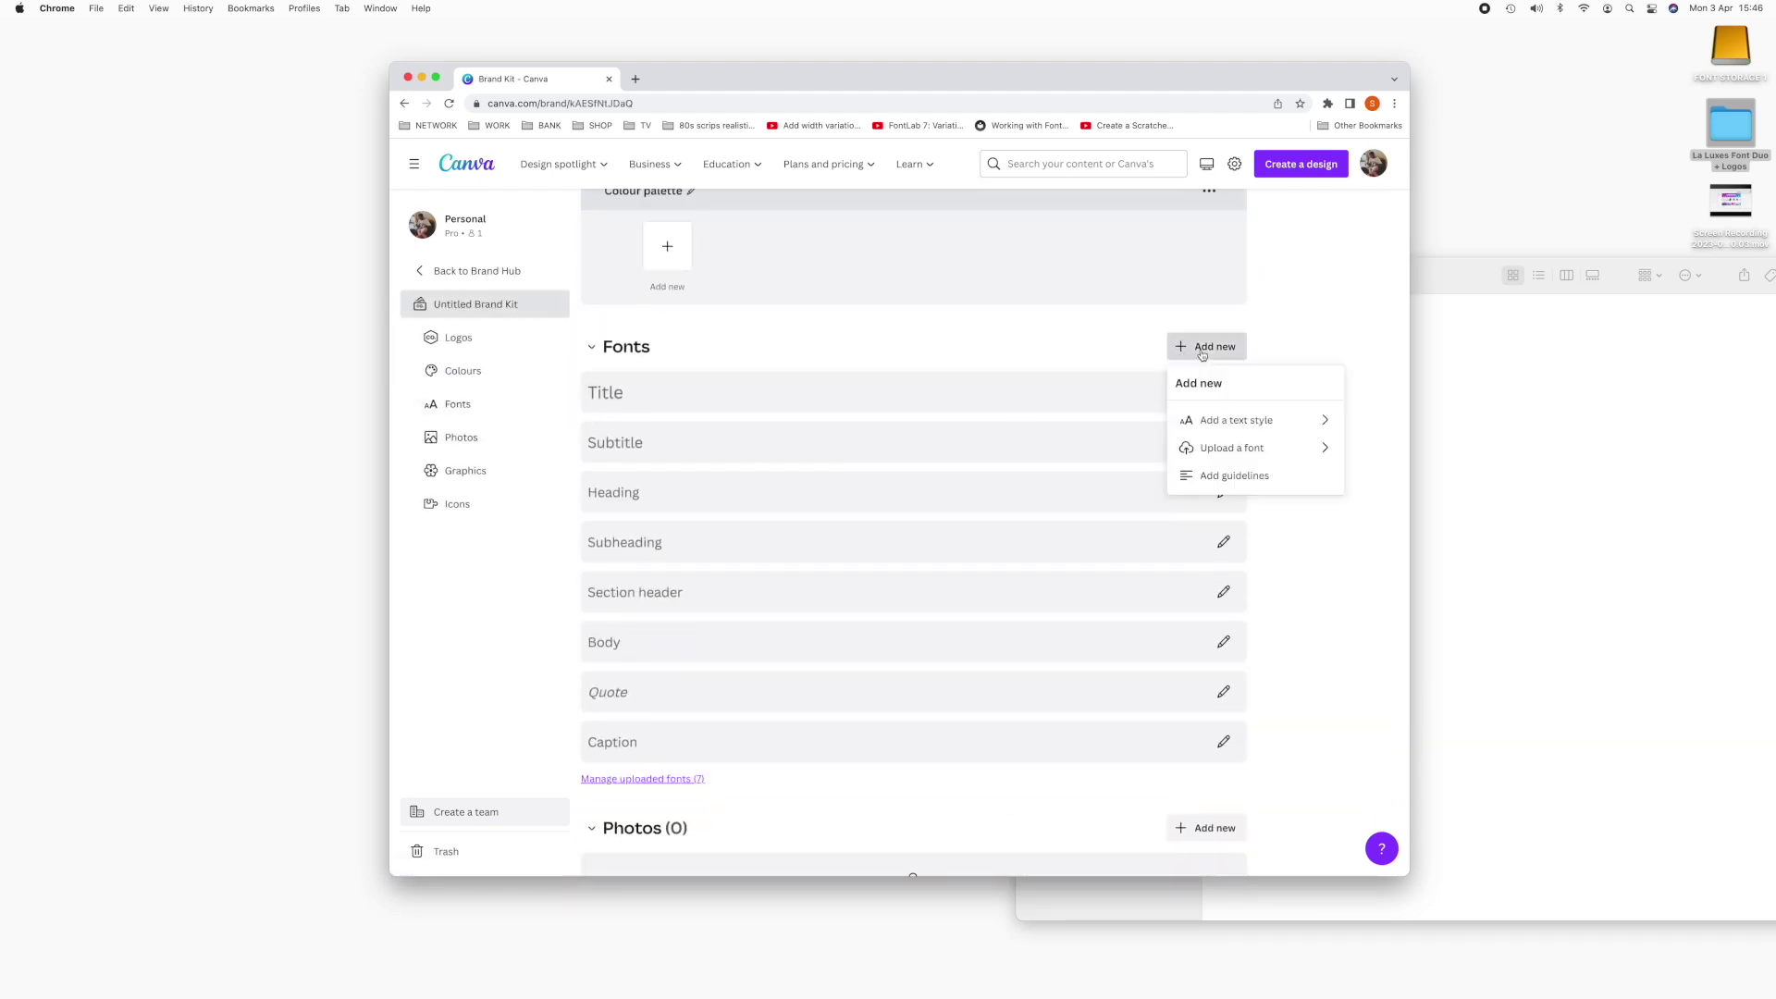
{"action": "left_click", "coordinate": [1669, 391]}
{"action": "left_click", "coordinate": [1310, 307]}
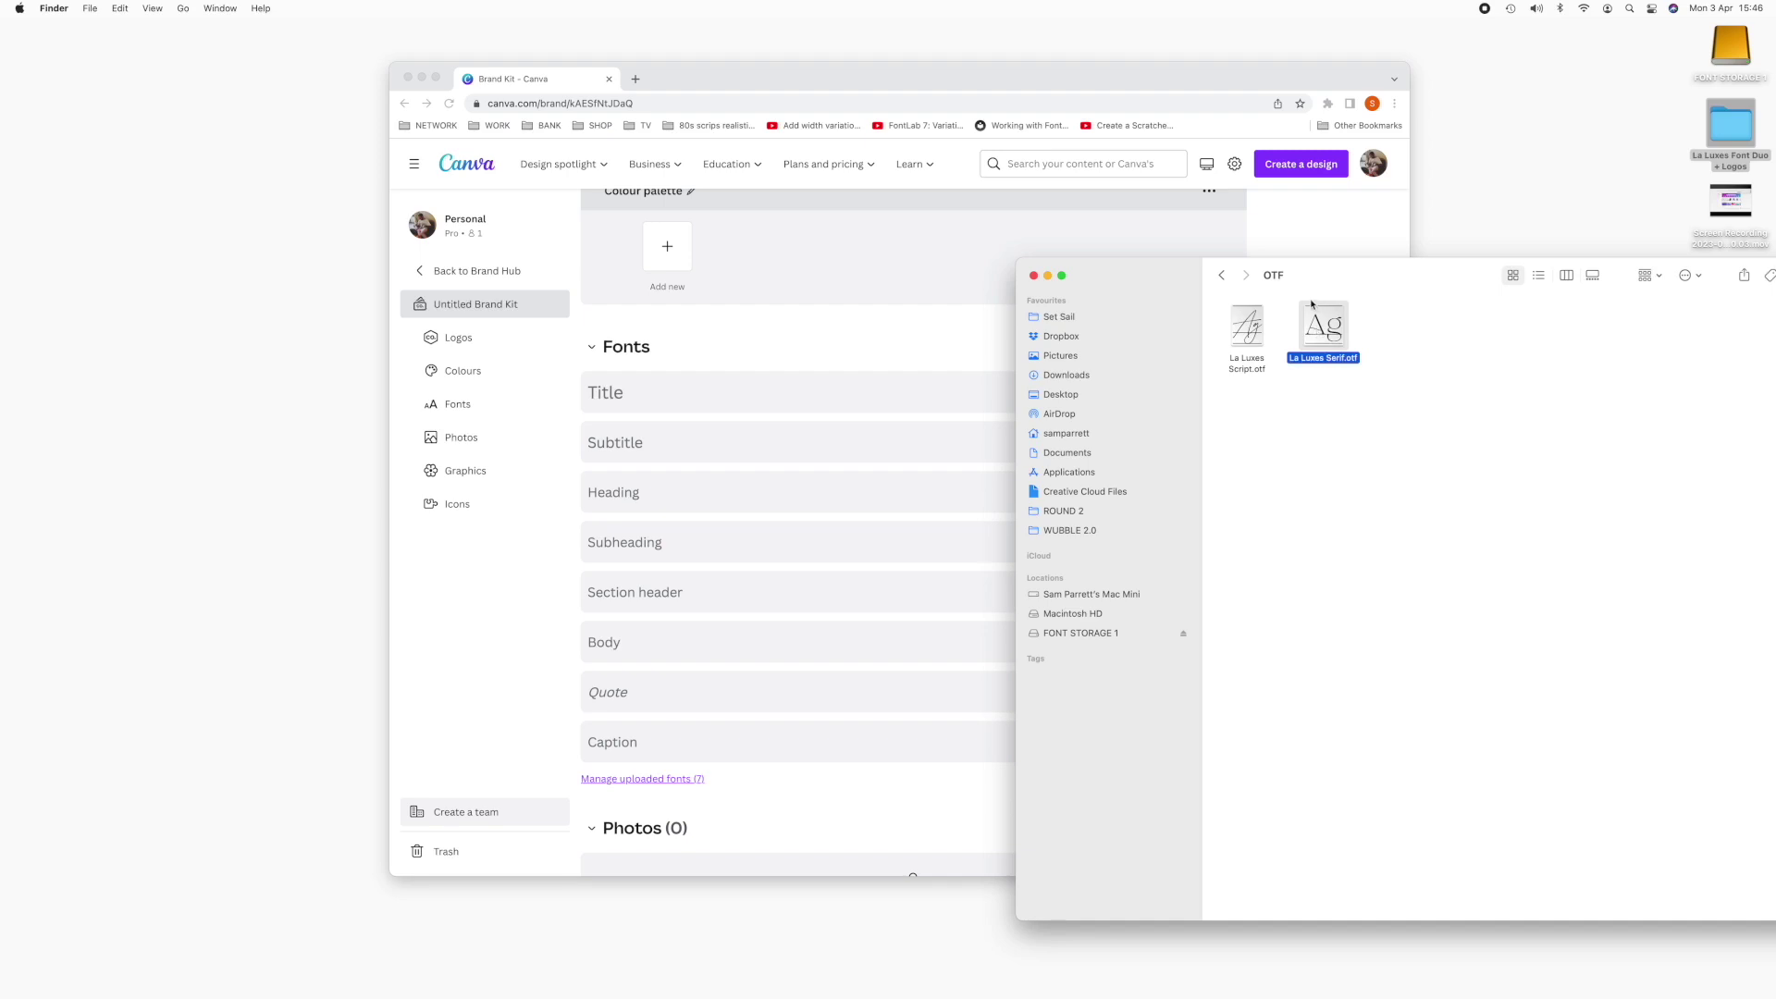
Start a new blank Poster design from the Create a design list.
{"action": "left_click", "coordinate": [1286, 222]}
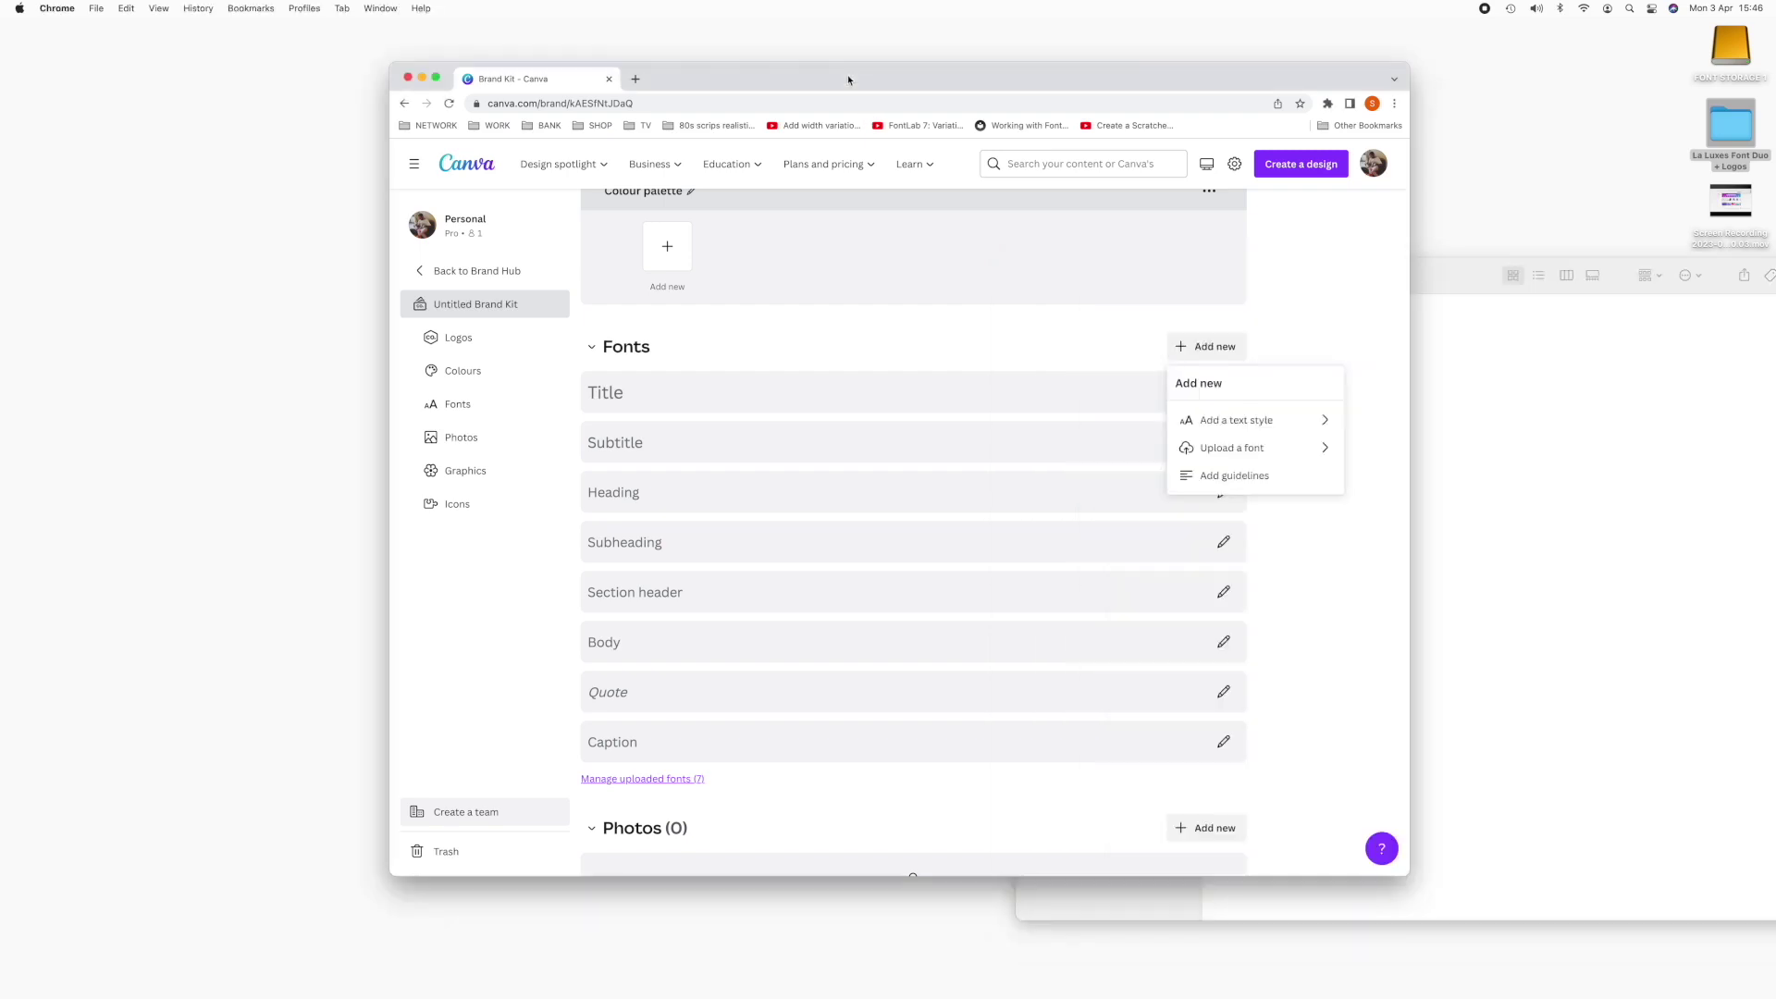
{"action": "left_click", "coordinate": [1299, 164]}
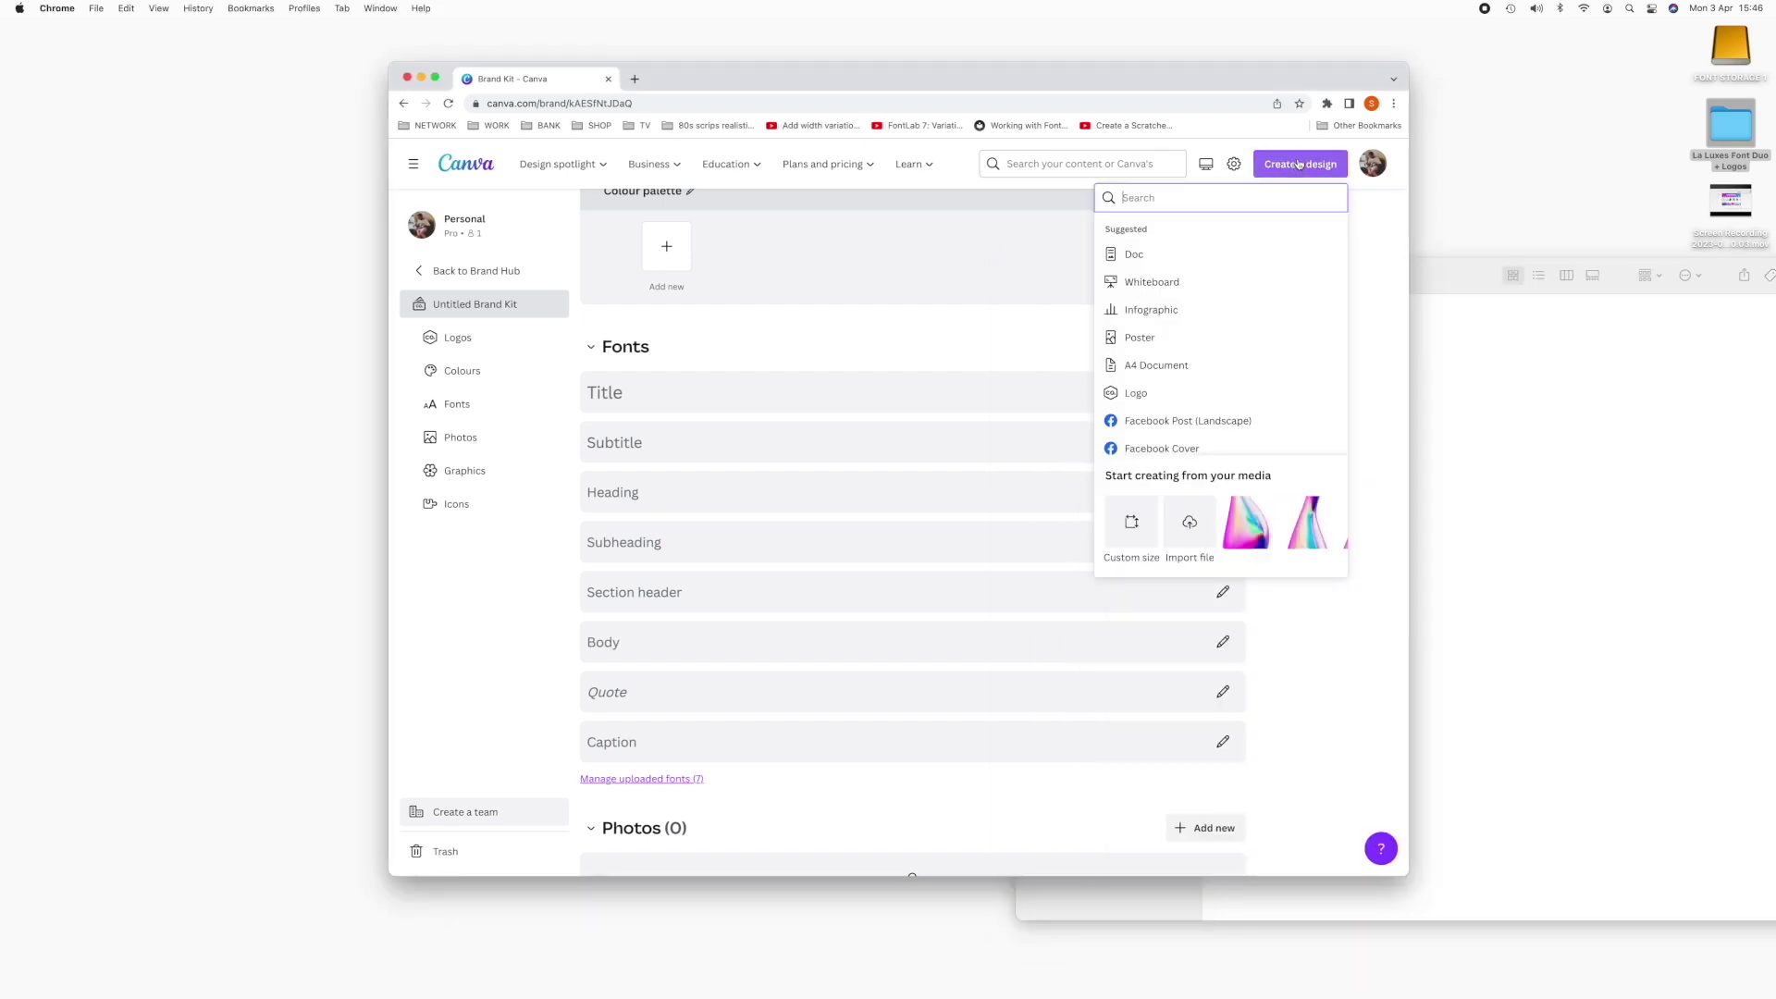
{"action": "left_click", "coordinate": [1195, 337]}
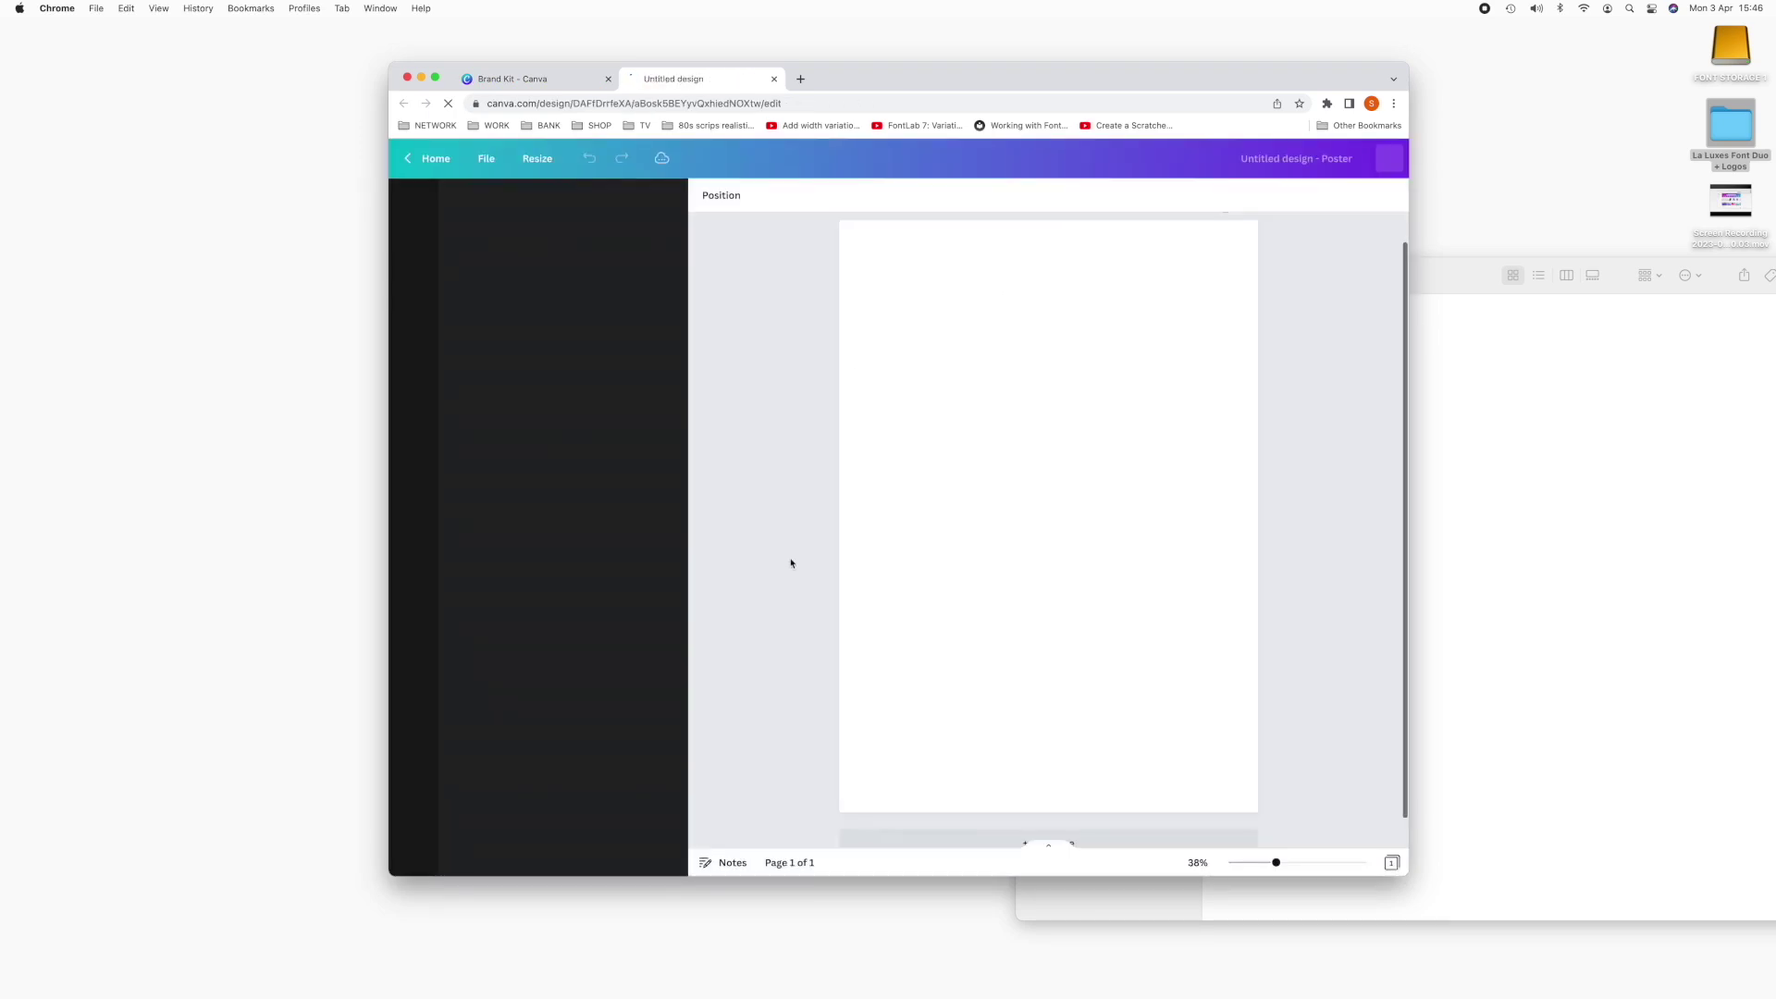
Add a heading to the poster and replace its text with HELLO.
{"action": "left_click", "coordinate": [688, 528]}
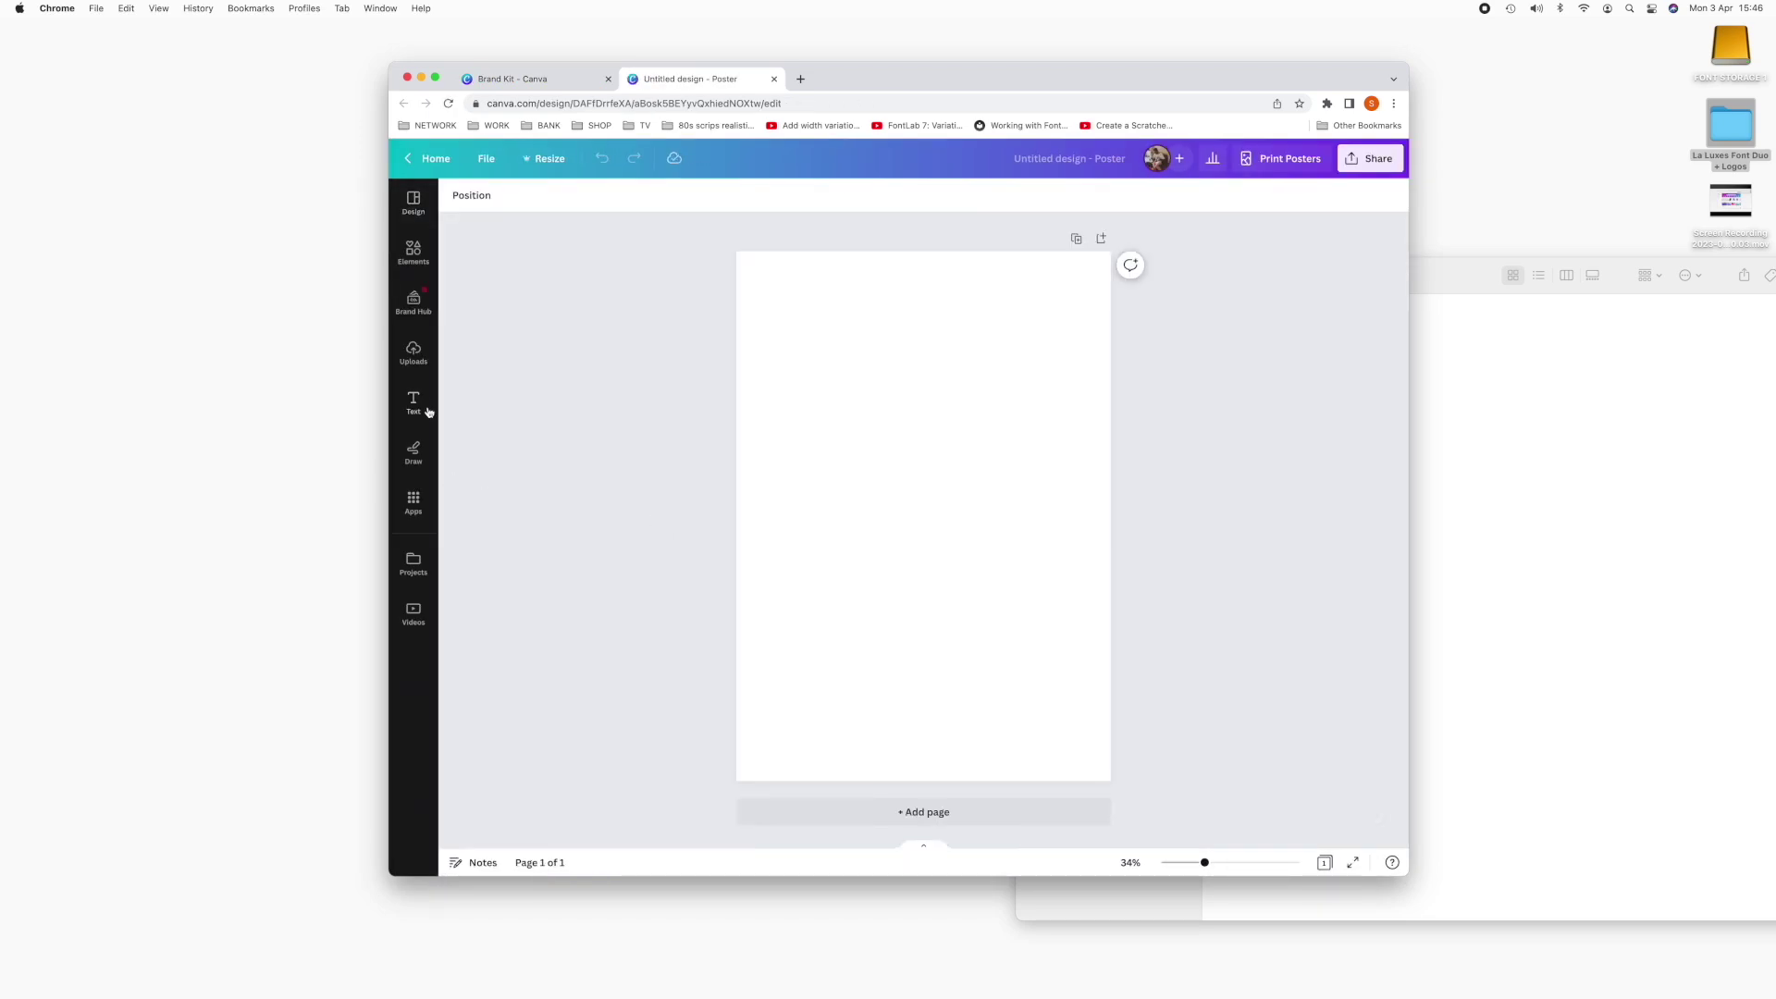
{"action": "left_click", "coordinate": [414, 402]}
{"action": "left_click", "coordinate": [592, 369]}
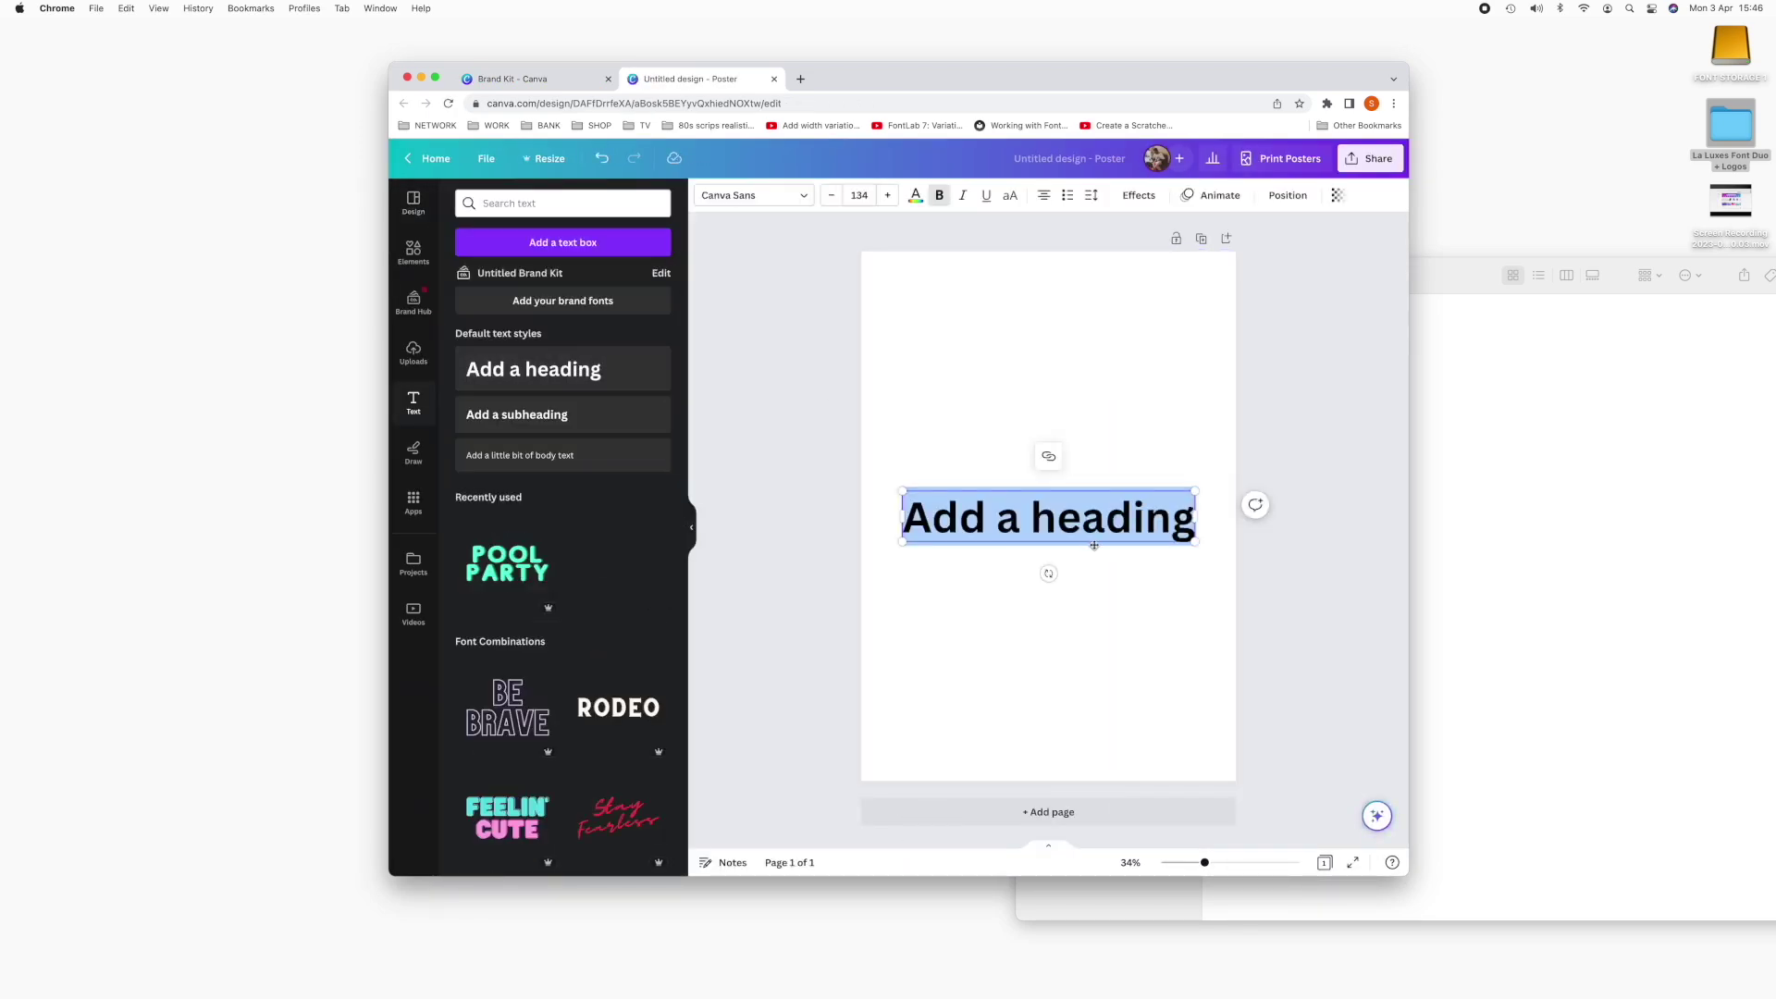
{"action": "type", "text": "hell"}
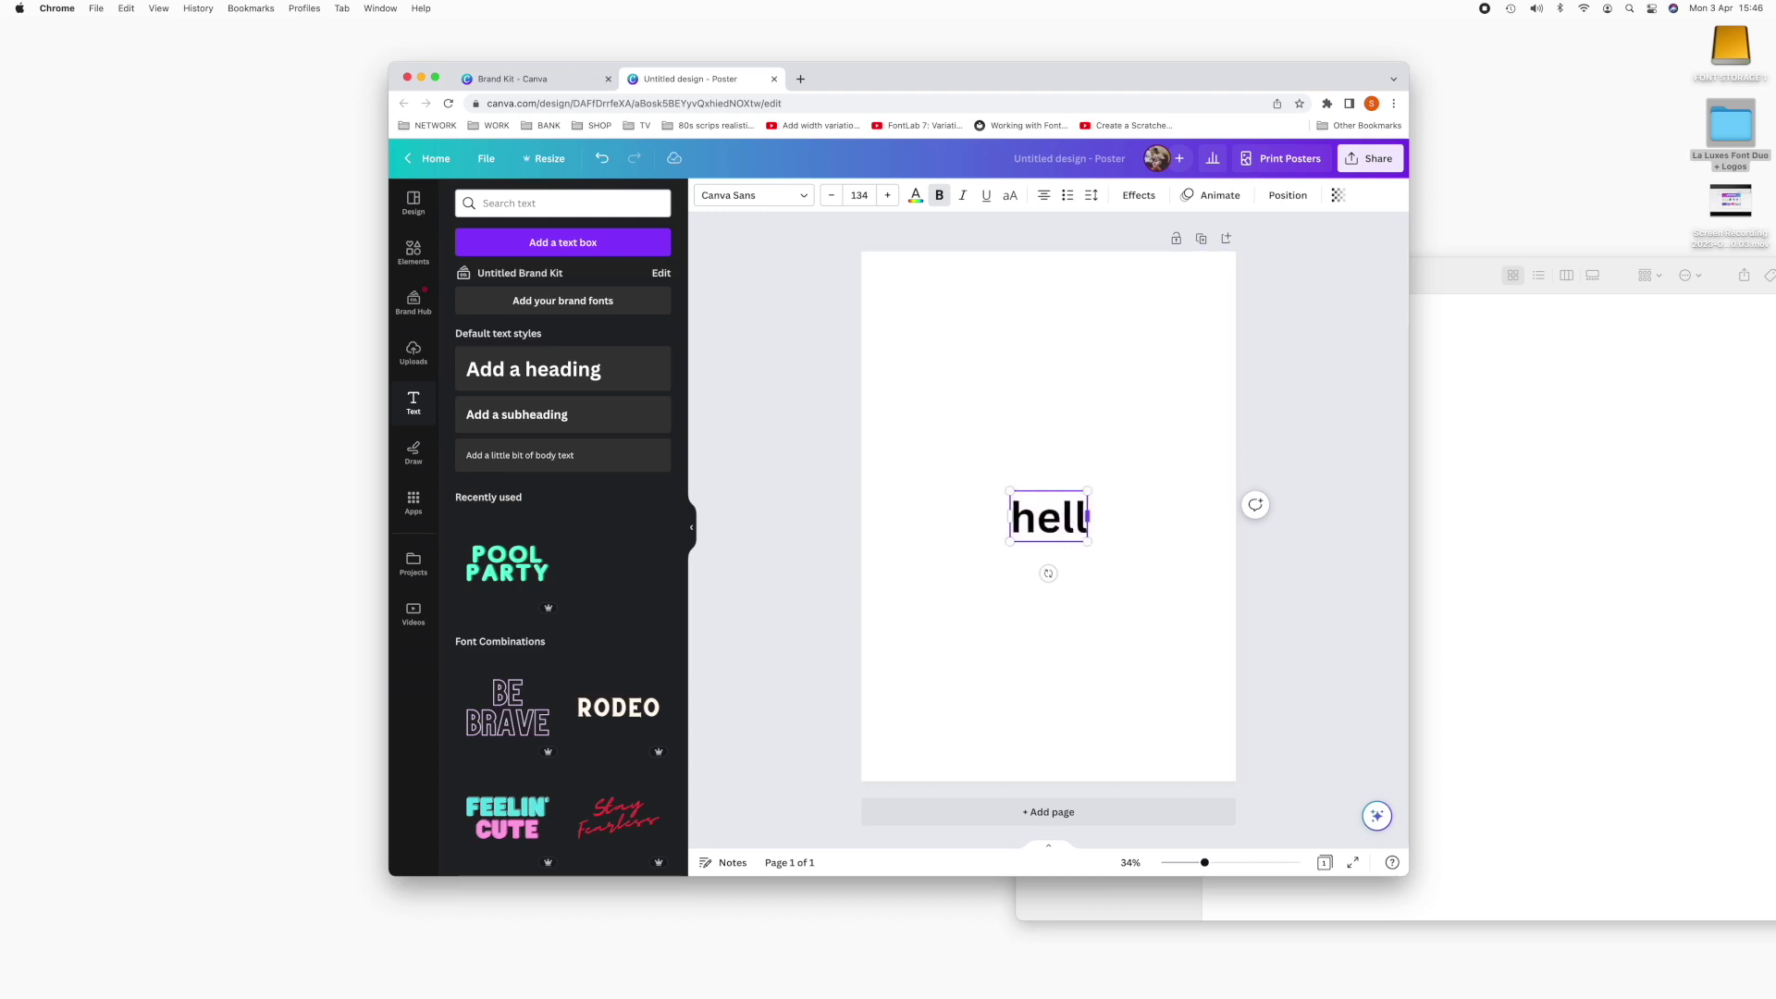
{"action": "key", "text": "super+a"}
{"action": "type", "text": "HELLO"}
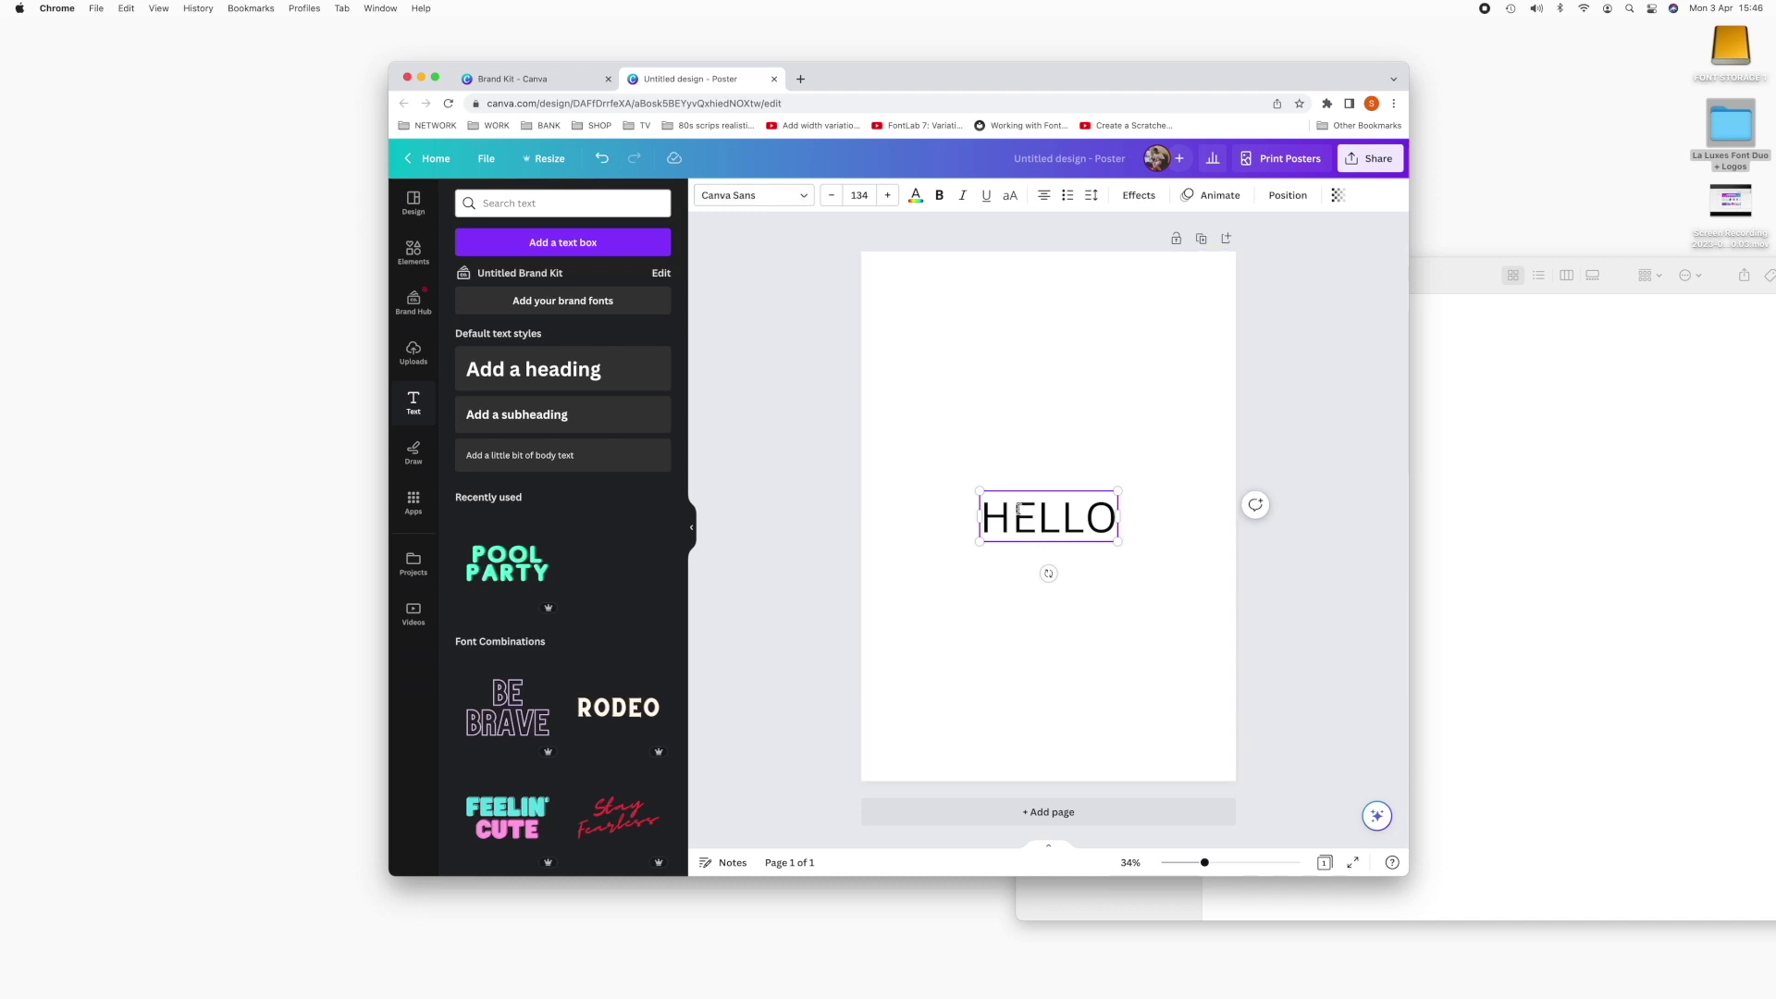
{"action": "mouse_move", "coordinate": [981, 518]}
{"action": "left_mouse_down"}
{"action": "mouse_move", "coordinate": [1087, 518]}
{"action": "mouse_move", "coordinate": [1005, 518]}
{"action": "left_mouse_up"}
{"action": "left_click", "coordinate": [1005, 518]}
{"action": "key", "text": "super+a"}
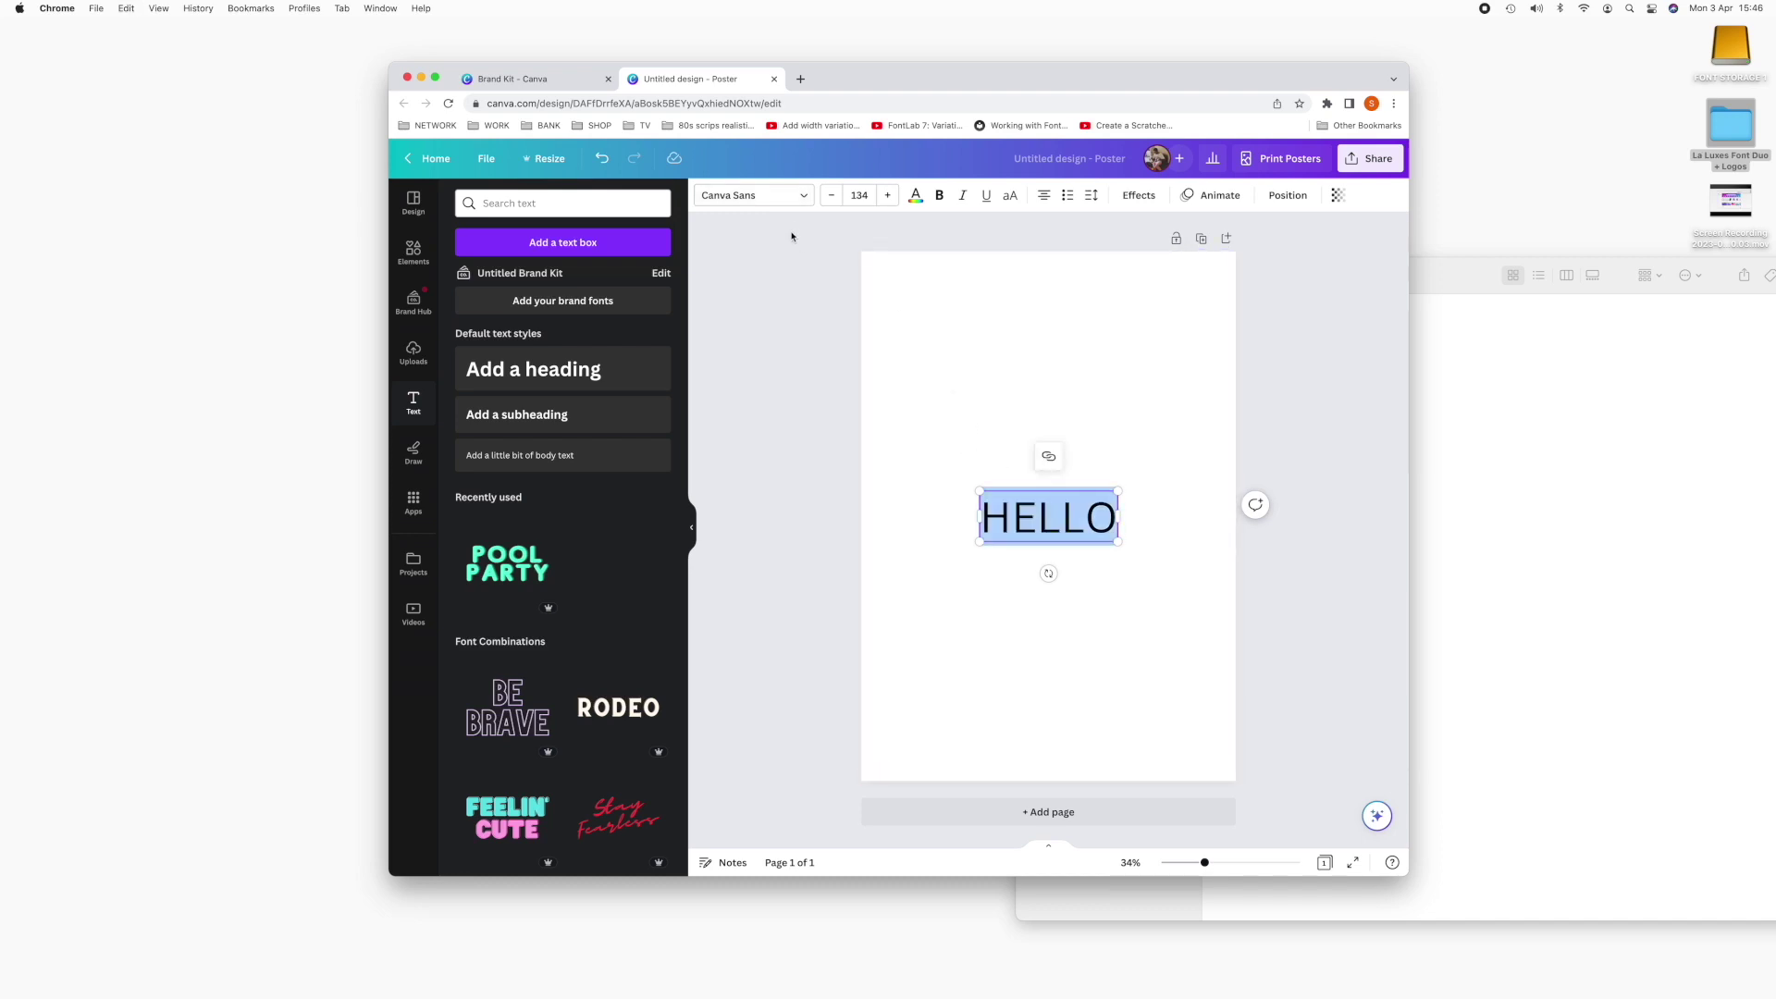
Set HELLO in La Luxes Serif Regular from the uploaded fonts.
{"action": "left_click", "coordinate": [788, 200]}
{"action": "scroll", "coordinate": [564, 462], "scroll_direction": "down", "scroll_amount": 5}
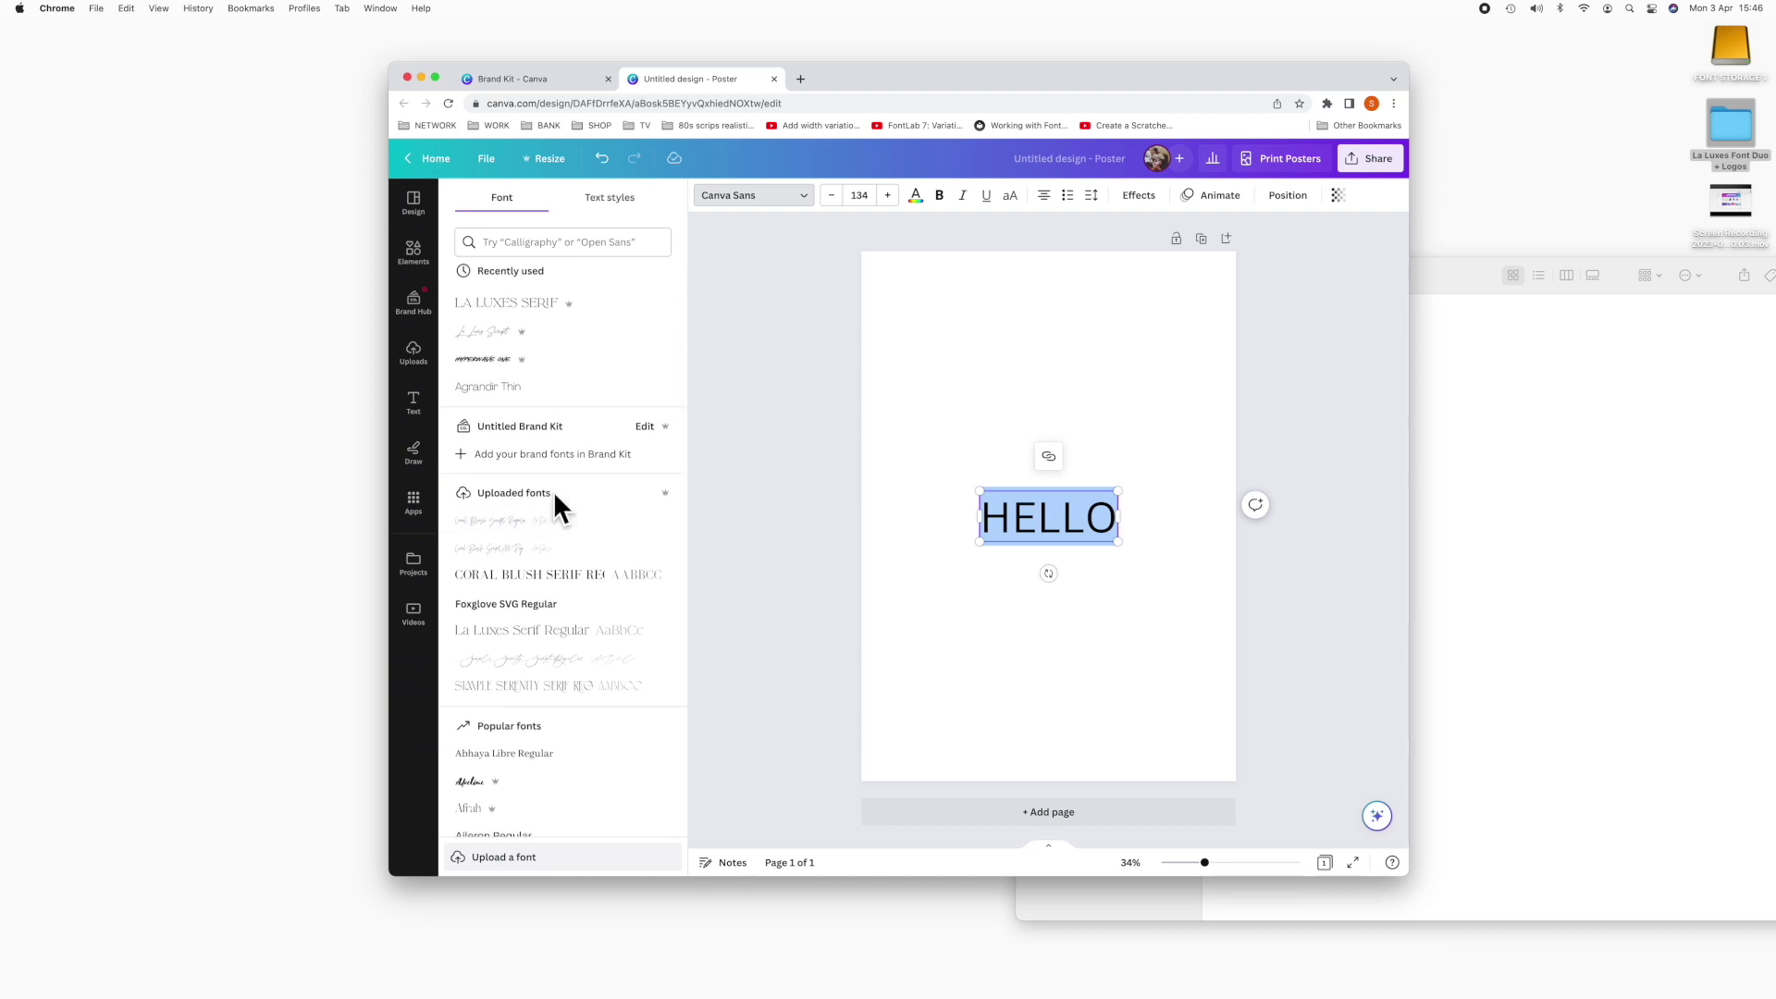
{"action": "scroll", "coordinate": [555, 503], "scroll_direction": "down", "scroll_amount": 2}
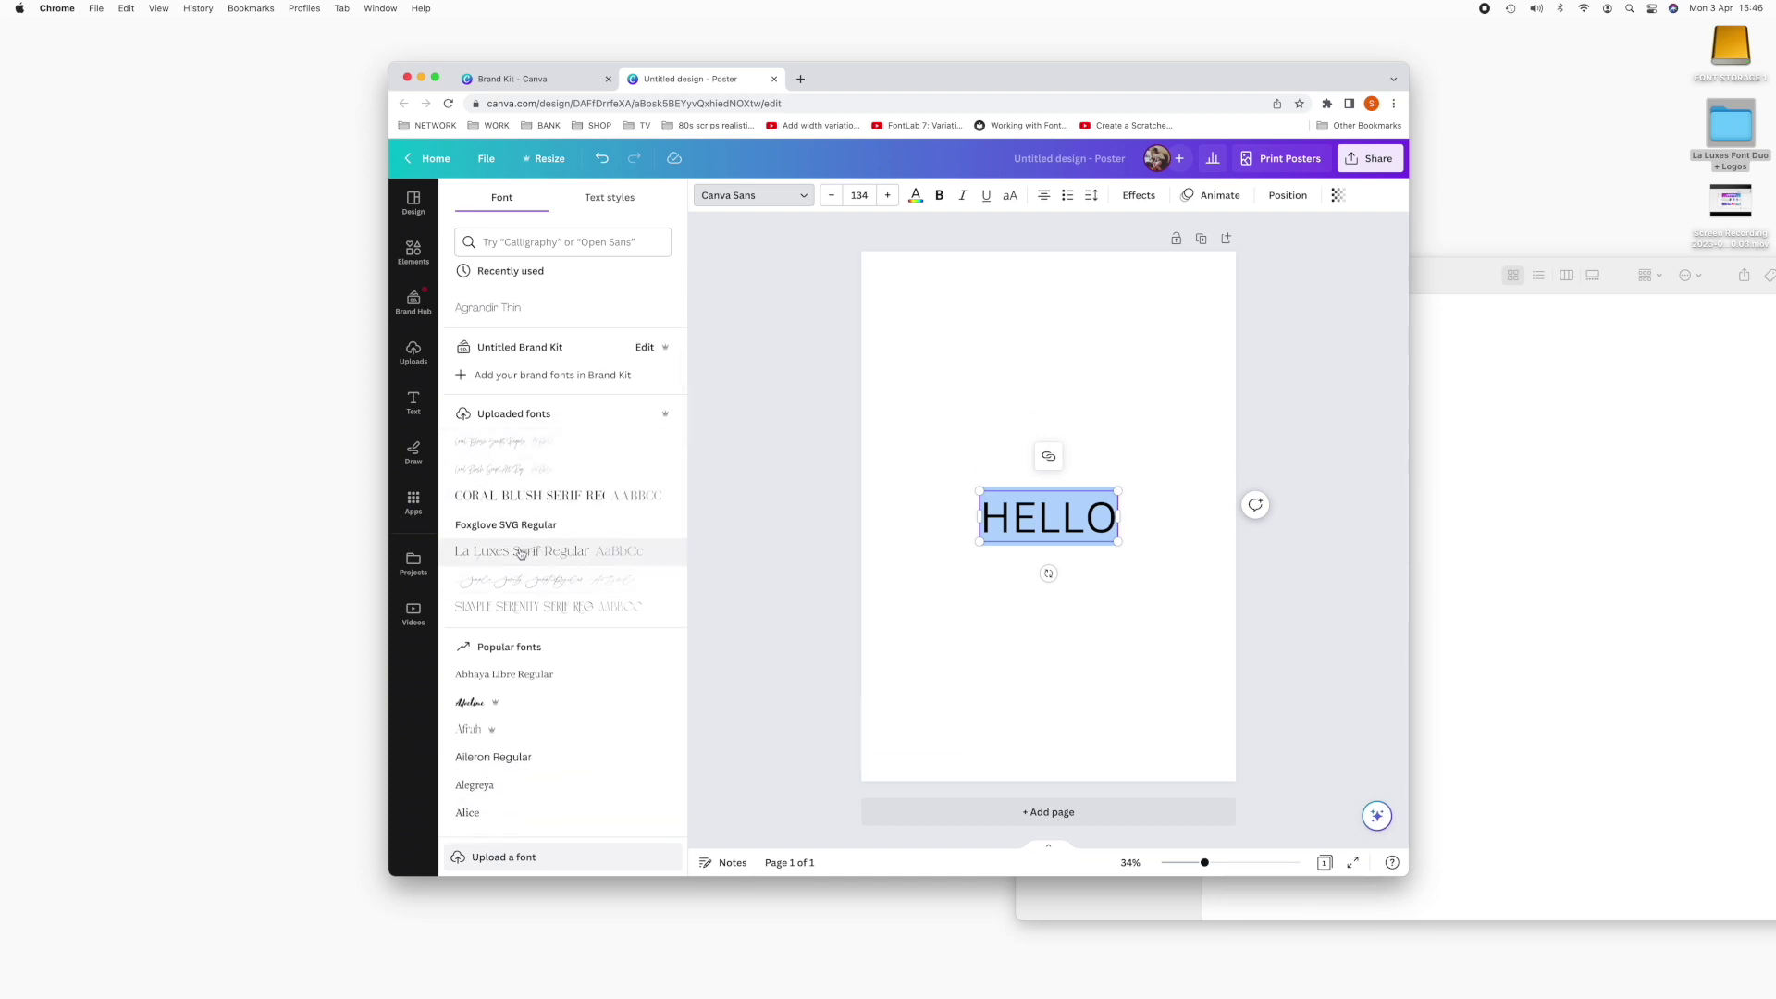
{"action": "left_click", "coordinate": [580, 553]}
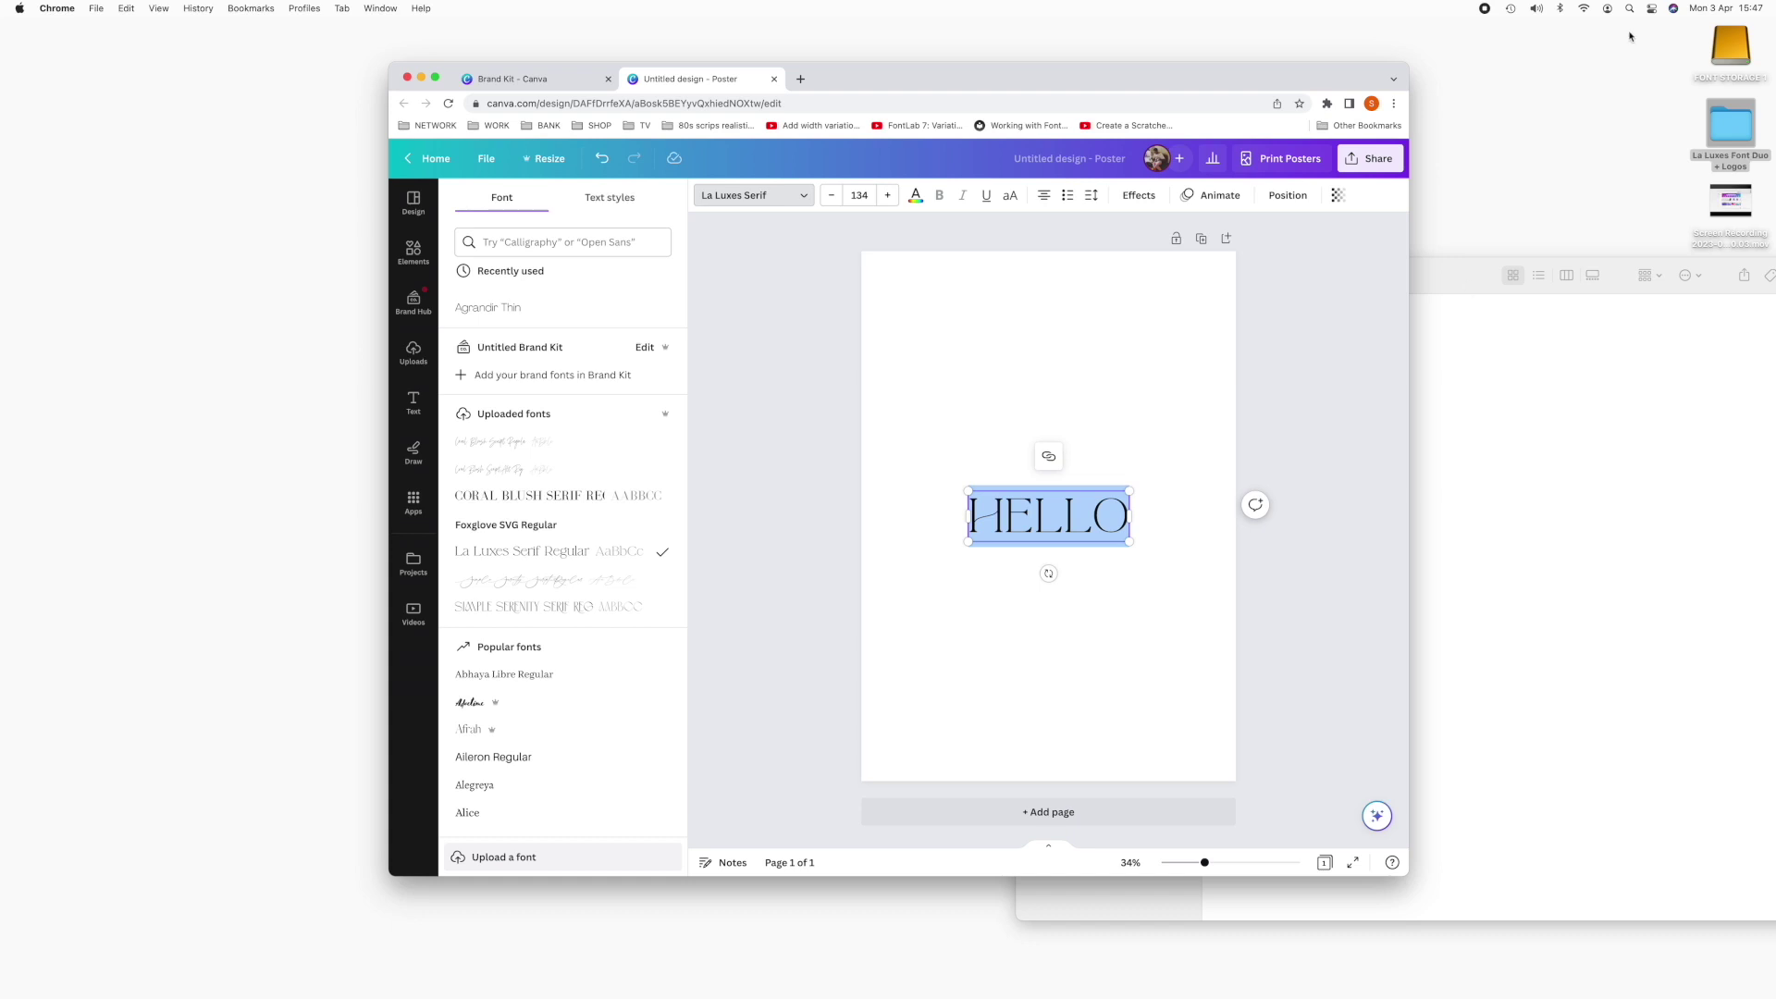
{"action": "mouse_move", "coordinate": [1184, 996]}
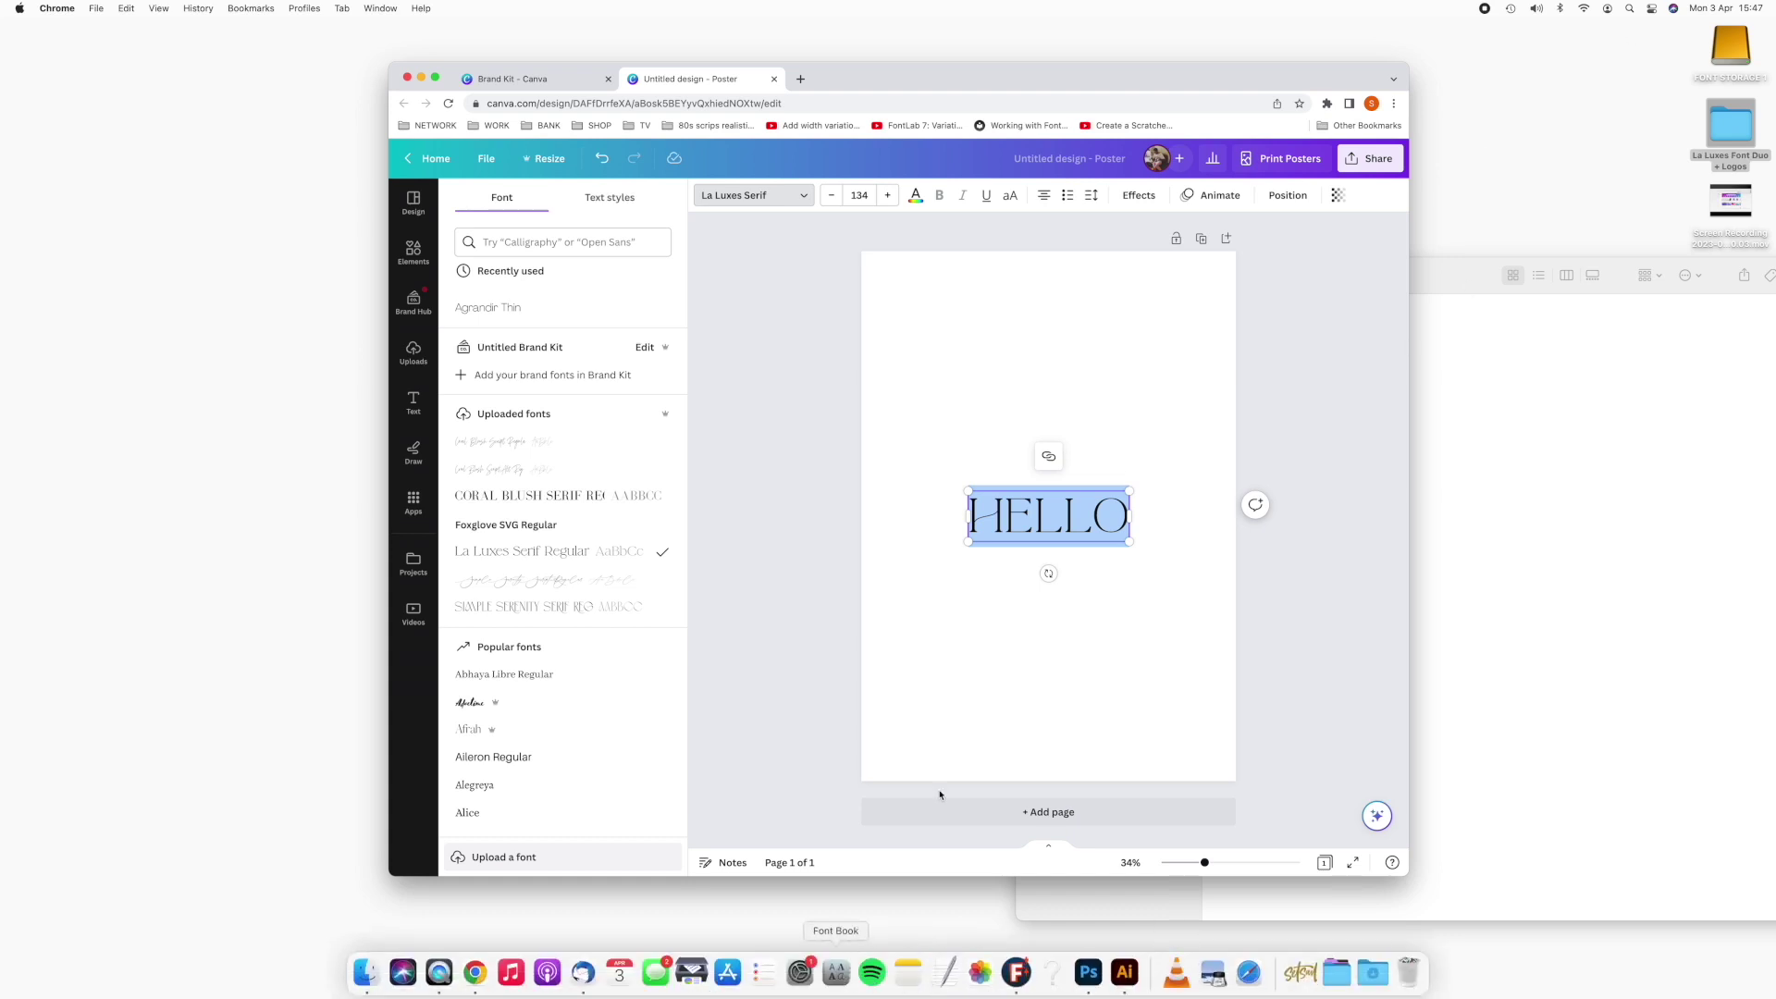
Launch Font Book and scroll through La Luxes Serif Regular's glyphs to the ligatures.
{"action": "left_click", "coordinate": [1633, 12]}
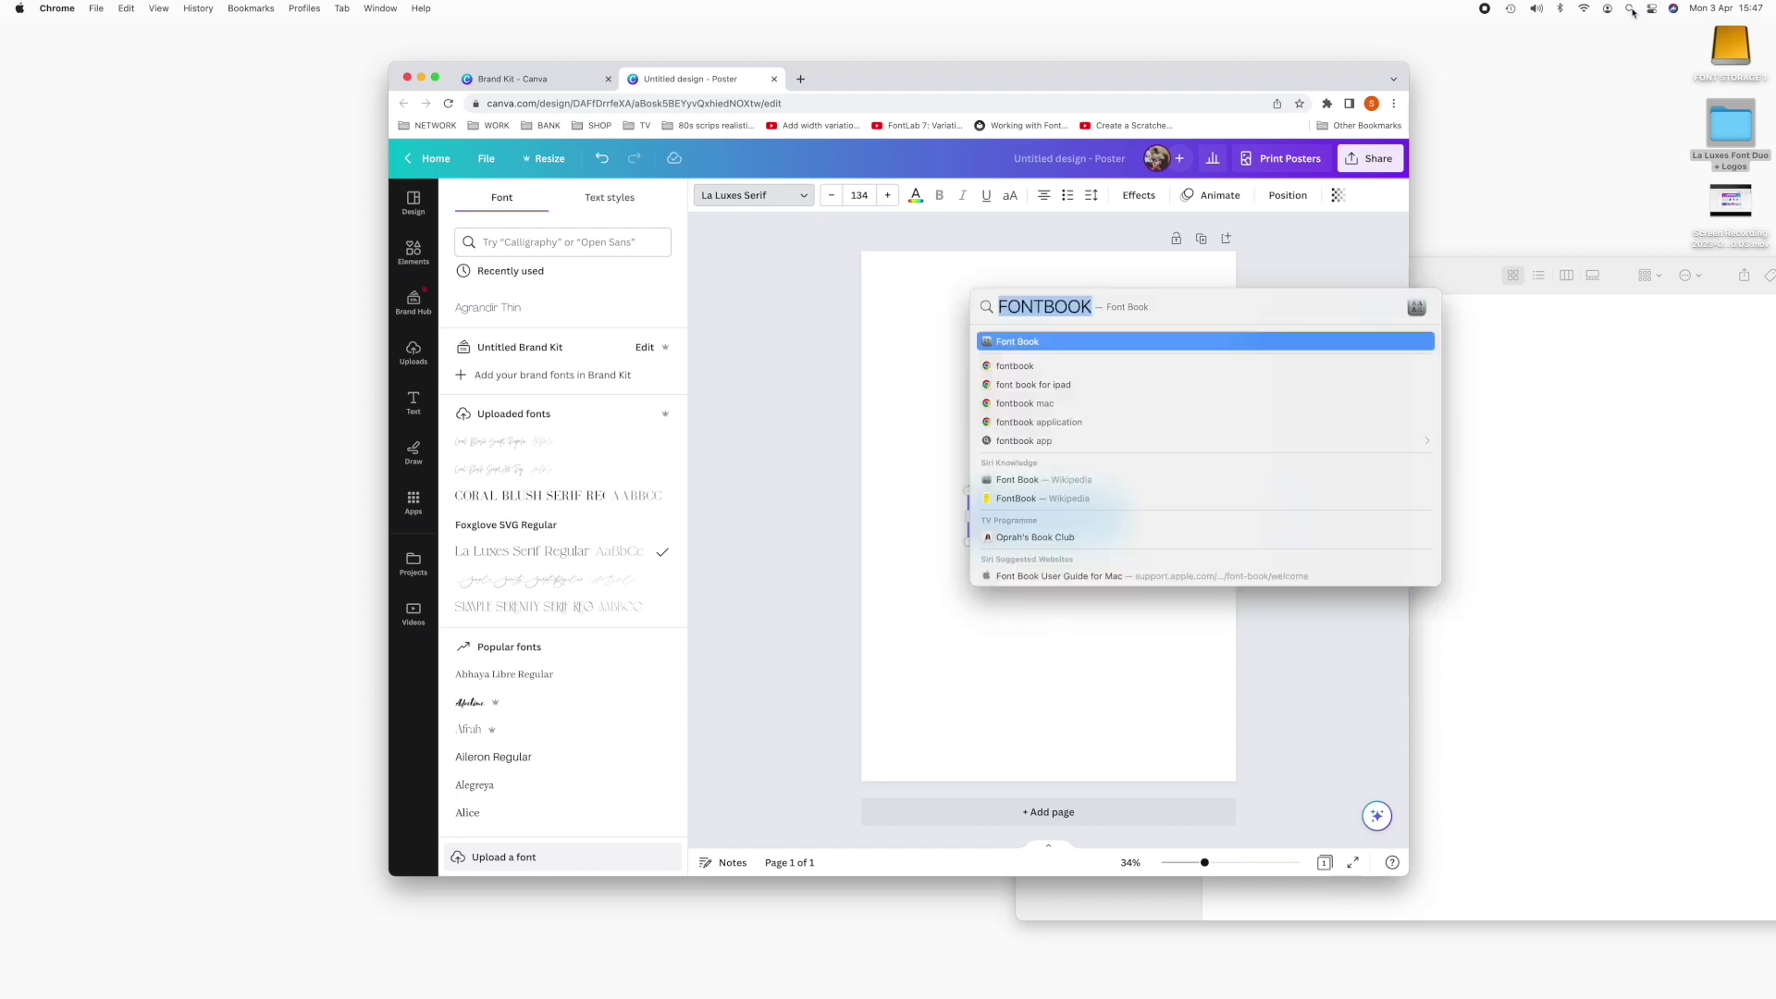
{"action": "left_click", "coordinate": [1036, 345]}
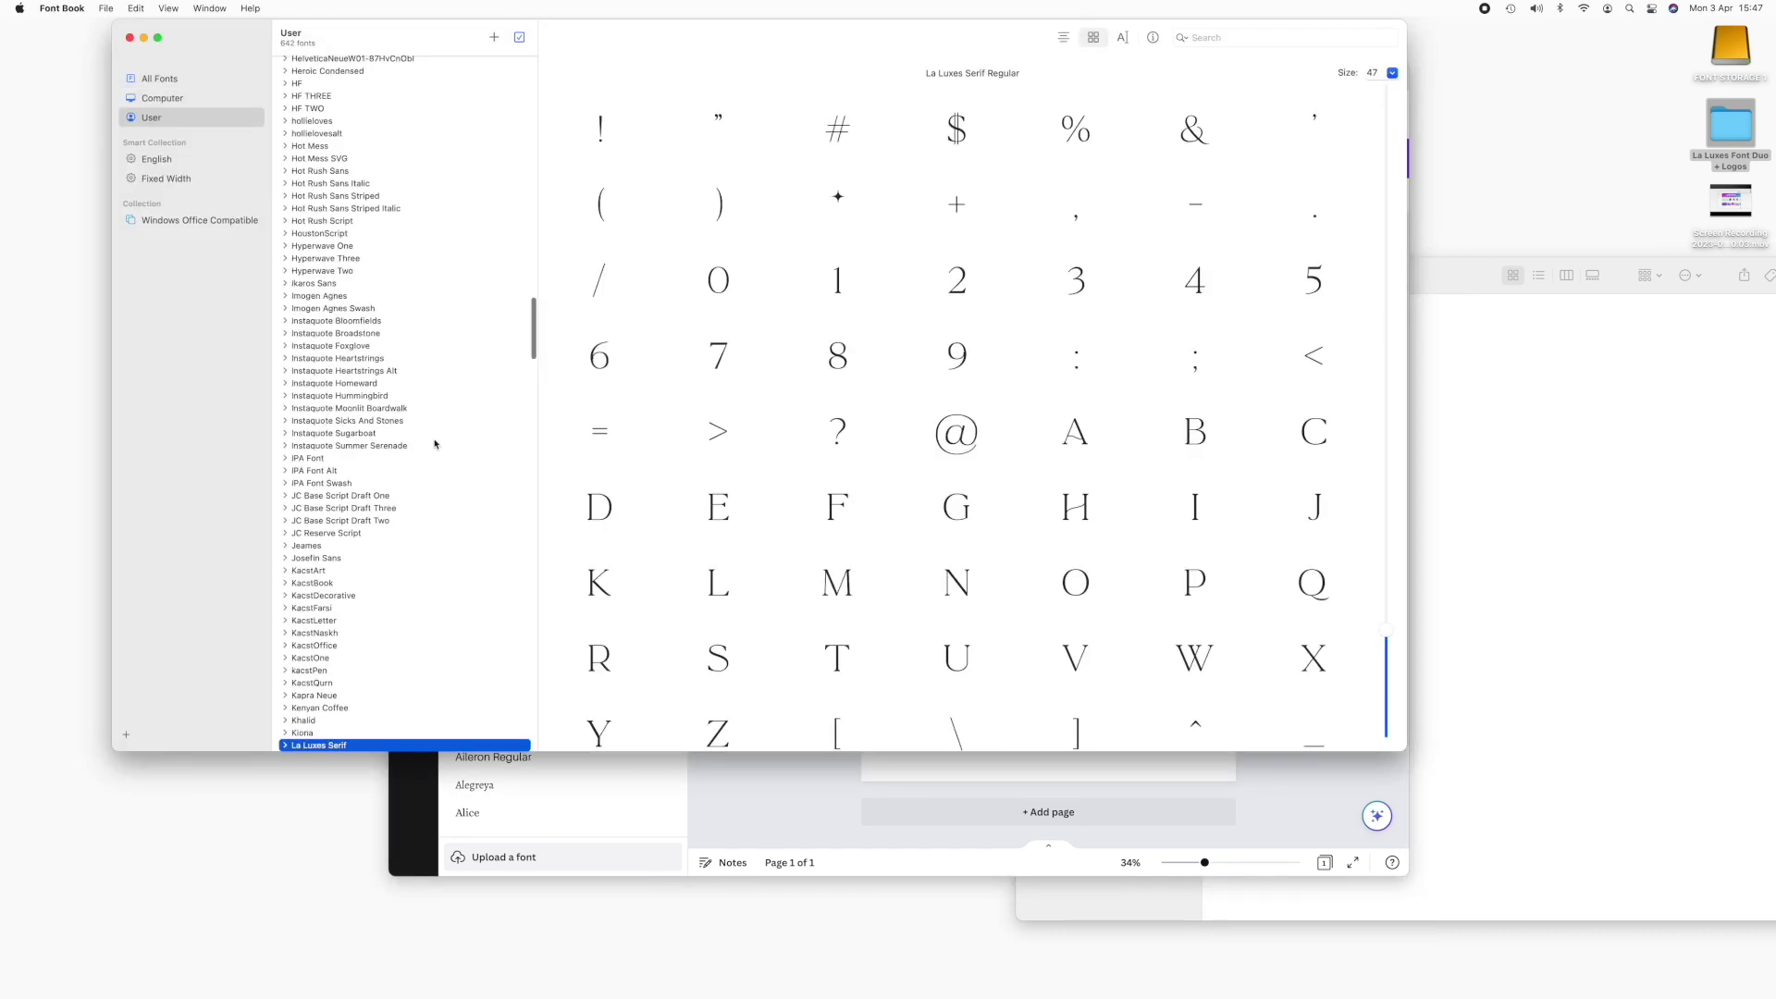
{"action": "scroll", "coordinate": [435, 444], "scroll_direction": "down", "scroll_amount": 8}
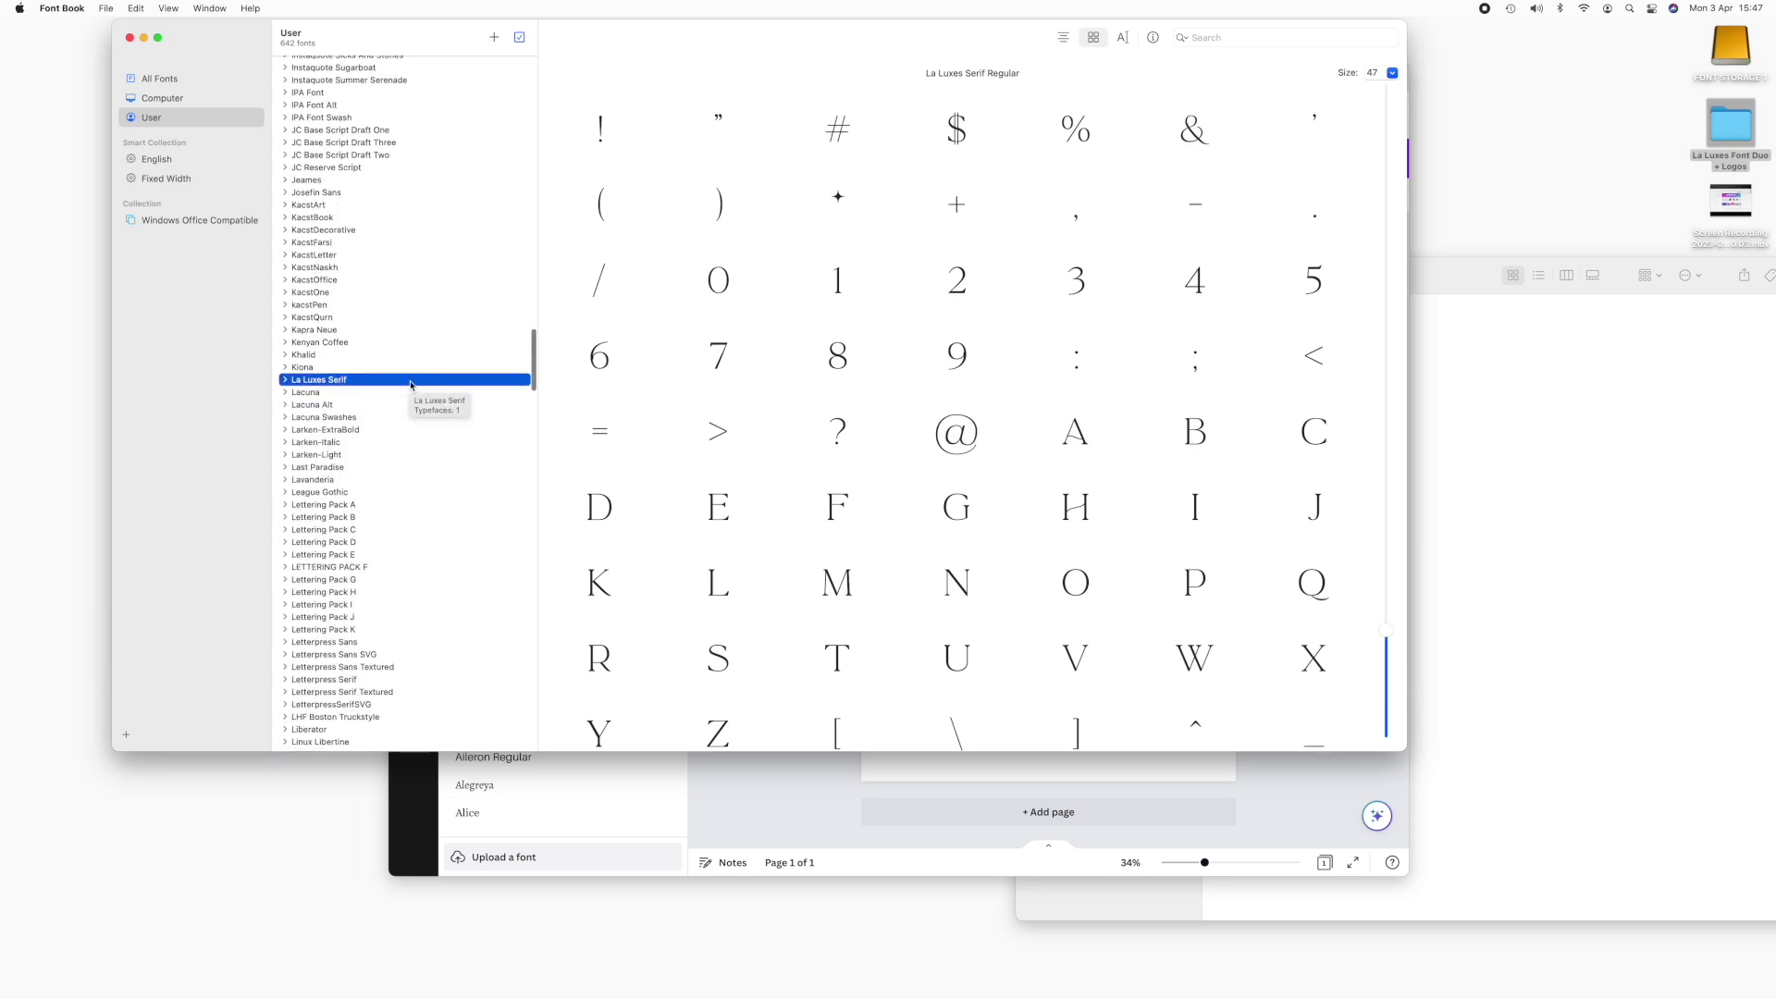
{"action": "scroll", "coordinate": [996, 352], "scroll_direction": "down", "scroll_amount": 10}
{"action": "scroll", "coordinate": [997, 351], "scroll_direction": "down", "scroll_amount": 10}
{"action": "left_click", "coordinate": [168, 9]}
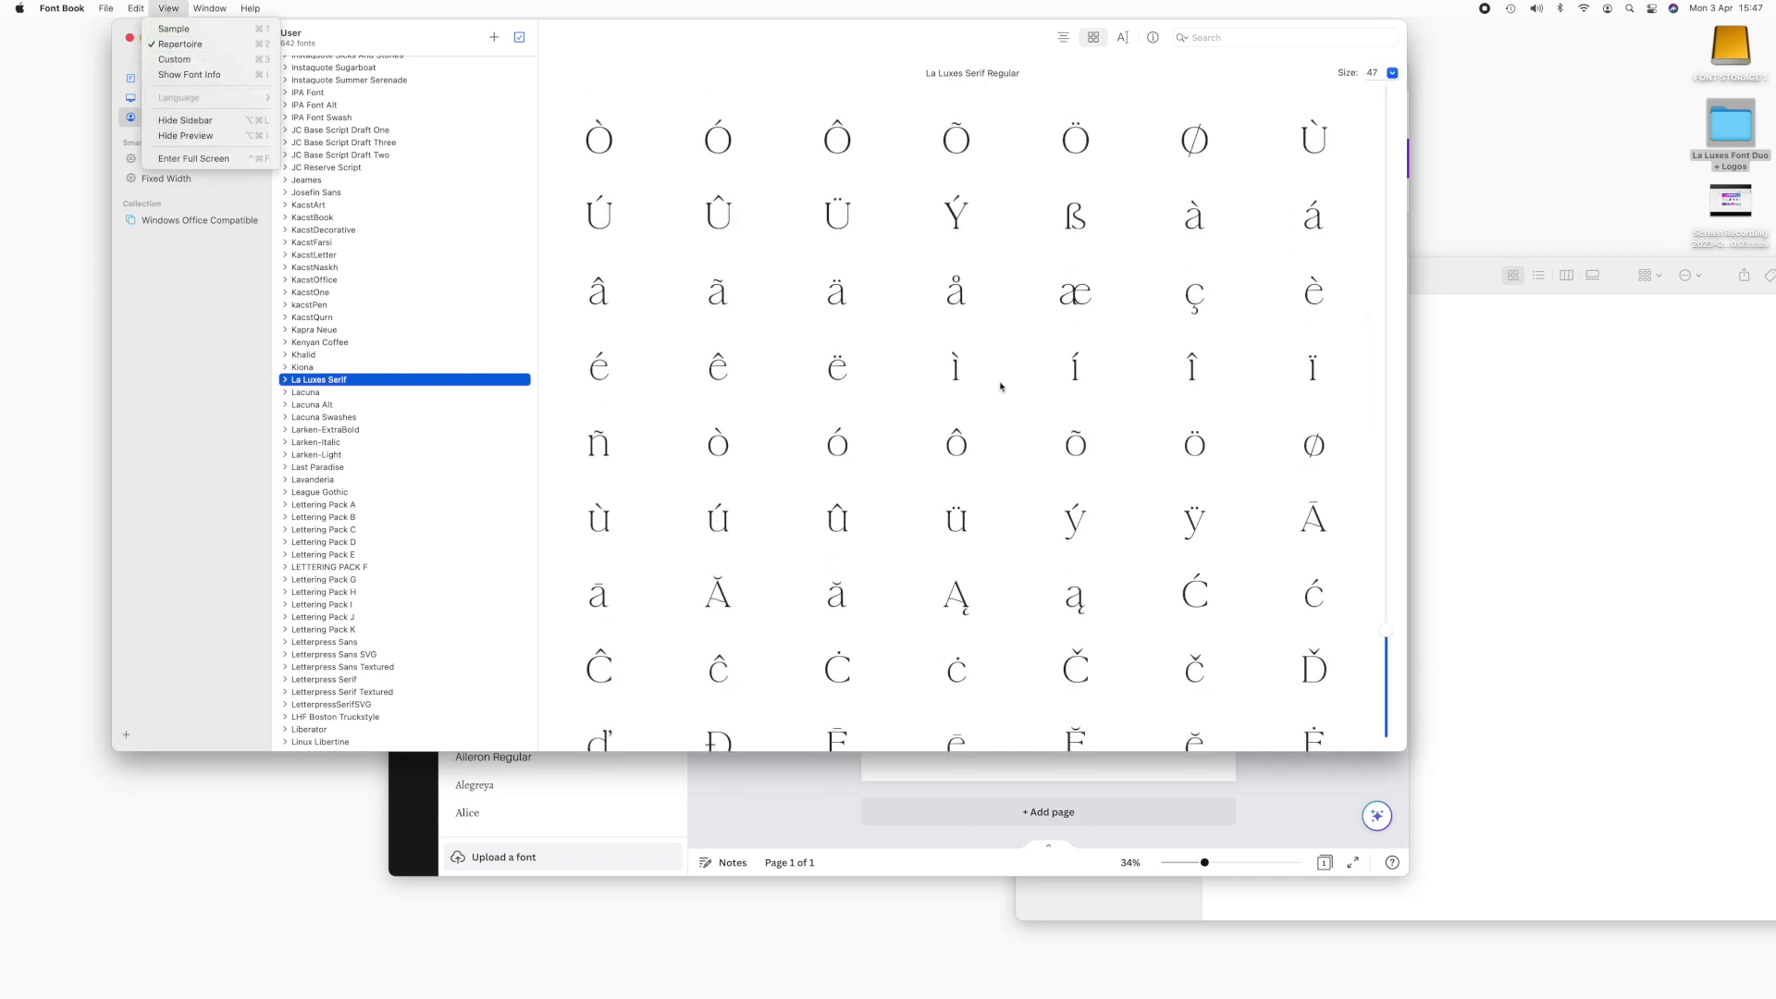
{"action": "left_click", "coordinate": [1040, 383]}
{"action": "scroll", "coordinate": [1042, 385], "scroll_direction": "down", "scroll_amount": 10}
{"action": "scroll", "coordinate": [1041, 385], "scroll_direction": "down", "scroll_amount": 15}
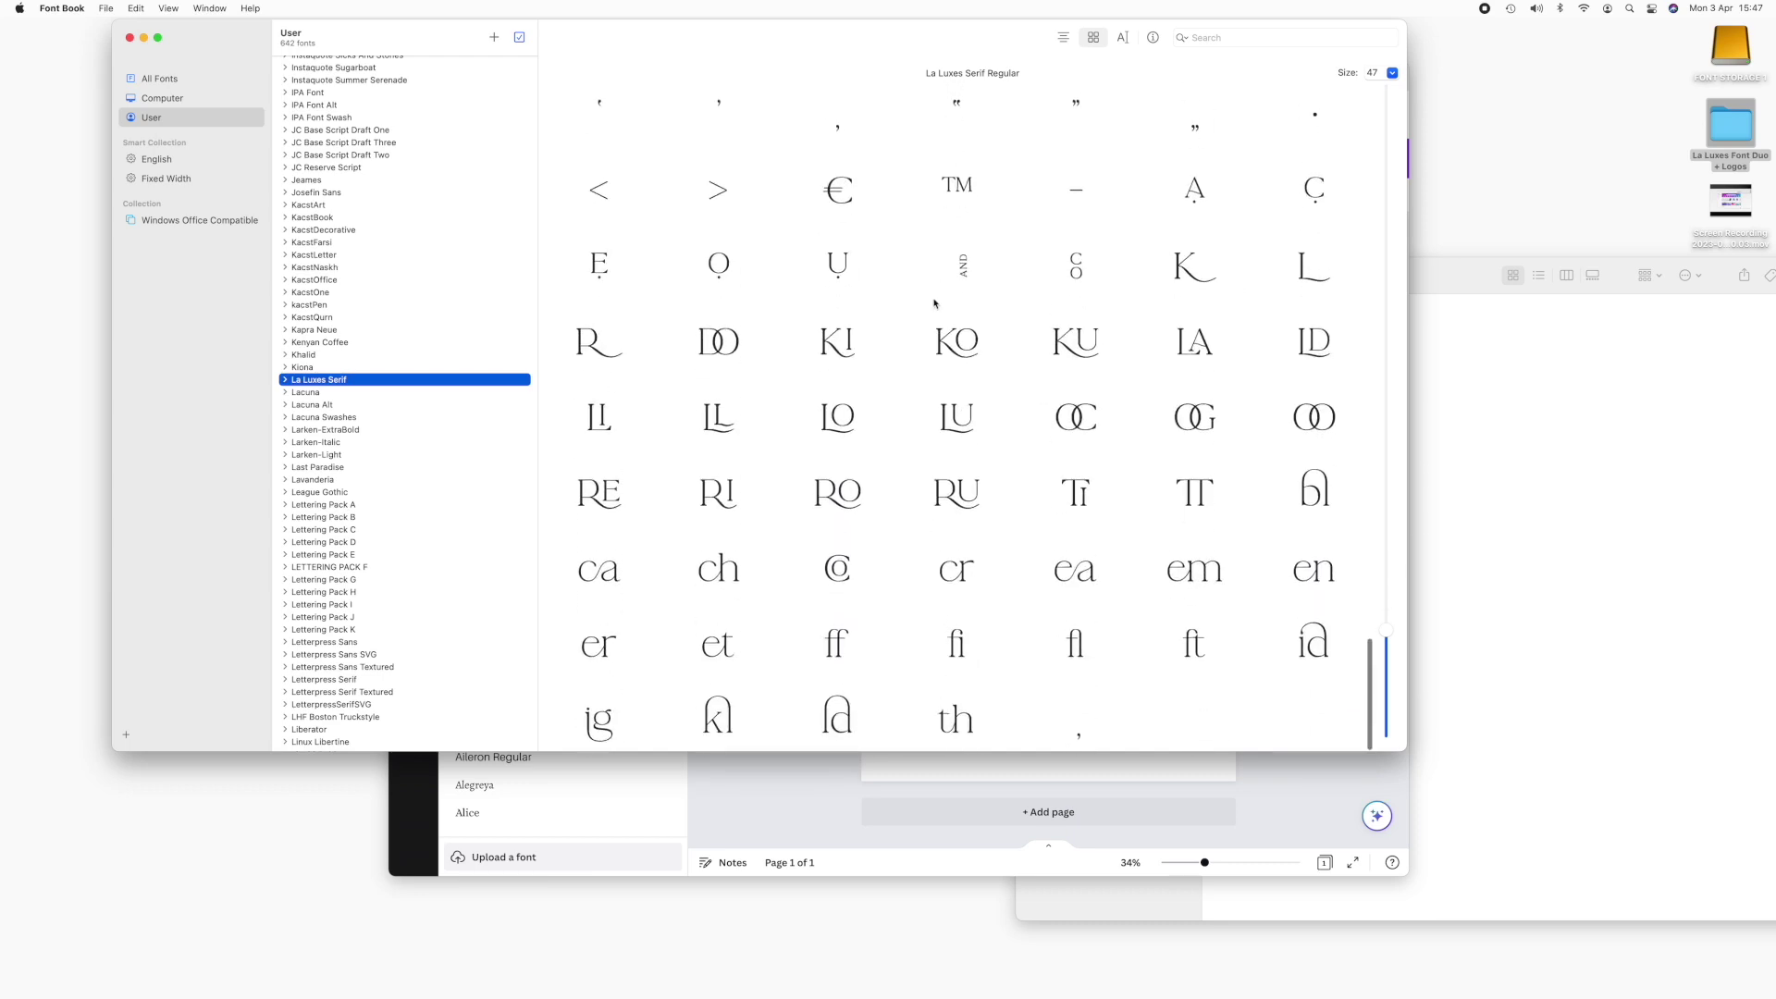
Copy the LL ligature glyph via Edit > Copy and return to Canva.
{"action": "left_click", "coordinate": [718, 426]}
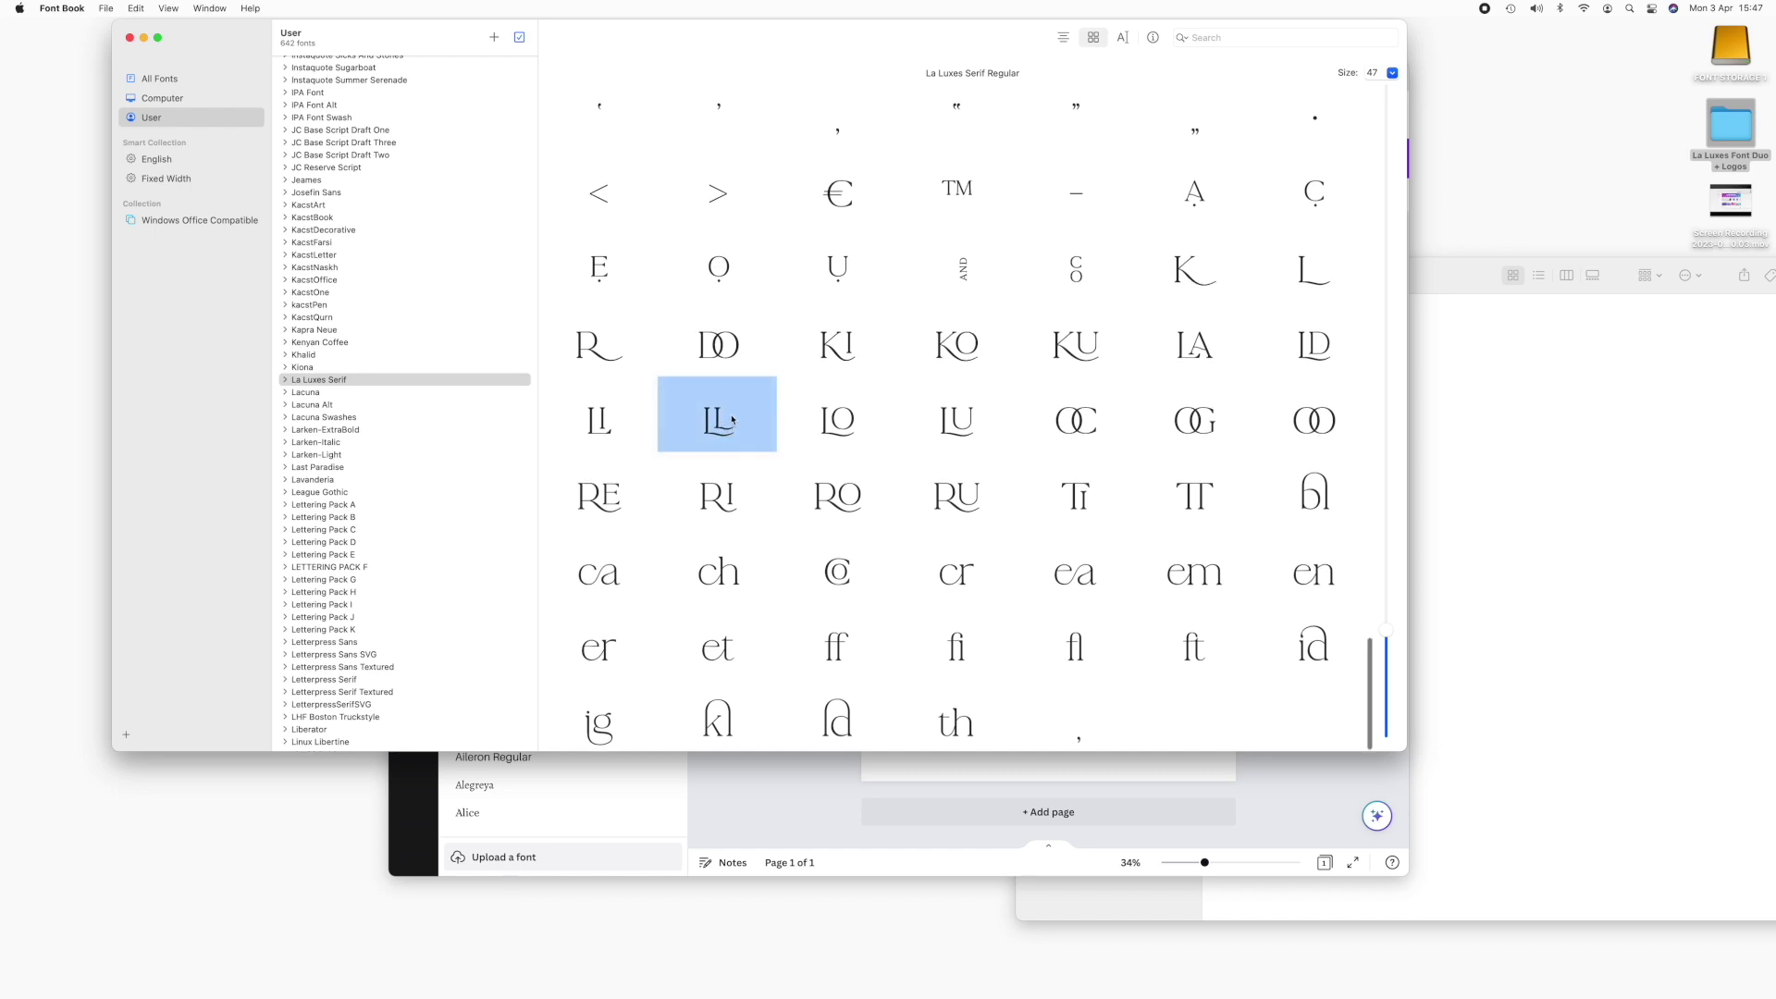
{"action": "left_click", "coordinate": [135, 8]}
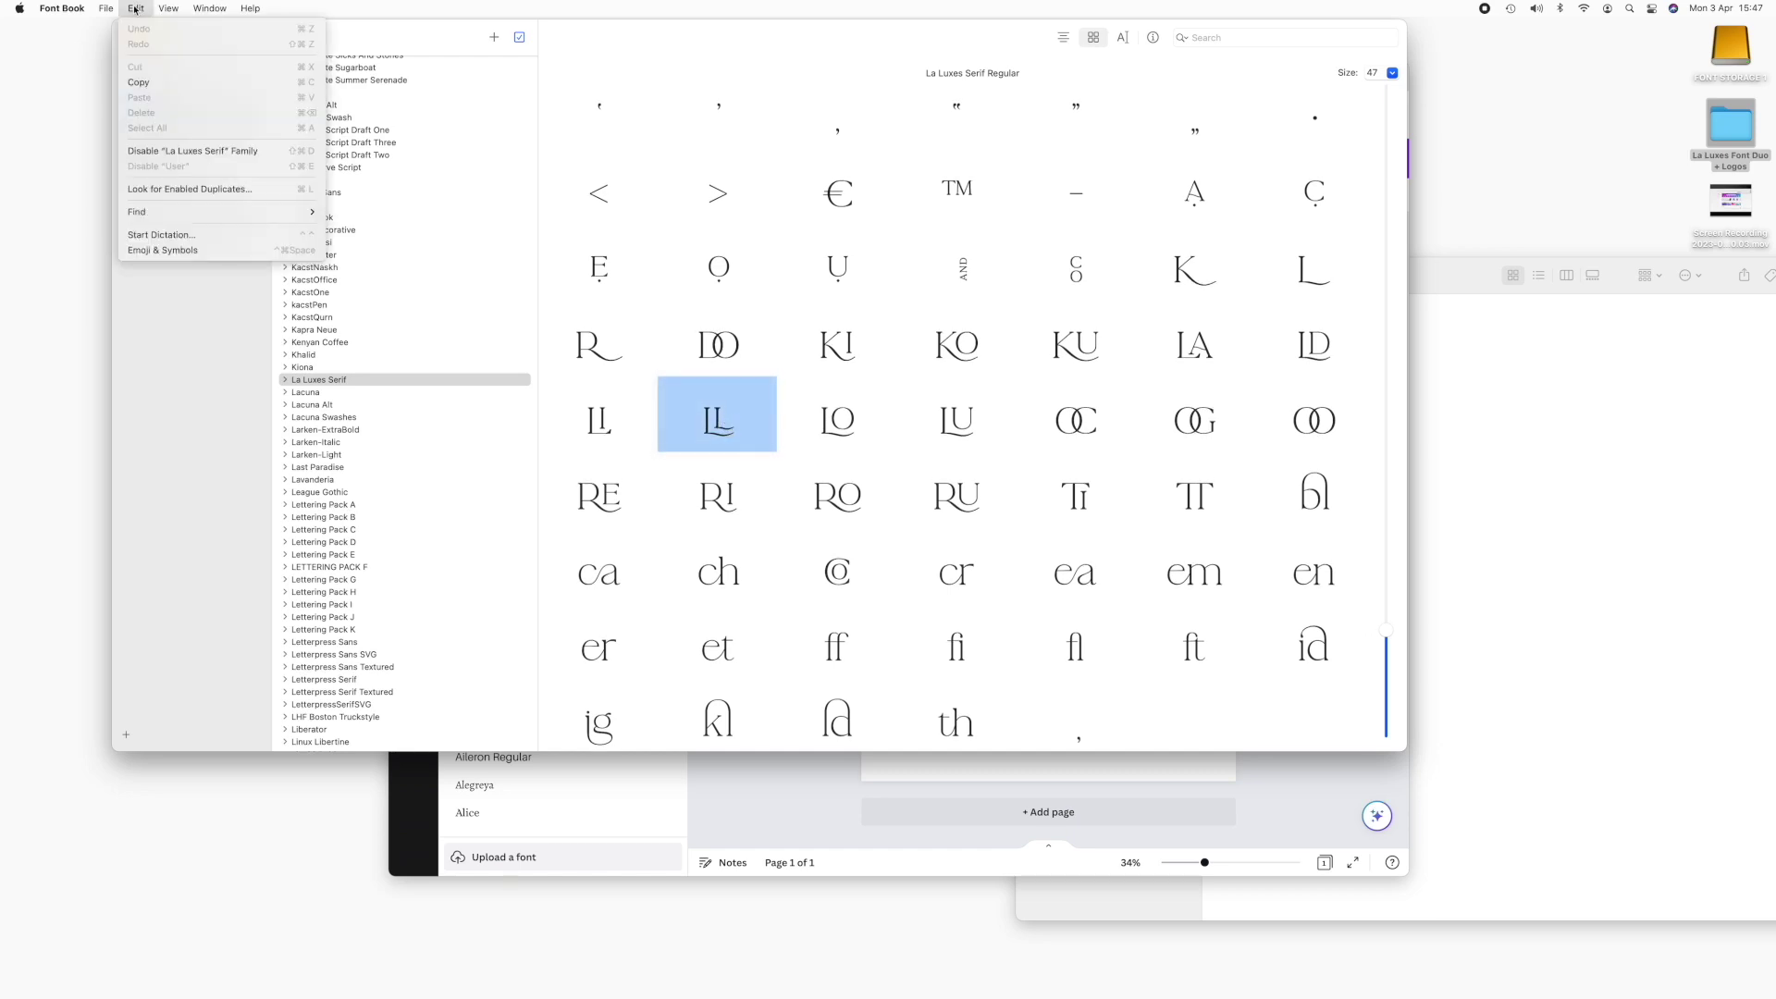
{"action": "left_click", "coordinate": [138, 82]}
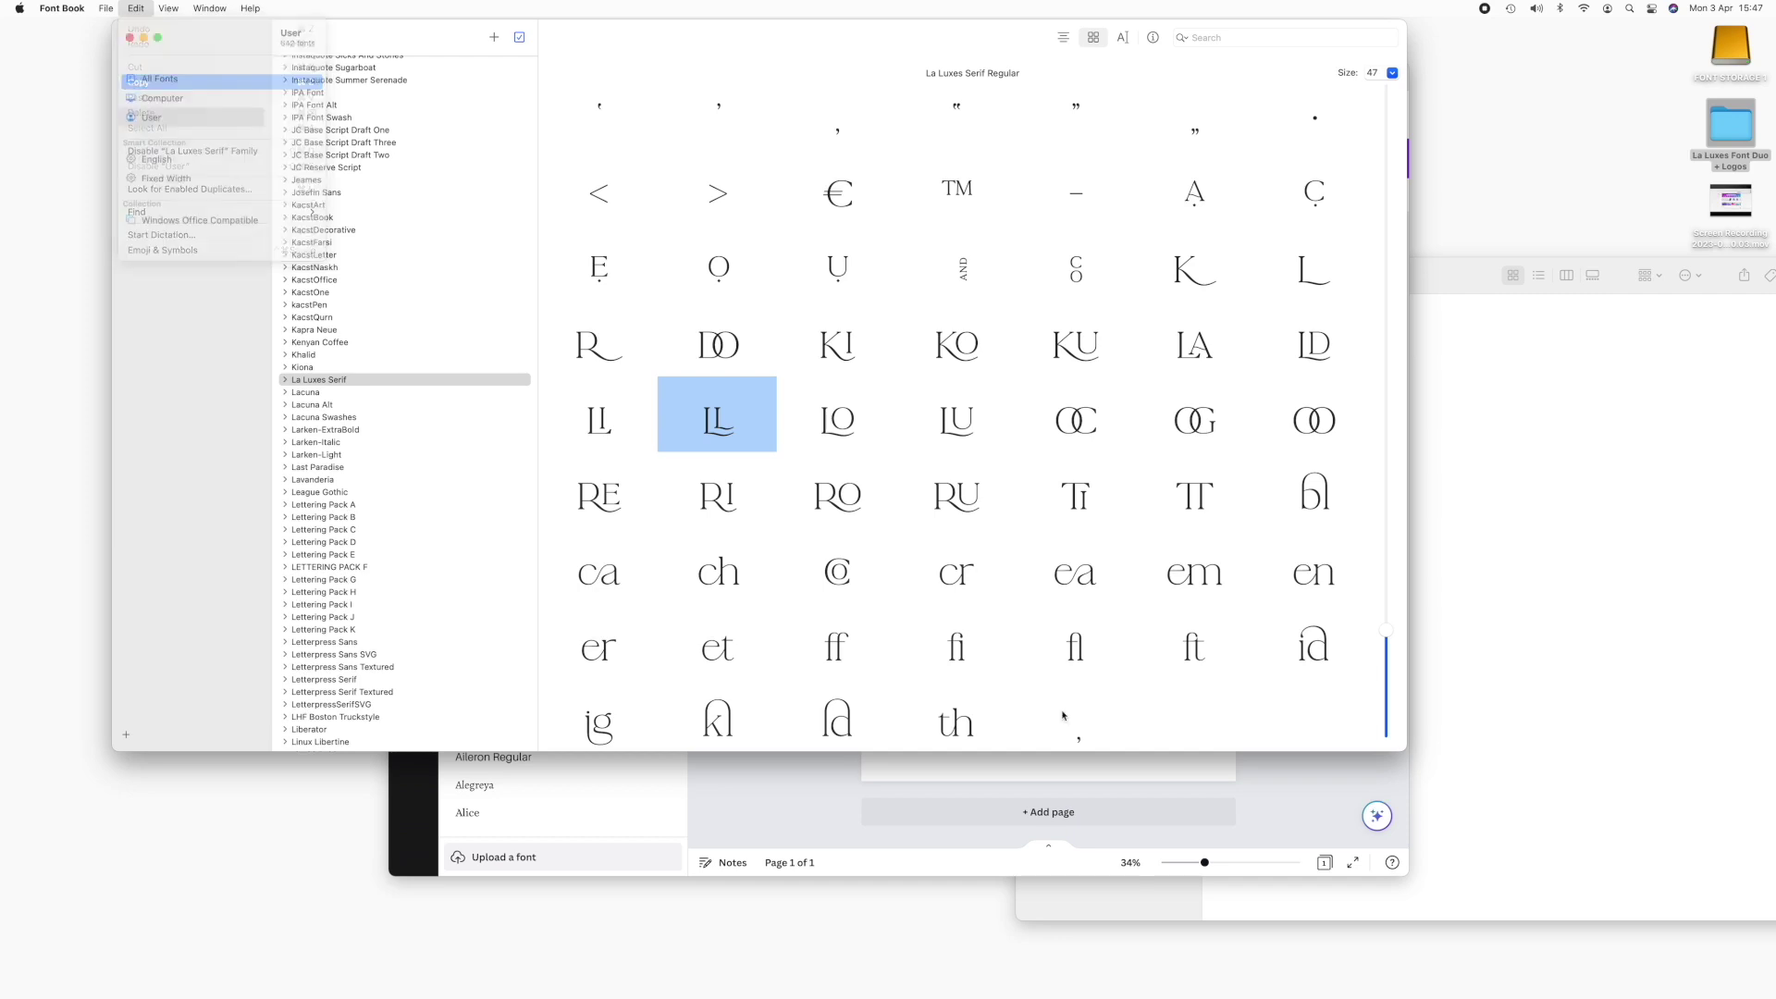
{"action": "left_click", "coordinate": [1307, 789]}
Replace the LL in HELLO by pasting the copied ligature glyph.
{"action": "left_click", "coordinate": [1033, 515]}
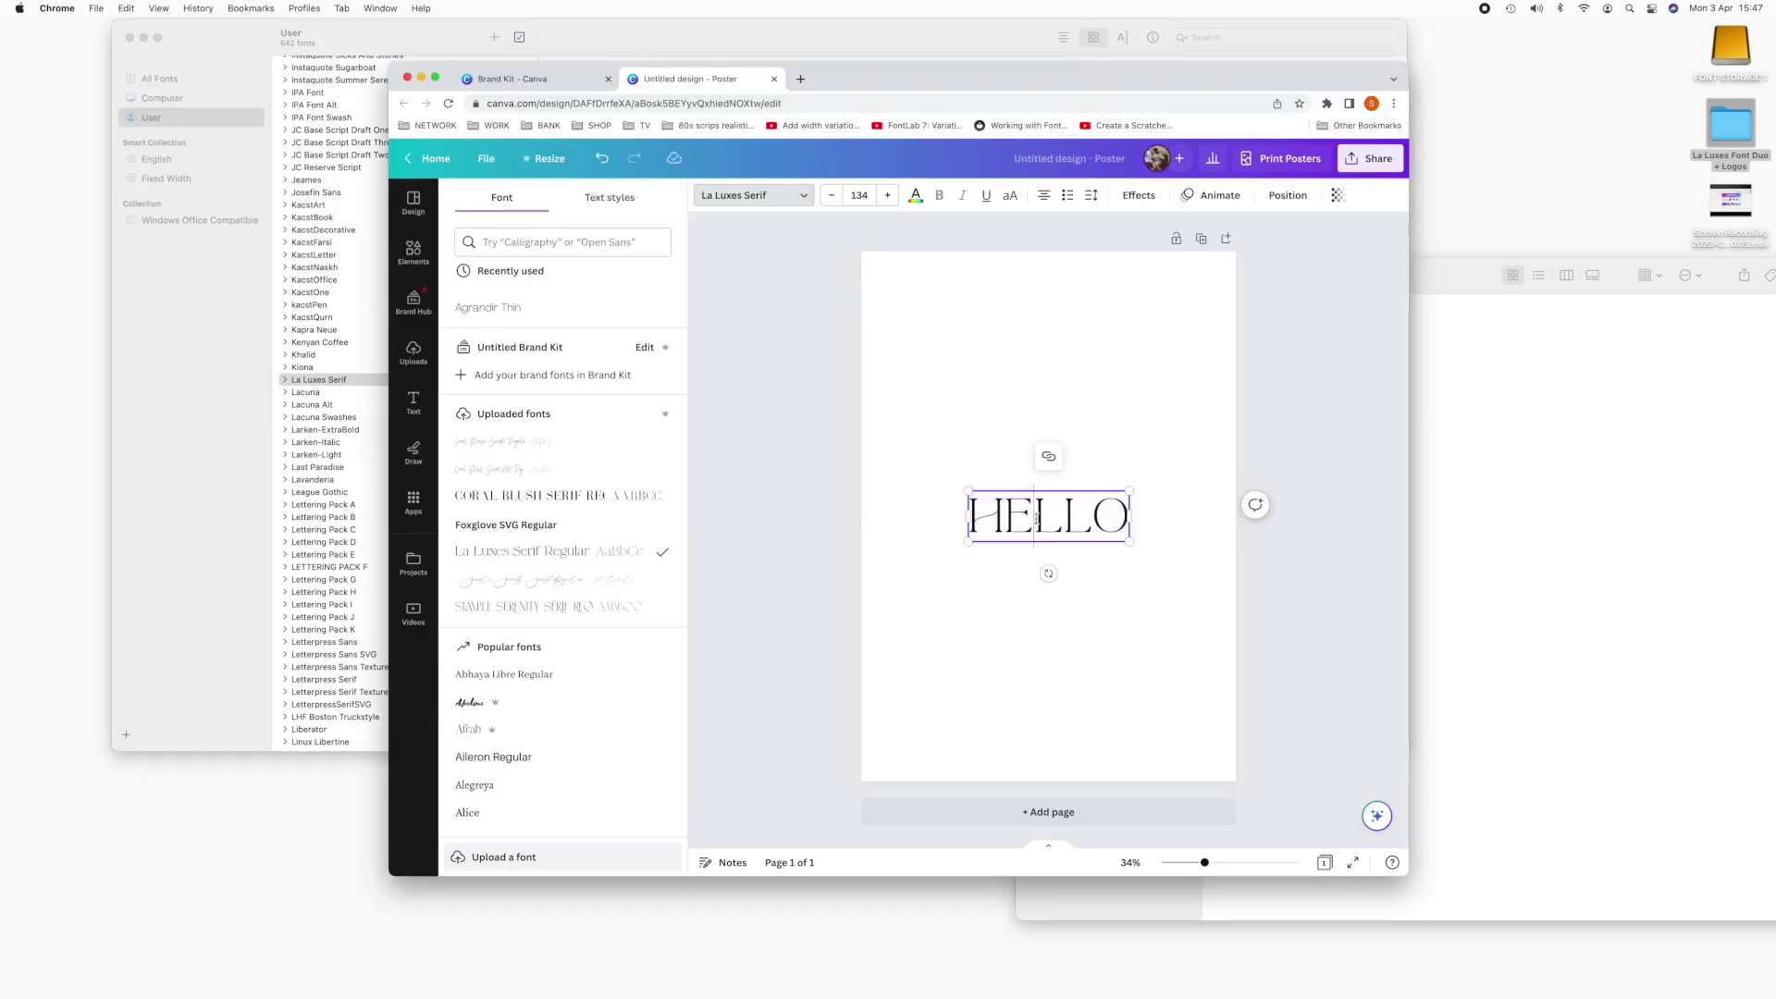
{"action": "left_click_drag", "start_coordinate": [1033, 515], "coordinate": [1091, 517]}
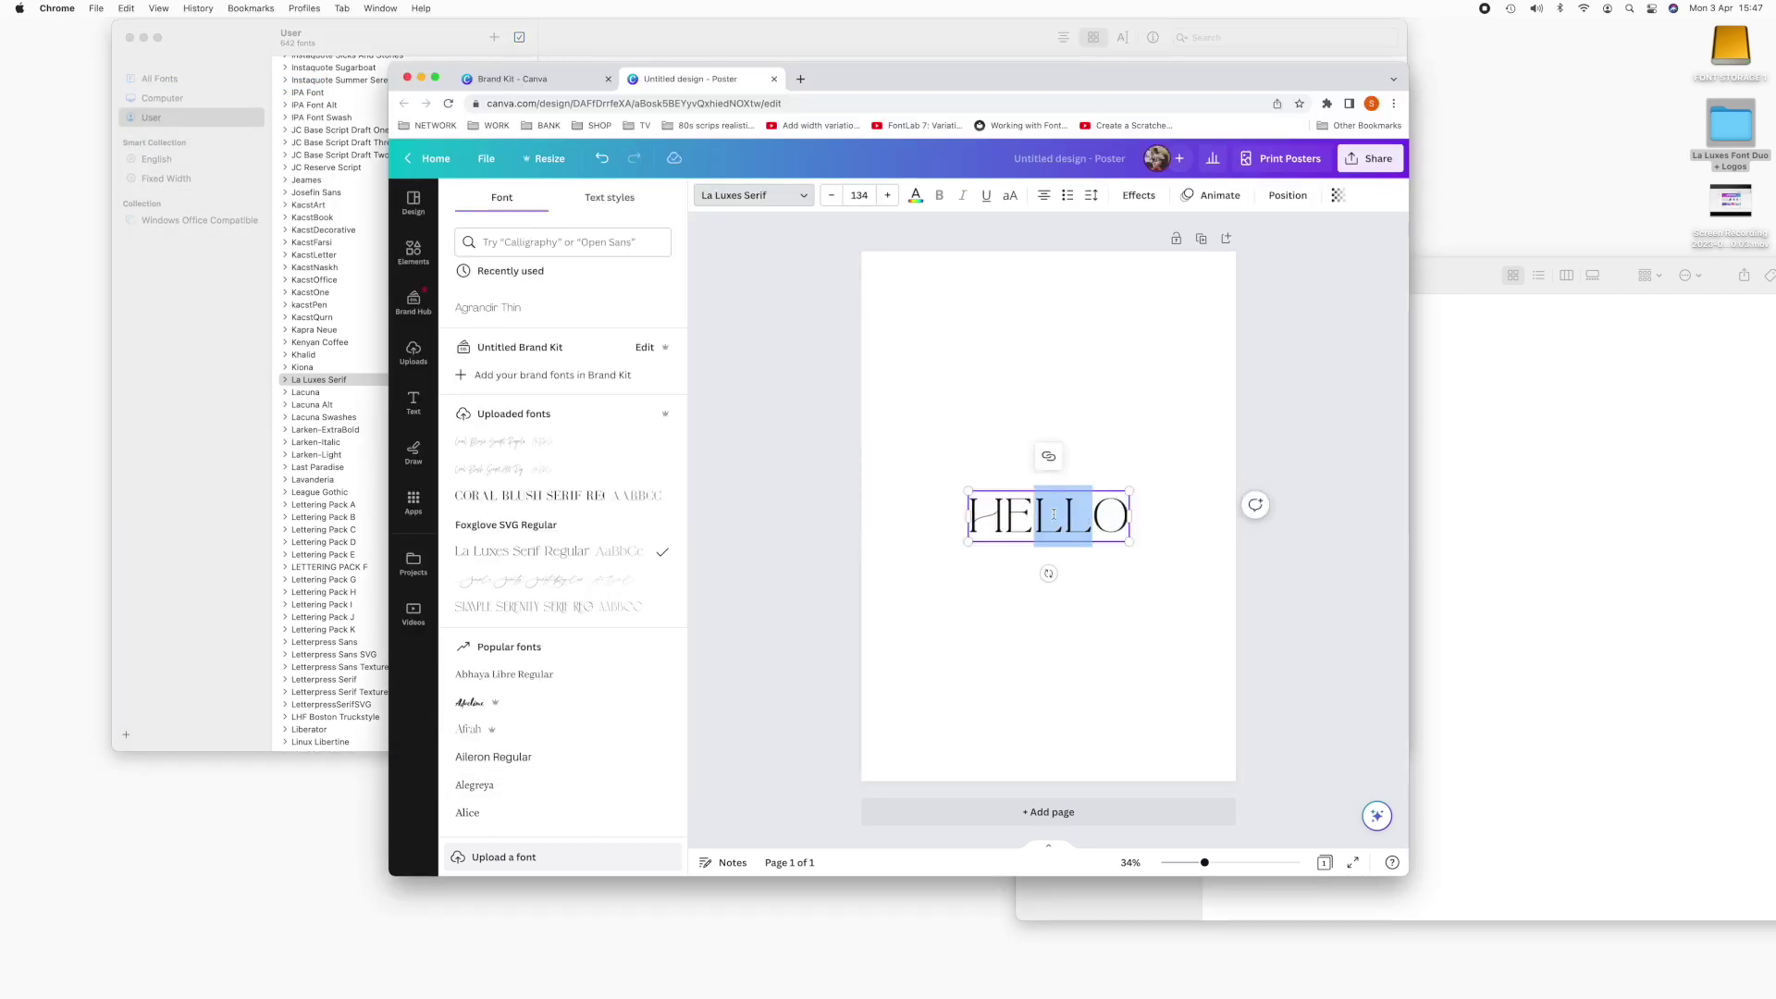
{"action": "right_click", "coordinate": [1055, 516]}
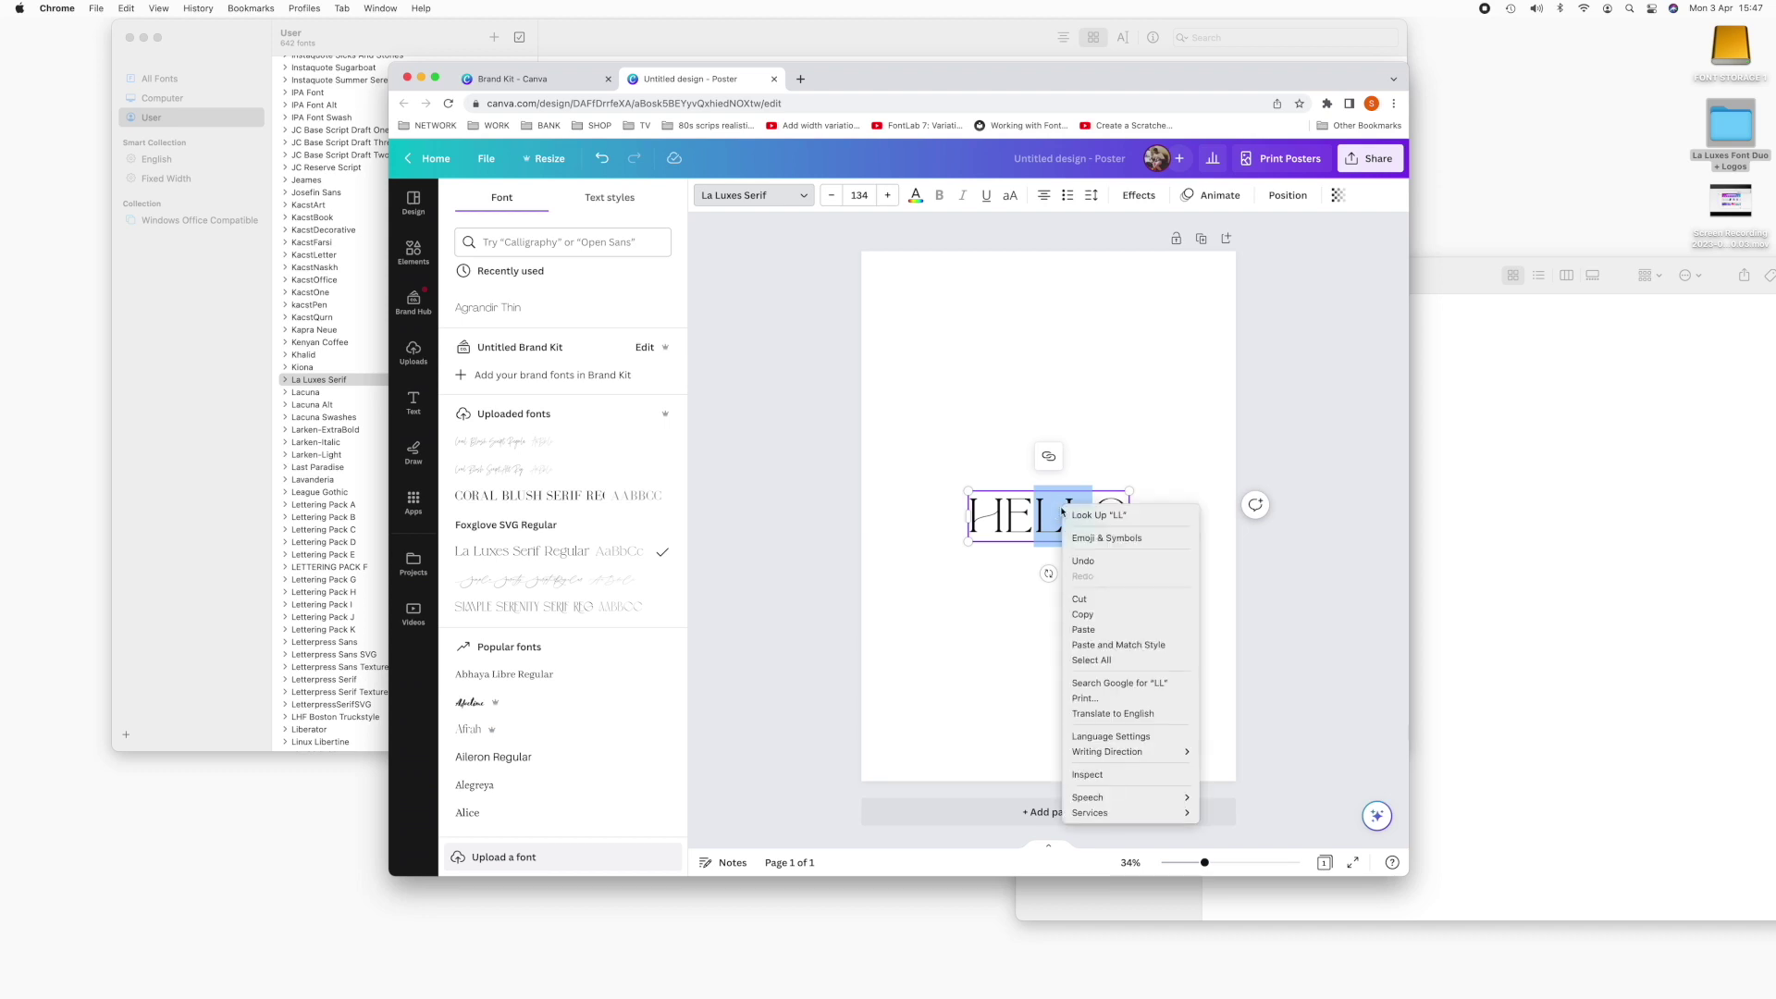
{"action": "left_click", "coordinate": [1152, 628]}
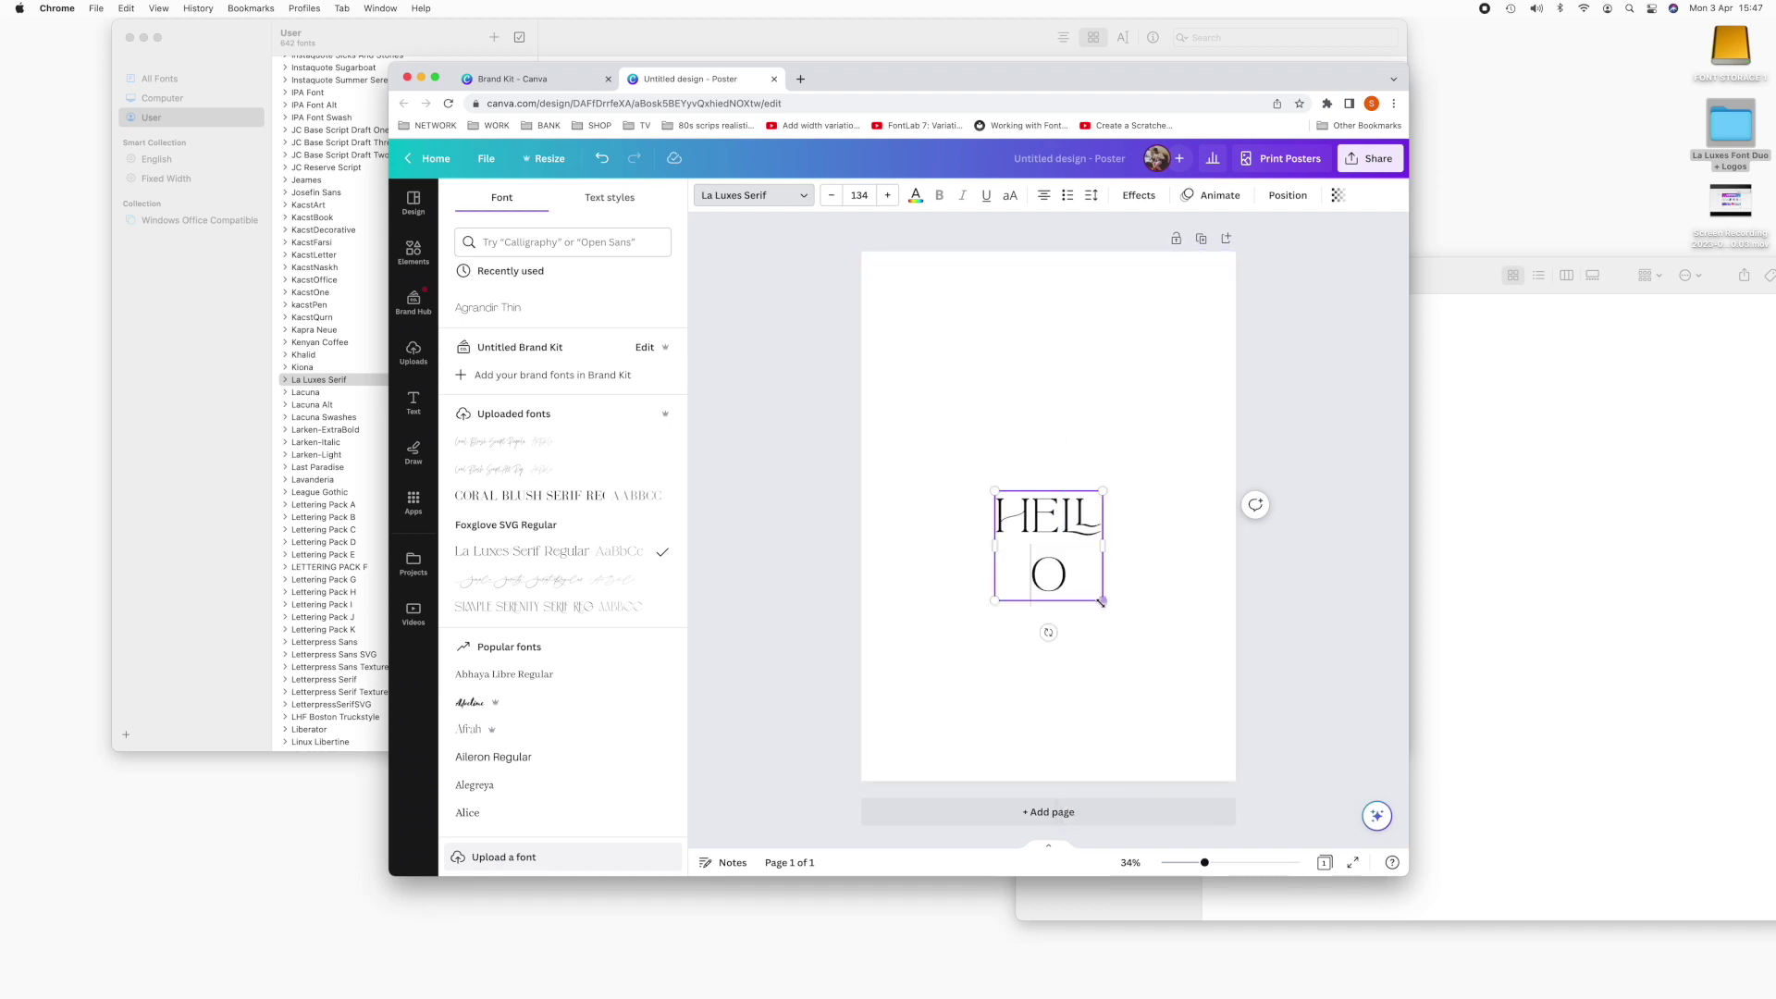
Scale HELLO to size 170 and widen its box so it fits on one line.
{"action": "left_click_drag", "start_coordinate": [1103, 601], "coordinate": [1131, 630]}
{"action": "left_click_drag", "start_coordinate": [1134, 564], "coordinate": [1210, 561]}
{"action": "left_click_drag", "start_coordinate": [994, 560], "coordinate": [879, 561]}
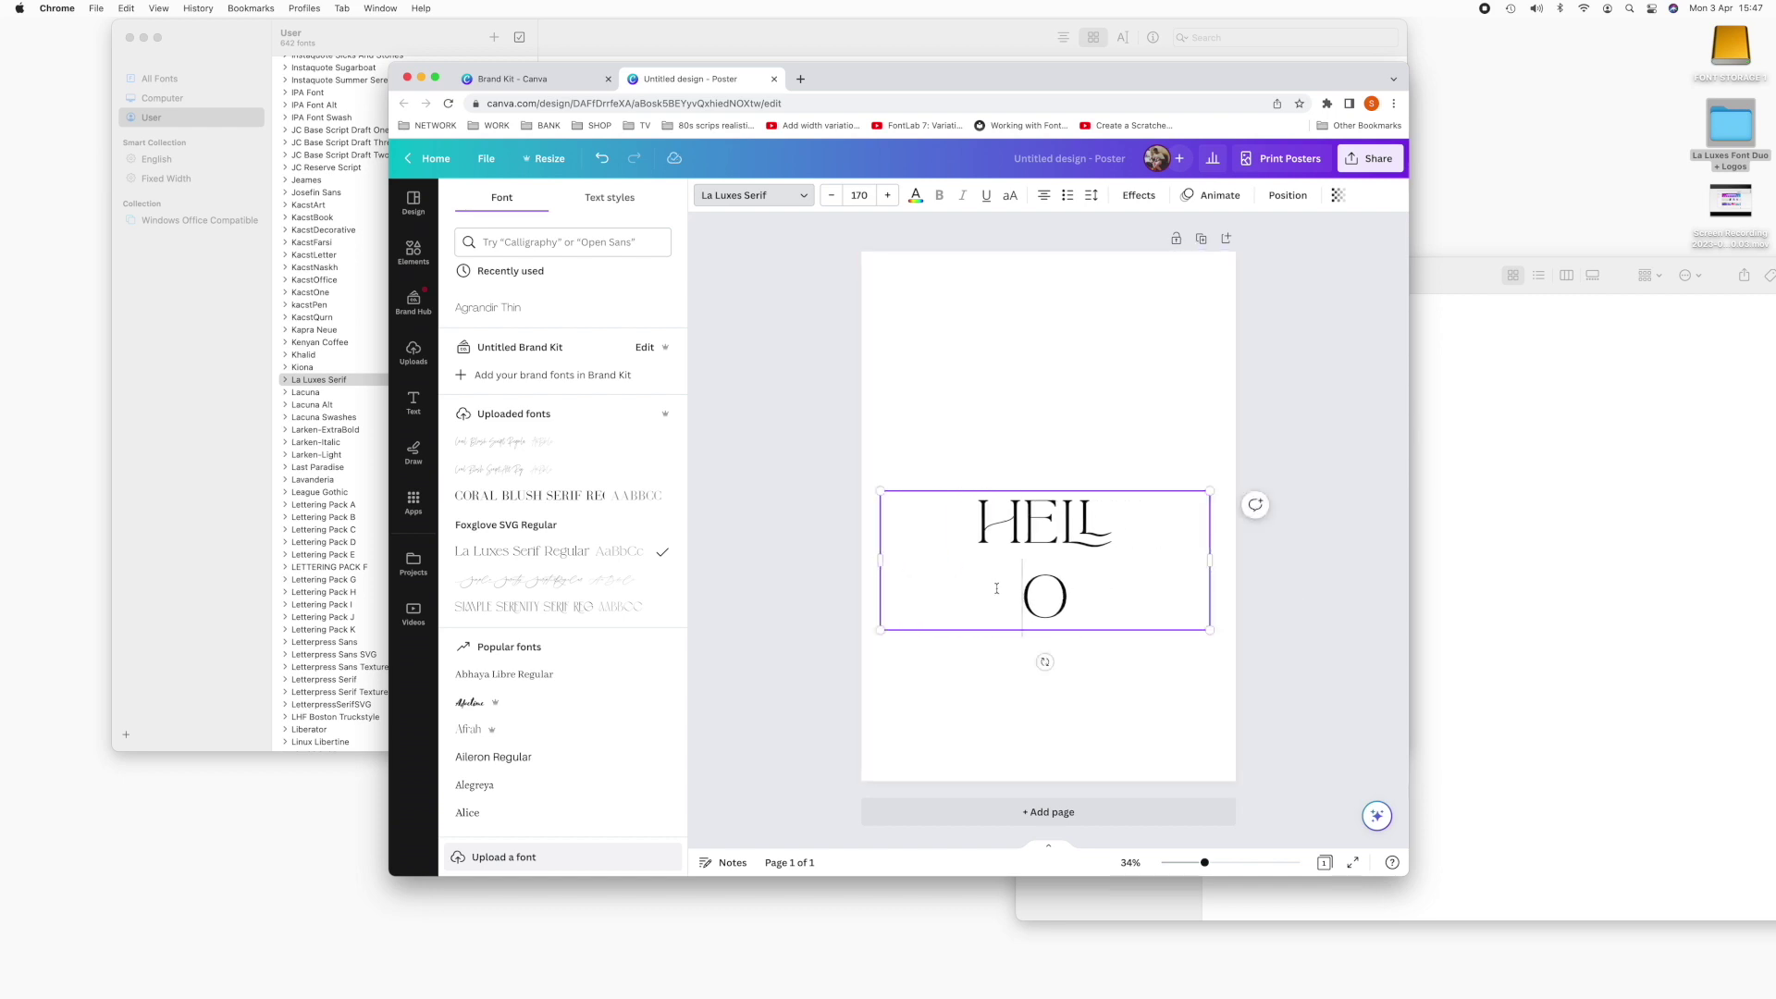
{"action": "left_click", "coordinate": [1086, 400]}
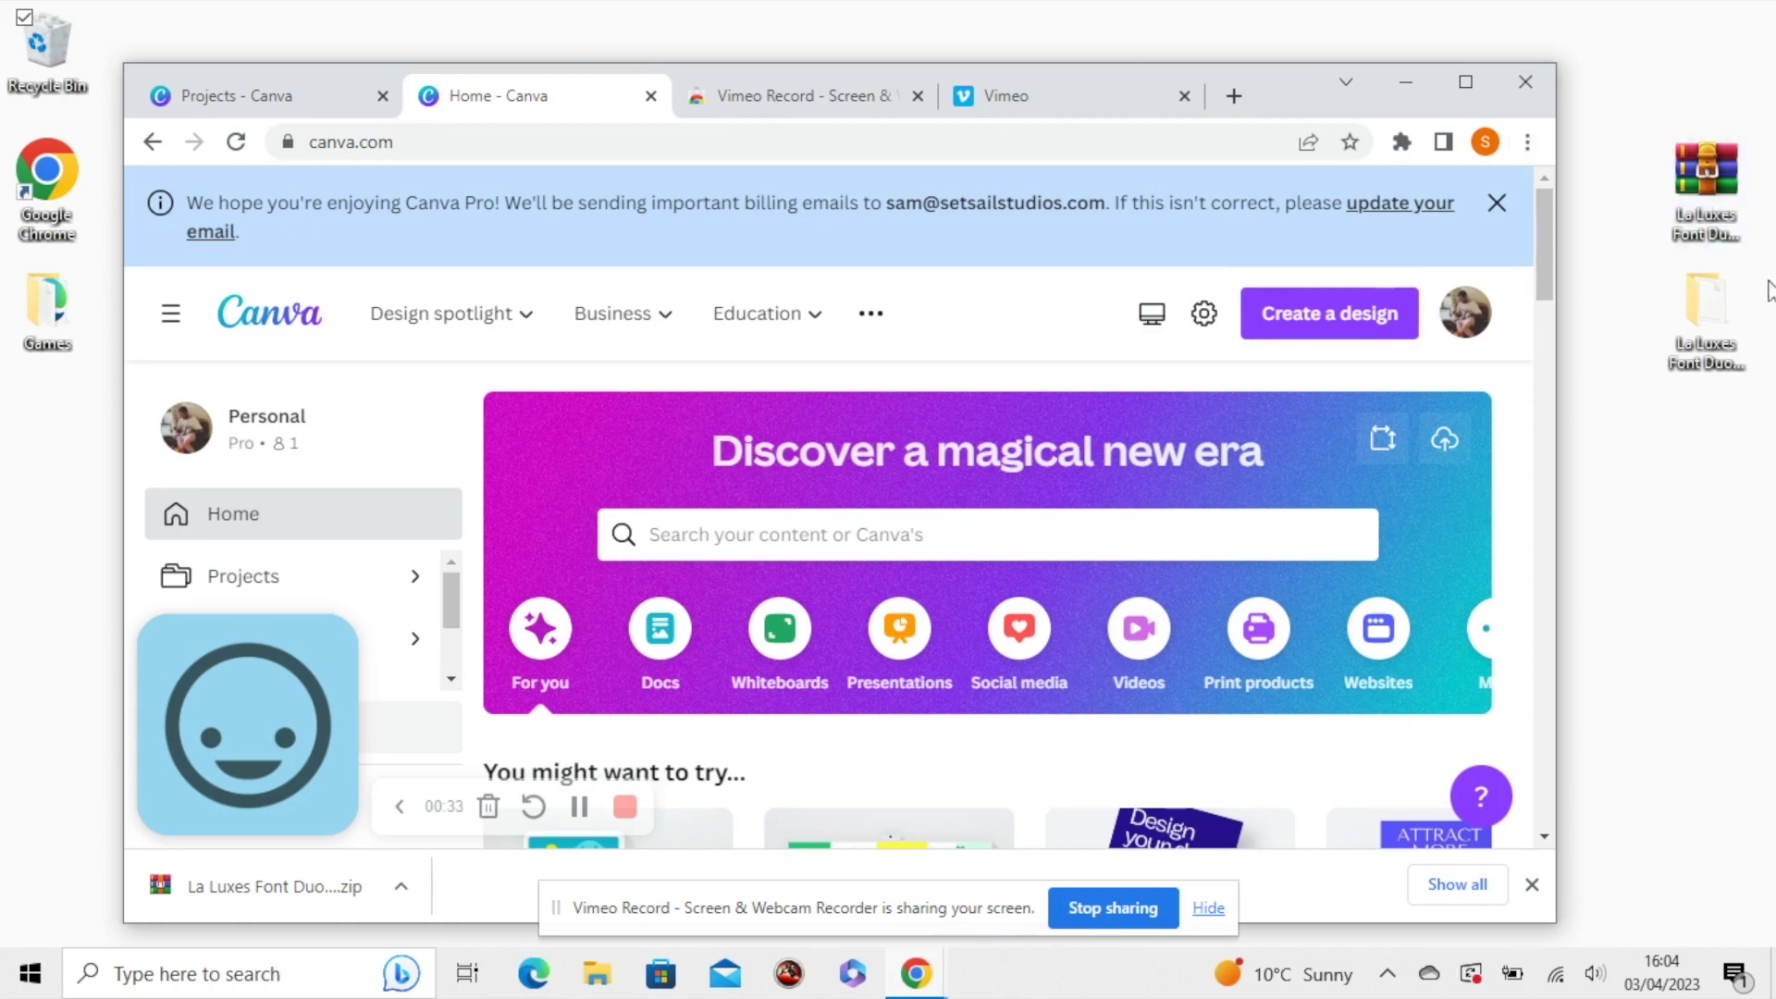
Install La Luxes Serif from the OTF folder, then bring Canva back full screen.
{"action": "double_click", "coordinate": [1712, 294]}
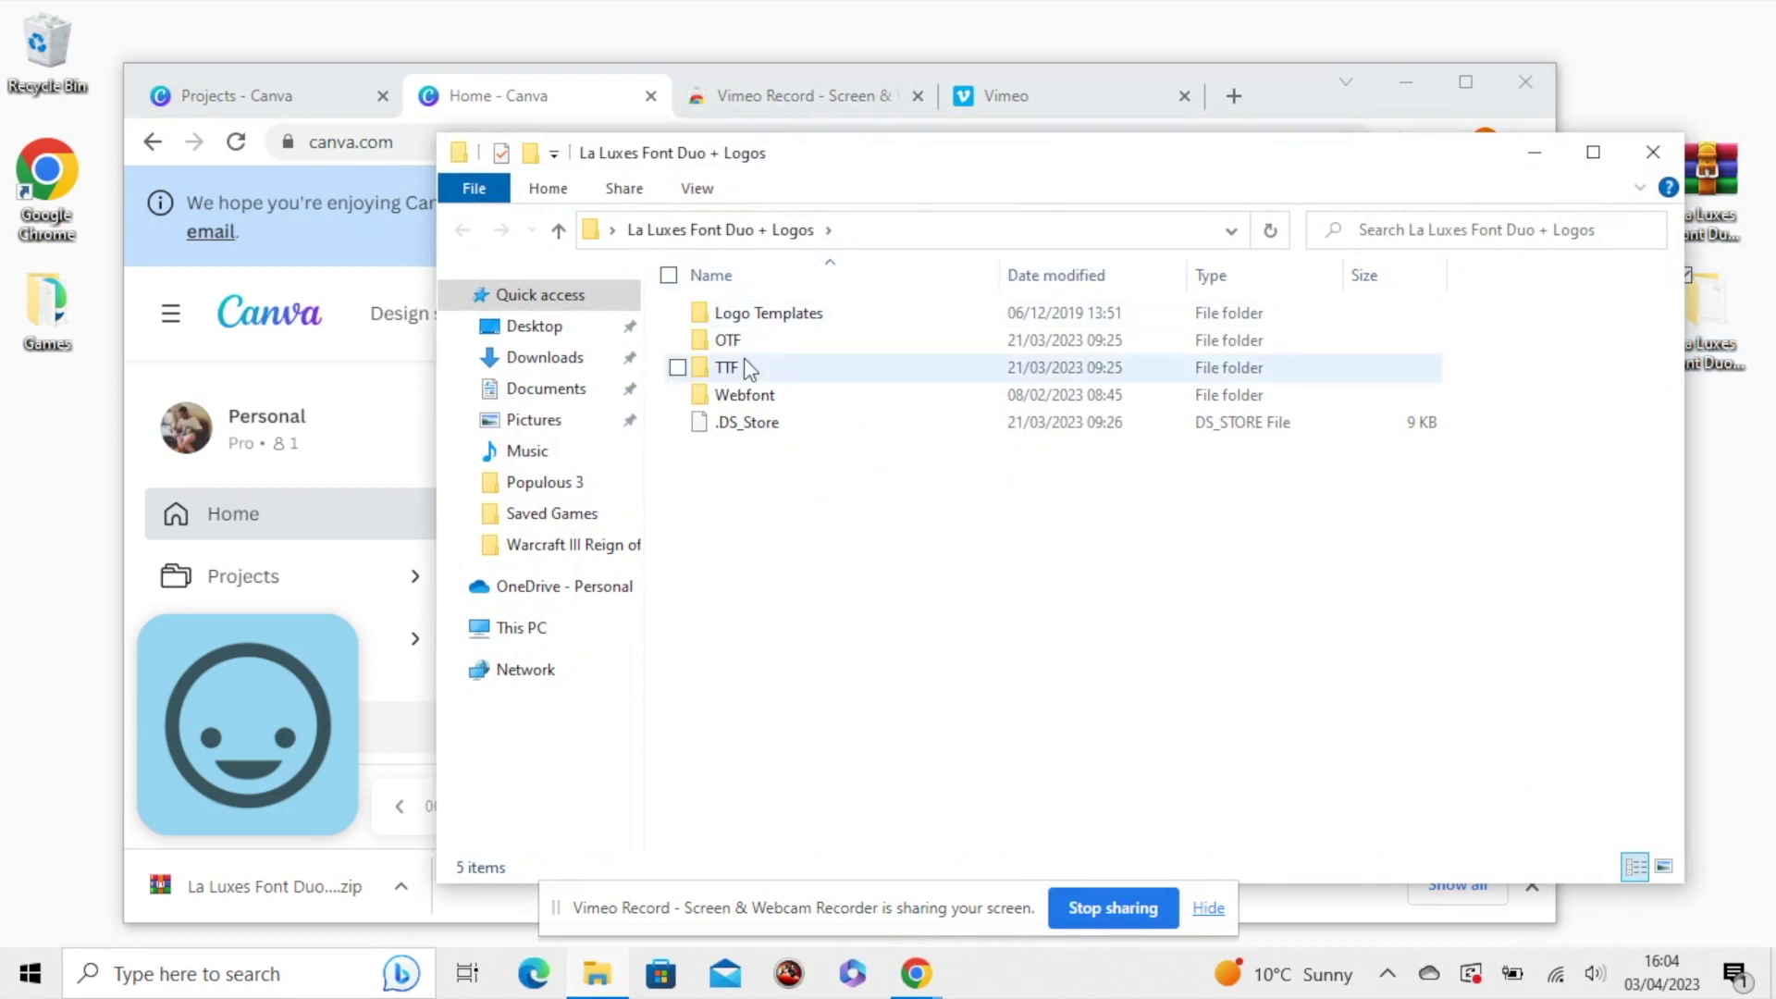
{"action": "double_click", "coordinate": [793, 349]}
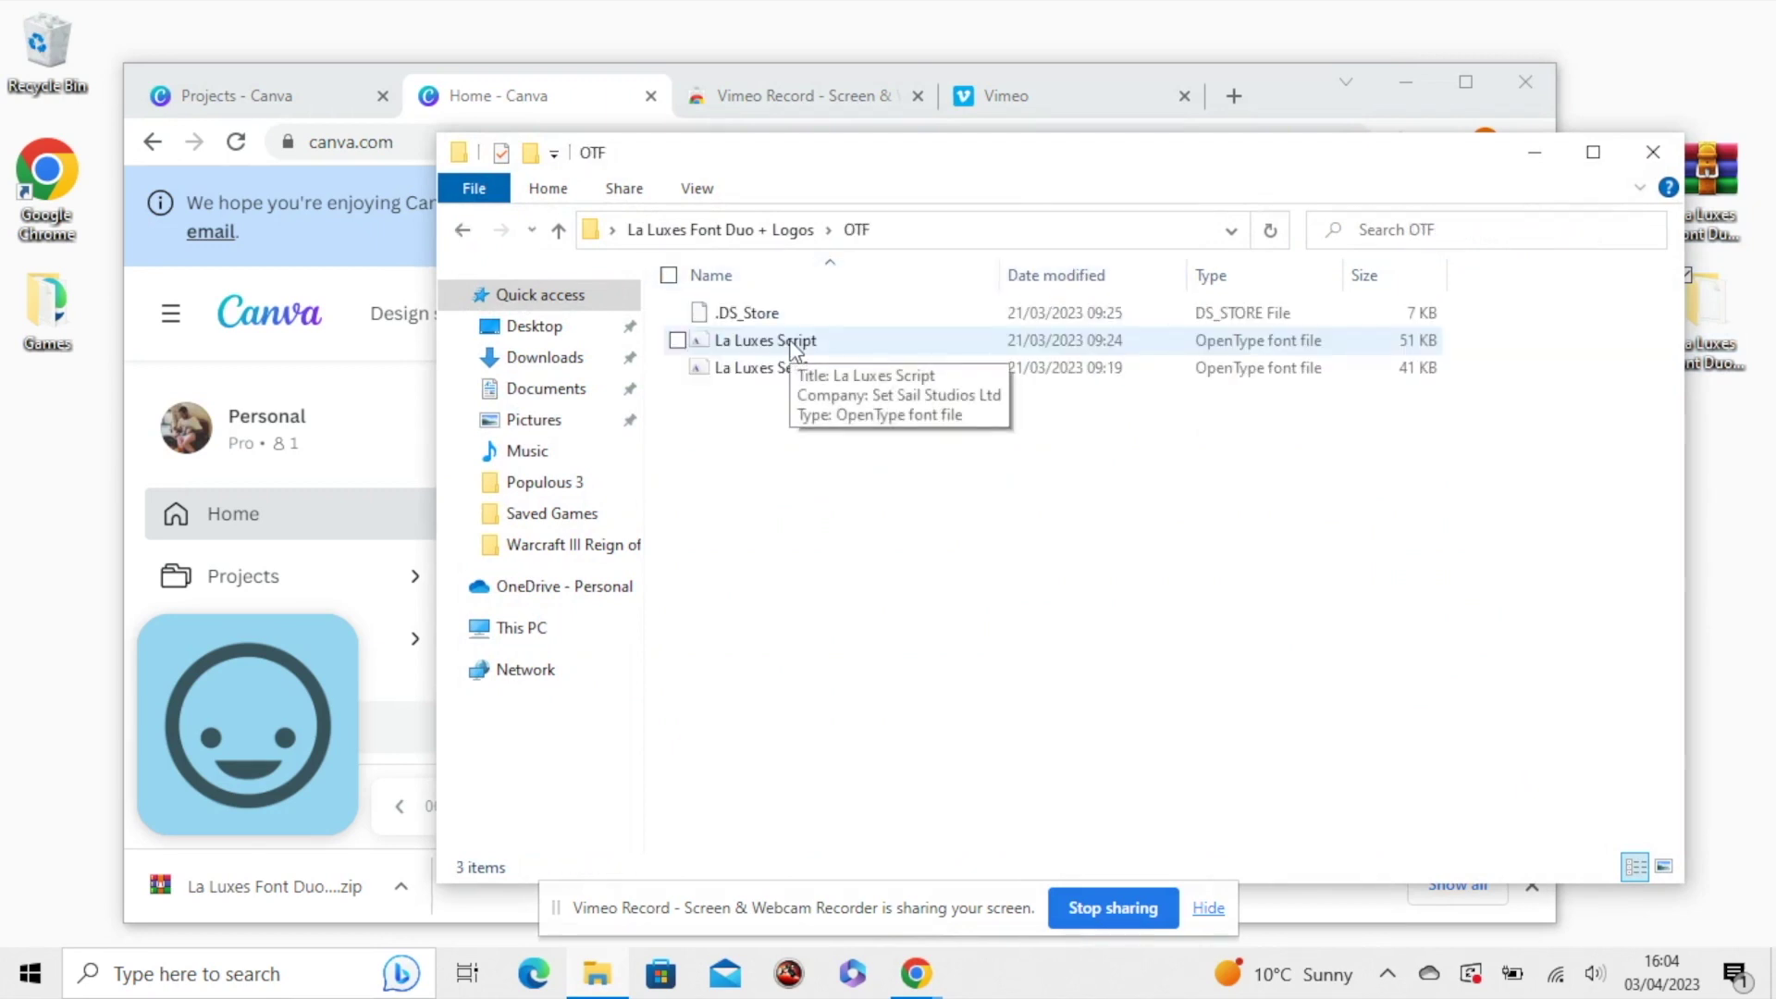
{"action": "left_click", "coordinate": [801, 370]}
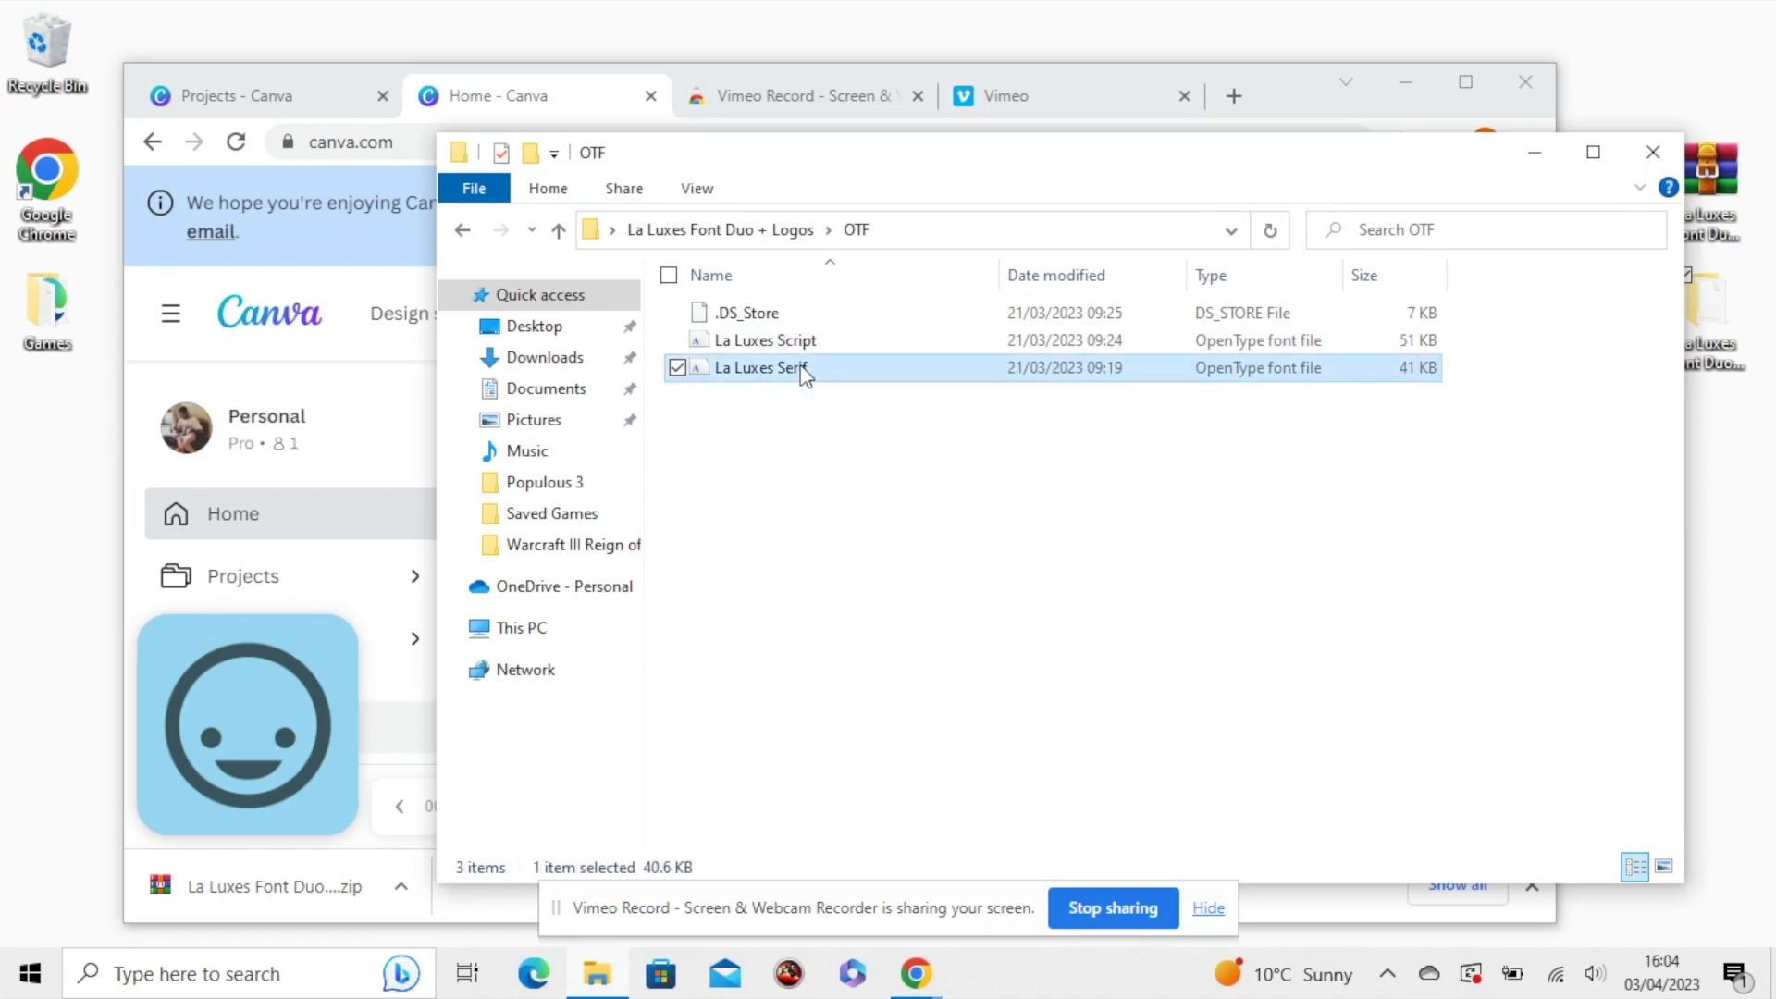
{"action": "double_click", "coordinate": [801, 370]}
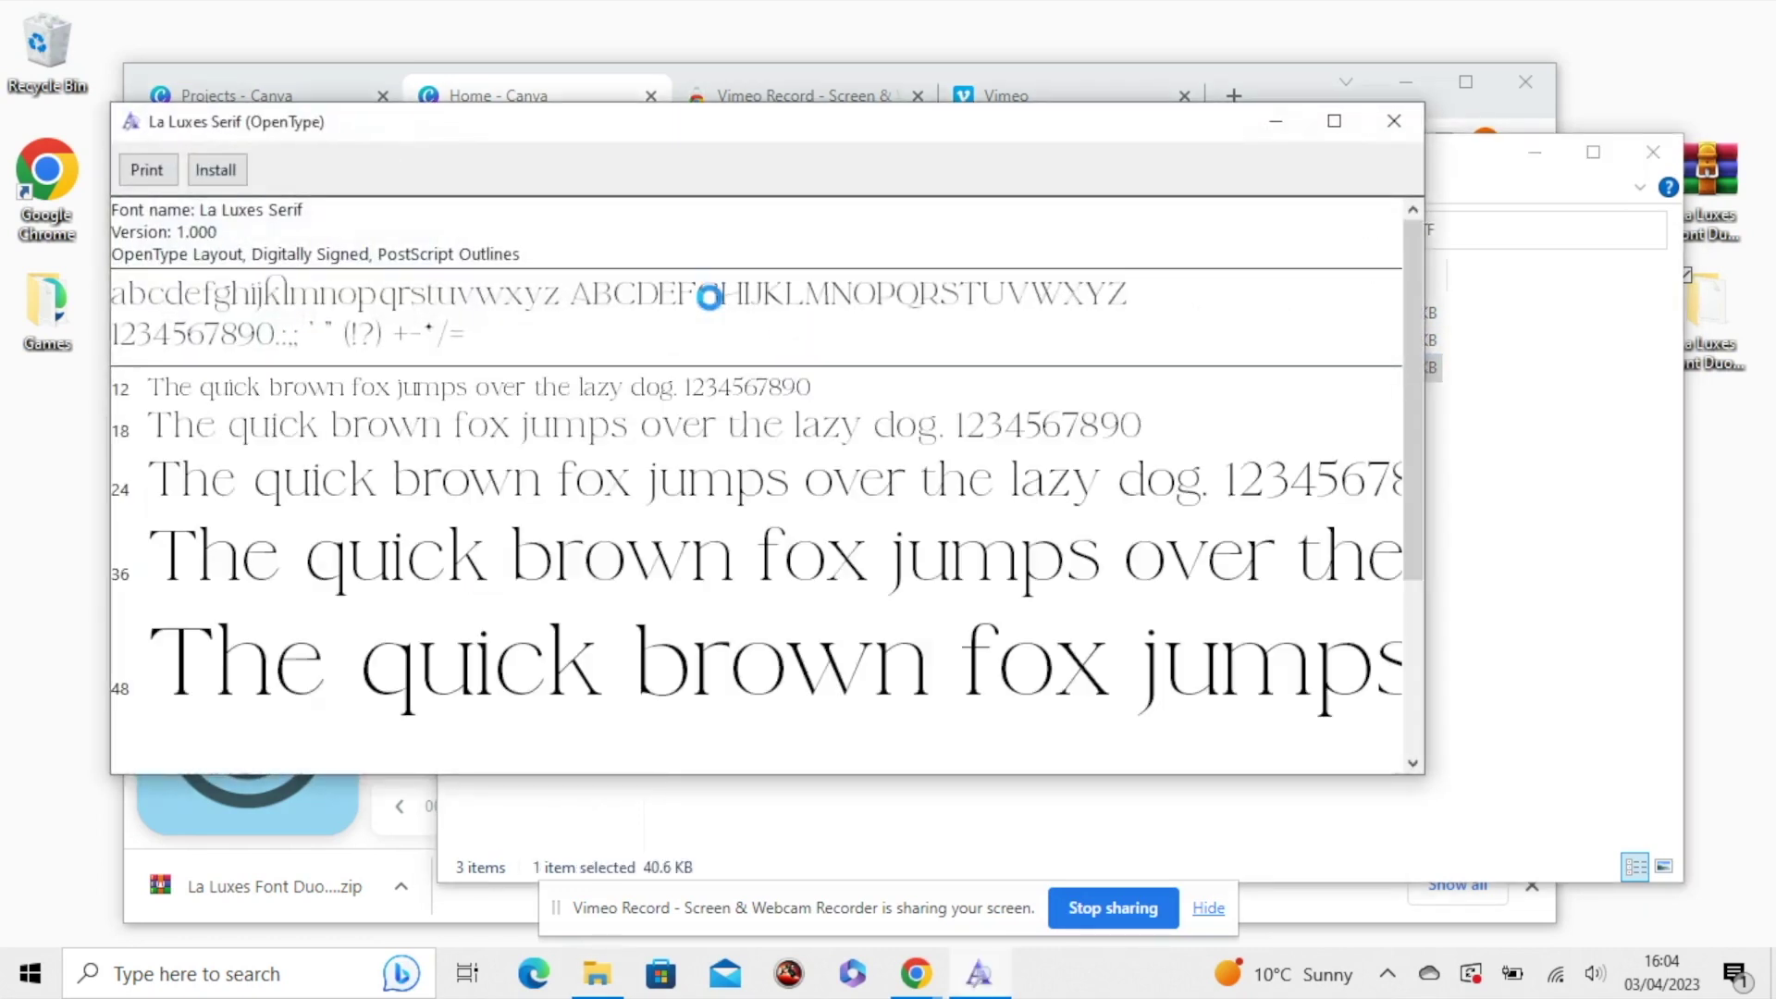
{"action": "left_click", "coordinate": [238, 176]}
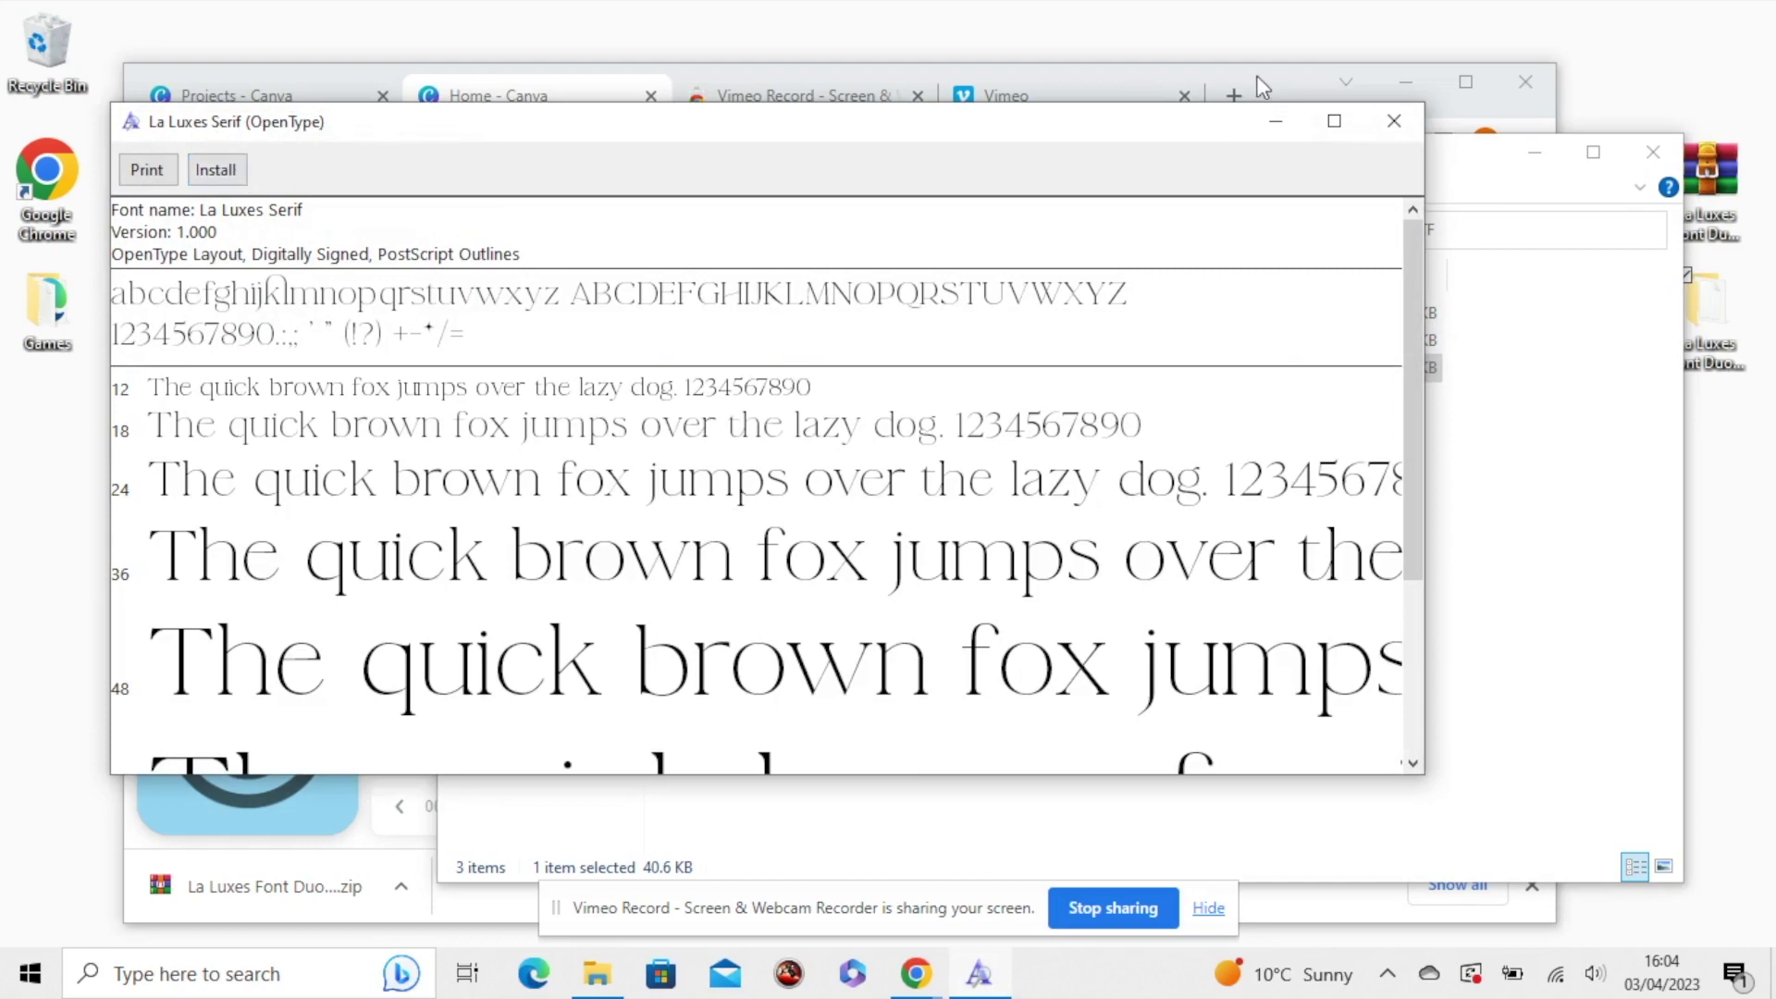
{"action": "left_click", "coordinate": [1394, 121]}
{"action": "left_click", "coordinate": [1252, 74]}
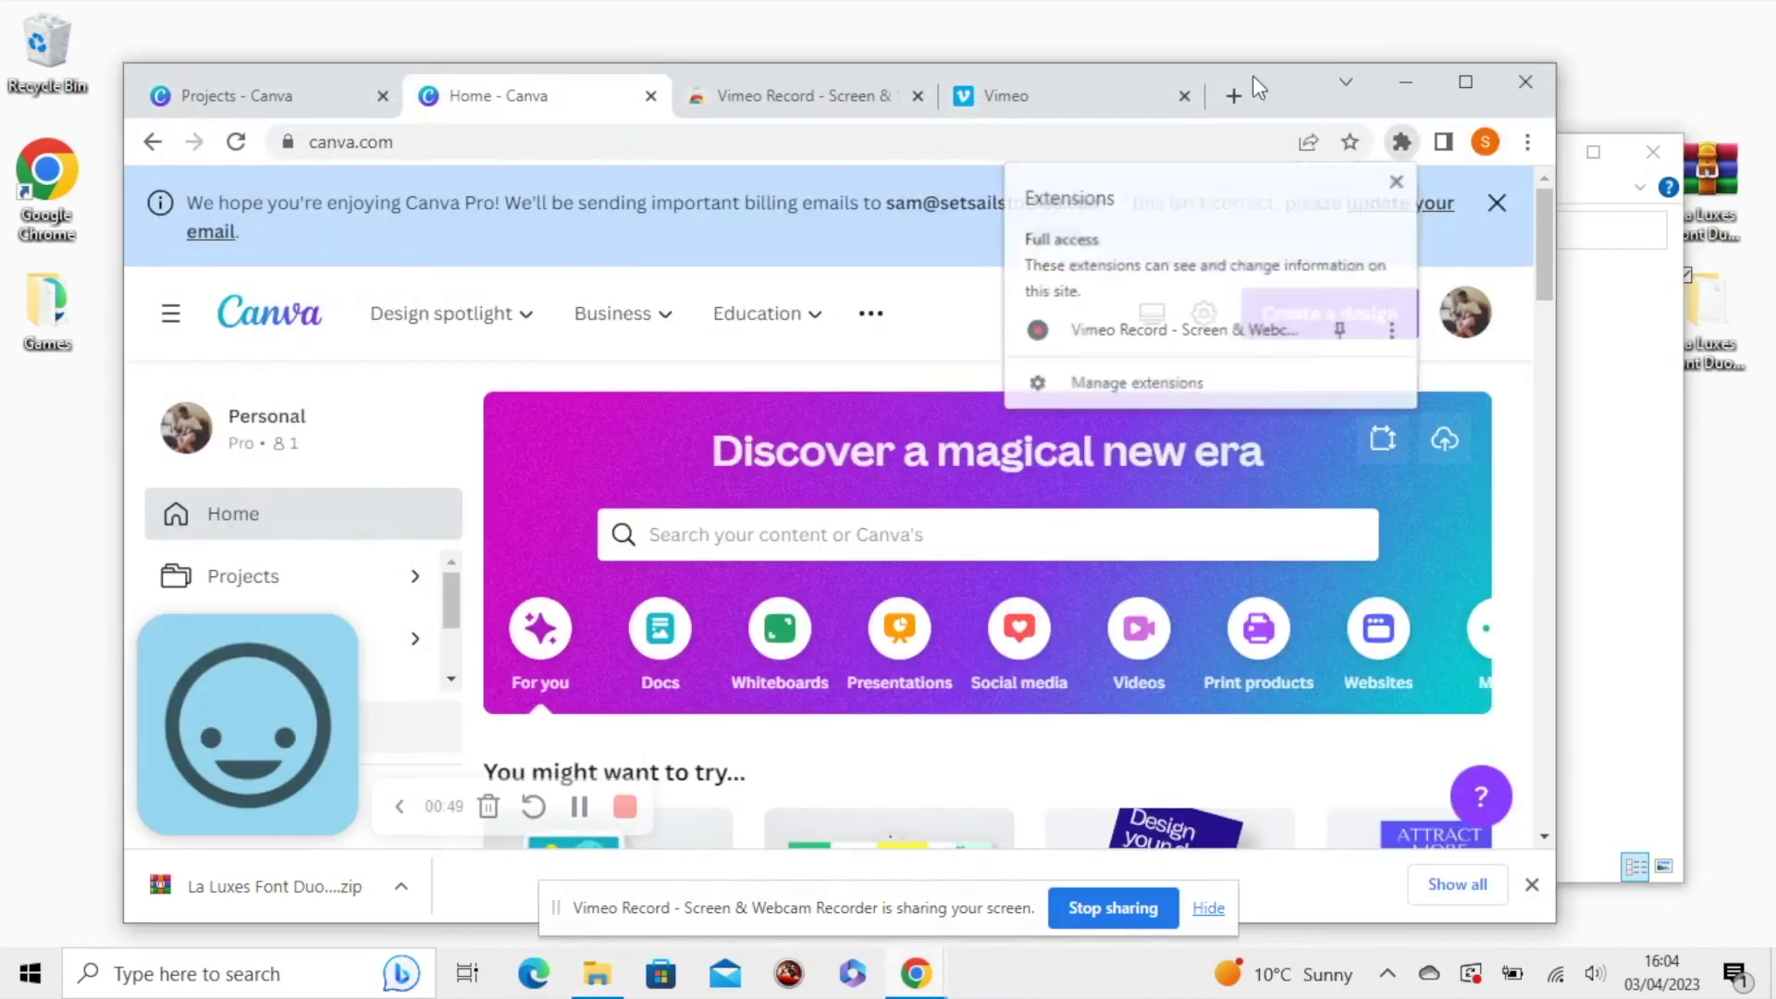
{"action": "double_click", "coordinate": [1253, 75]}
Restore the browser window to its smaller size and scroll the Canva home page.
{"action": "left_click", "coordinate": [1687, 20]}
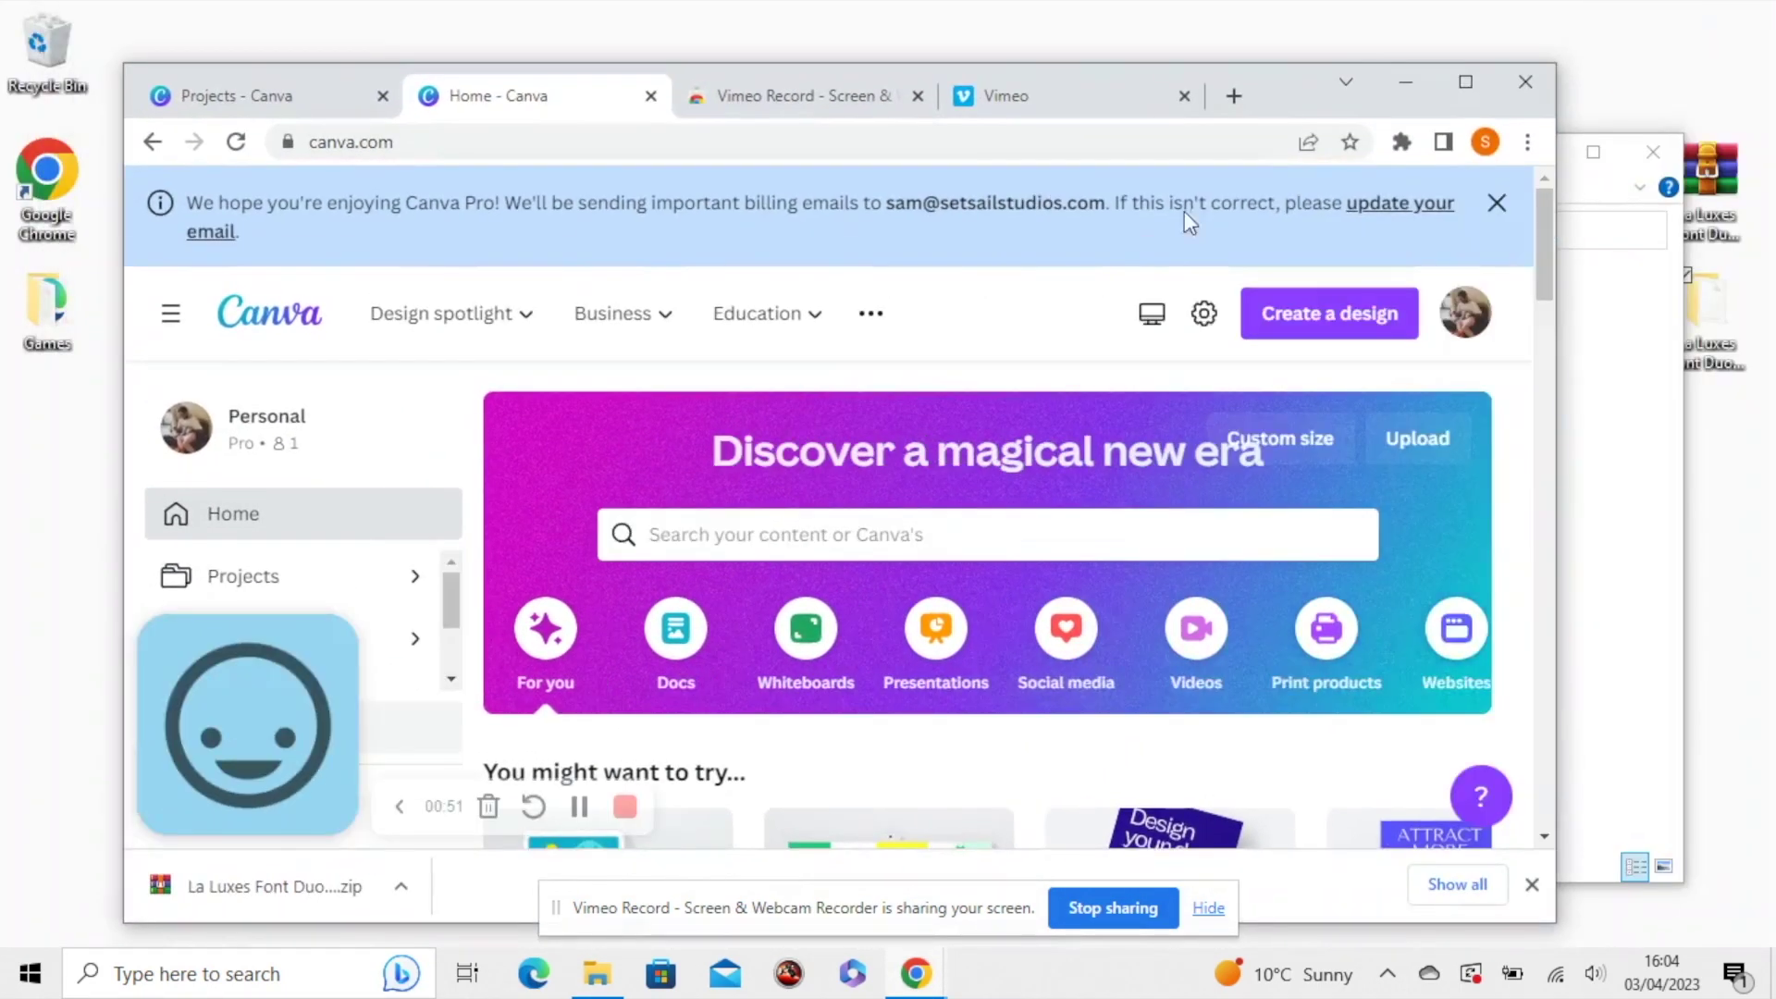
{"action": "scroll", "coordinate": [675, 453], "scroll_direction": "down", "scroll_amount": 1}
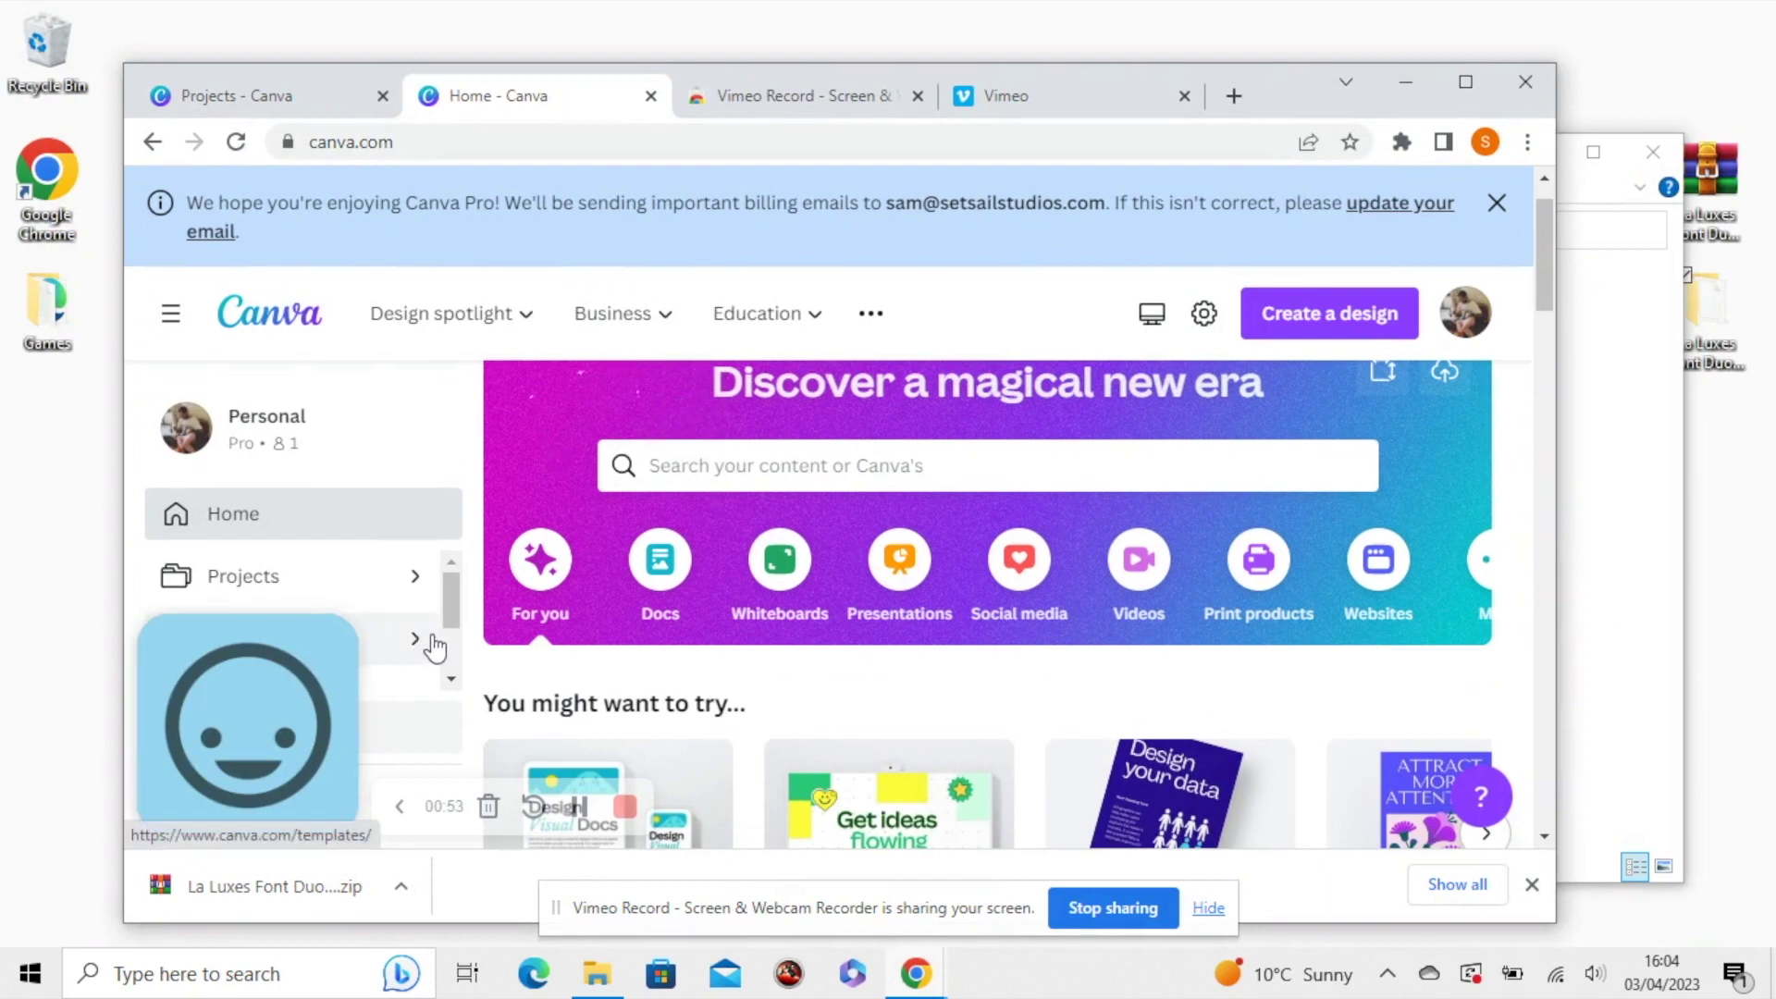
{"action": "mouse_move", "coordinate": [405, 283]}
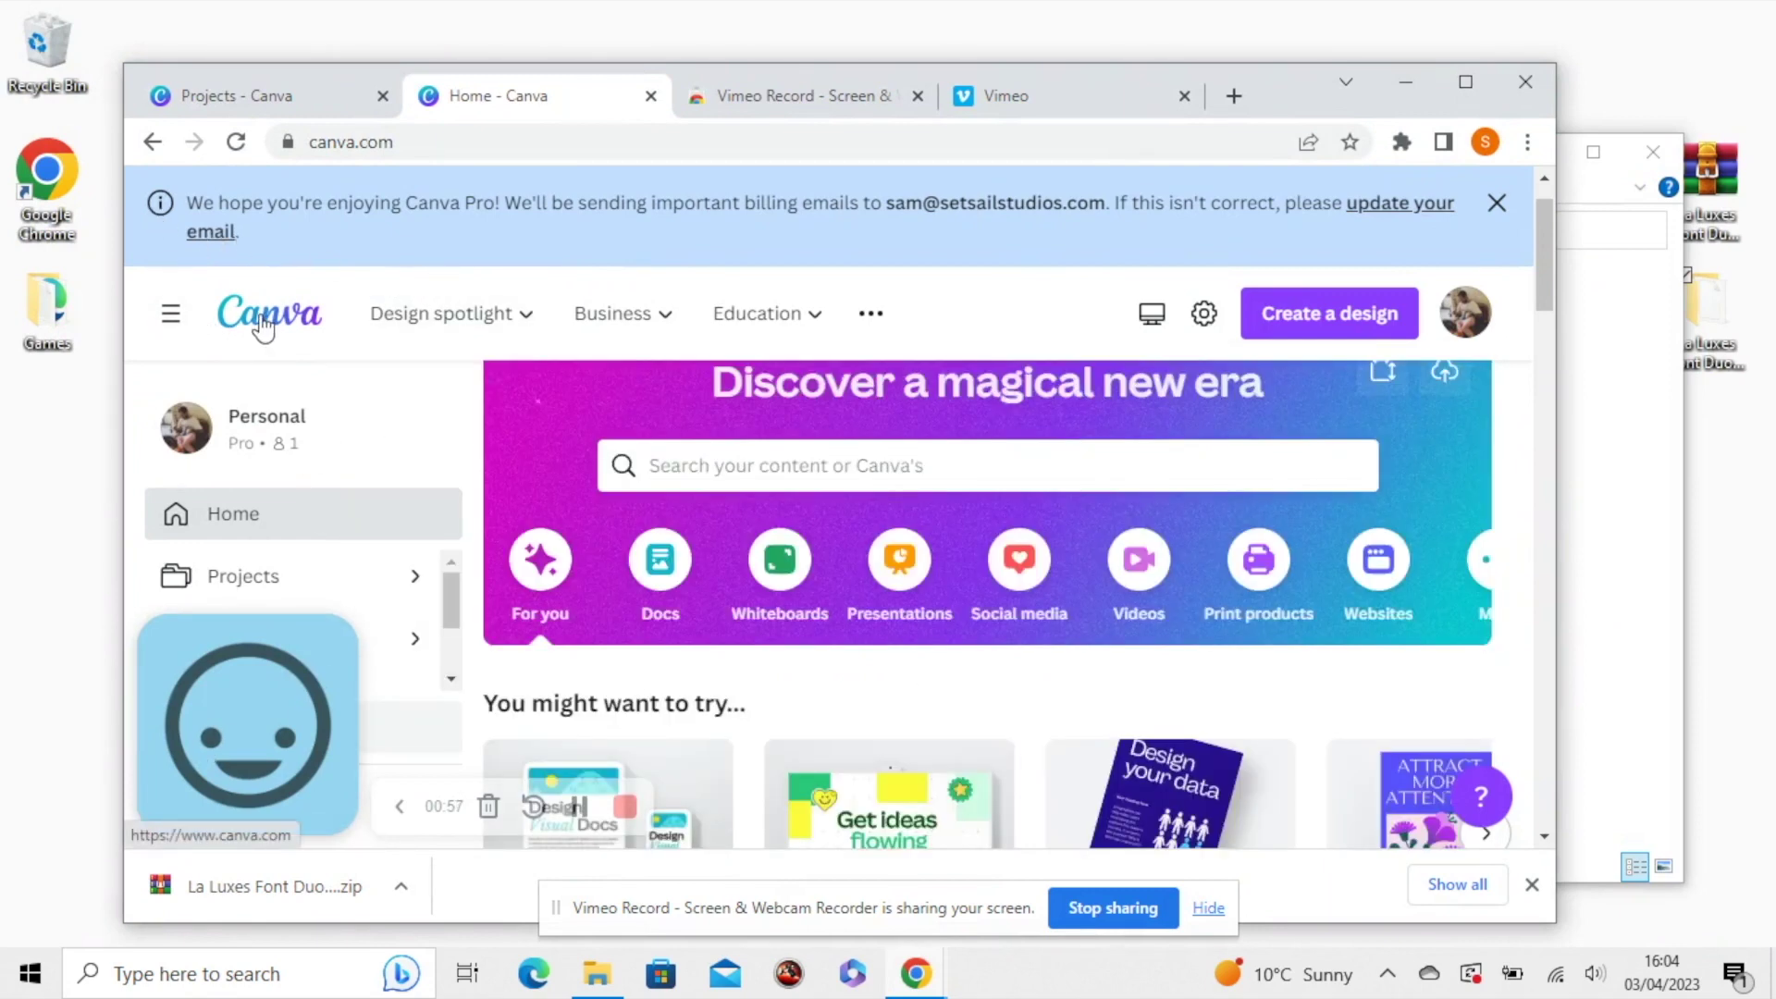
{"action": "scroll", "coordinate": [753, 682], "scroll_direction": "down", "scroll_amount": 5}
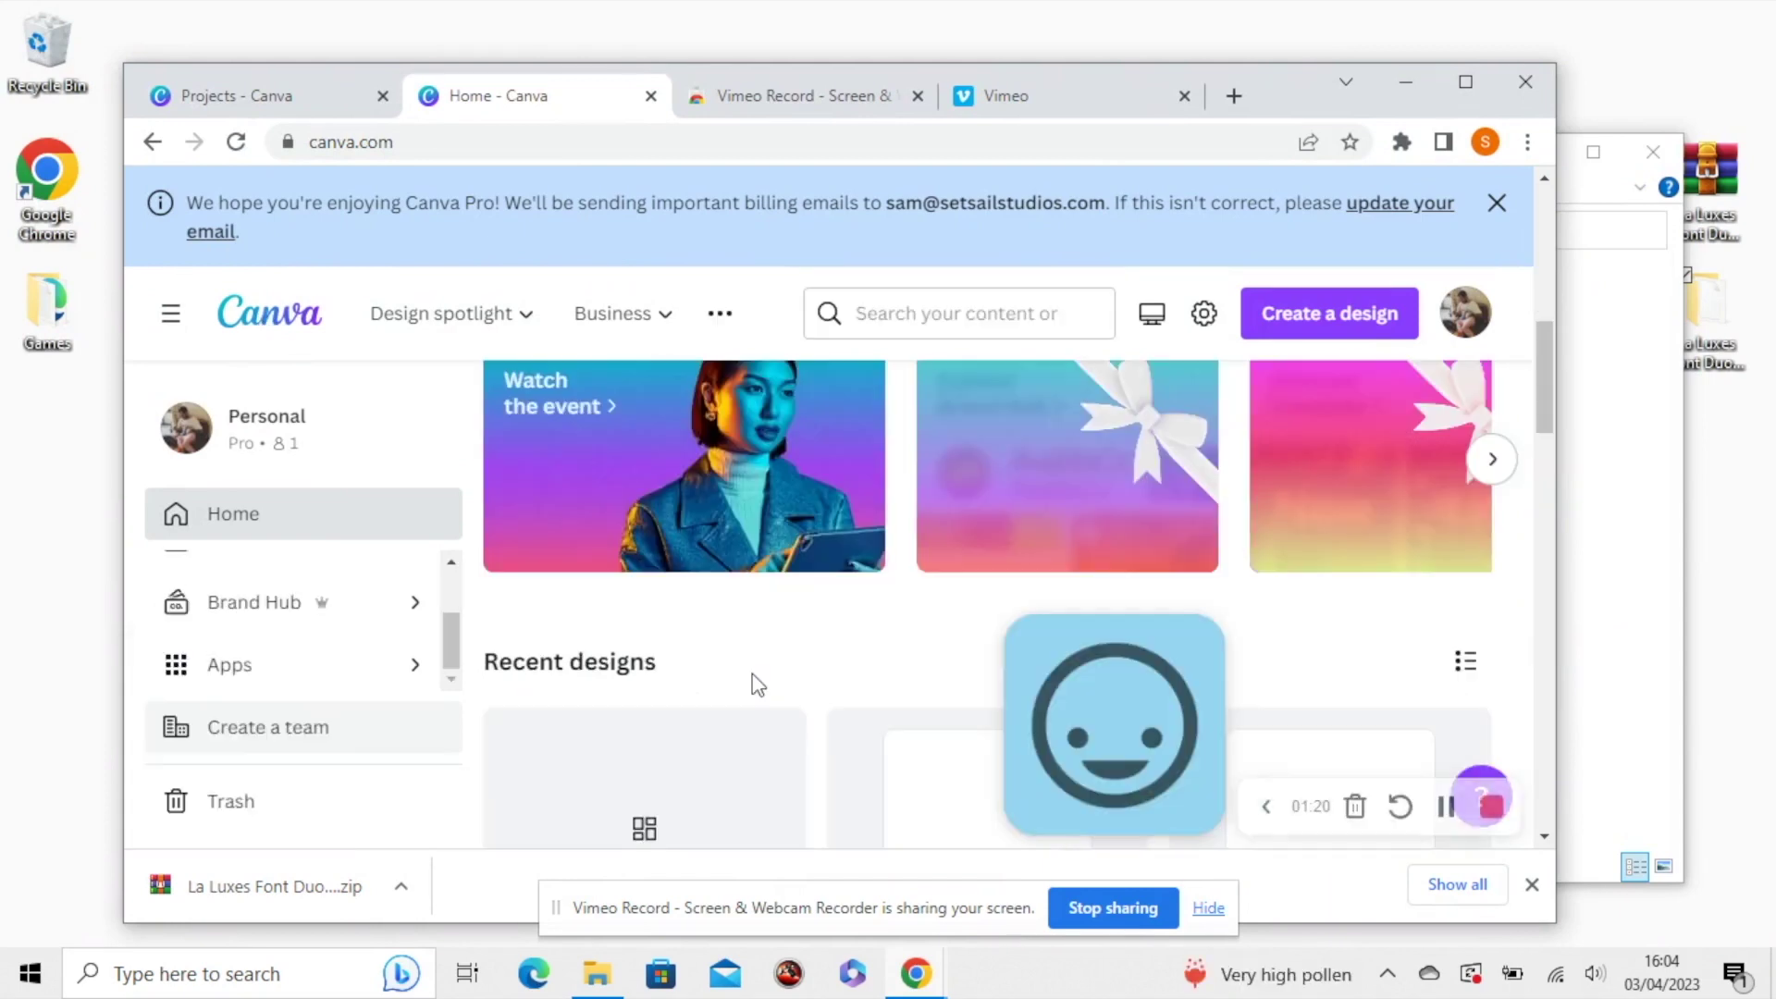
Open Untitled Brand Kit from Brand Hub and scroll down to its Fonts section.
{"action": "left_click", "coordinate": [252, 607]}
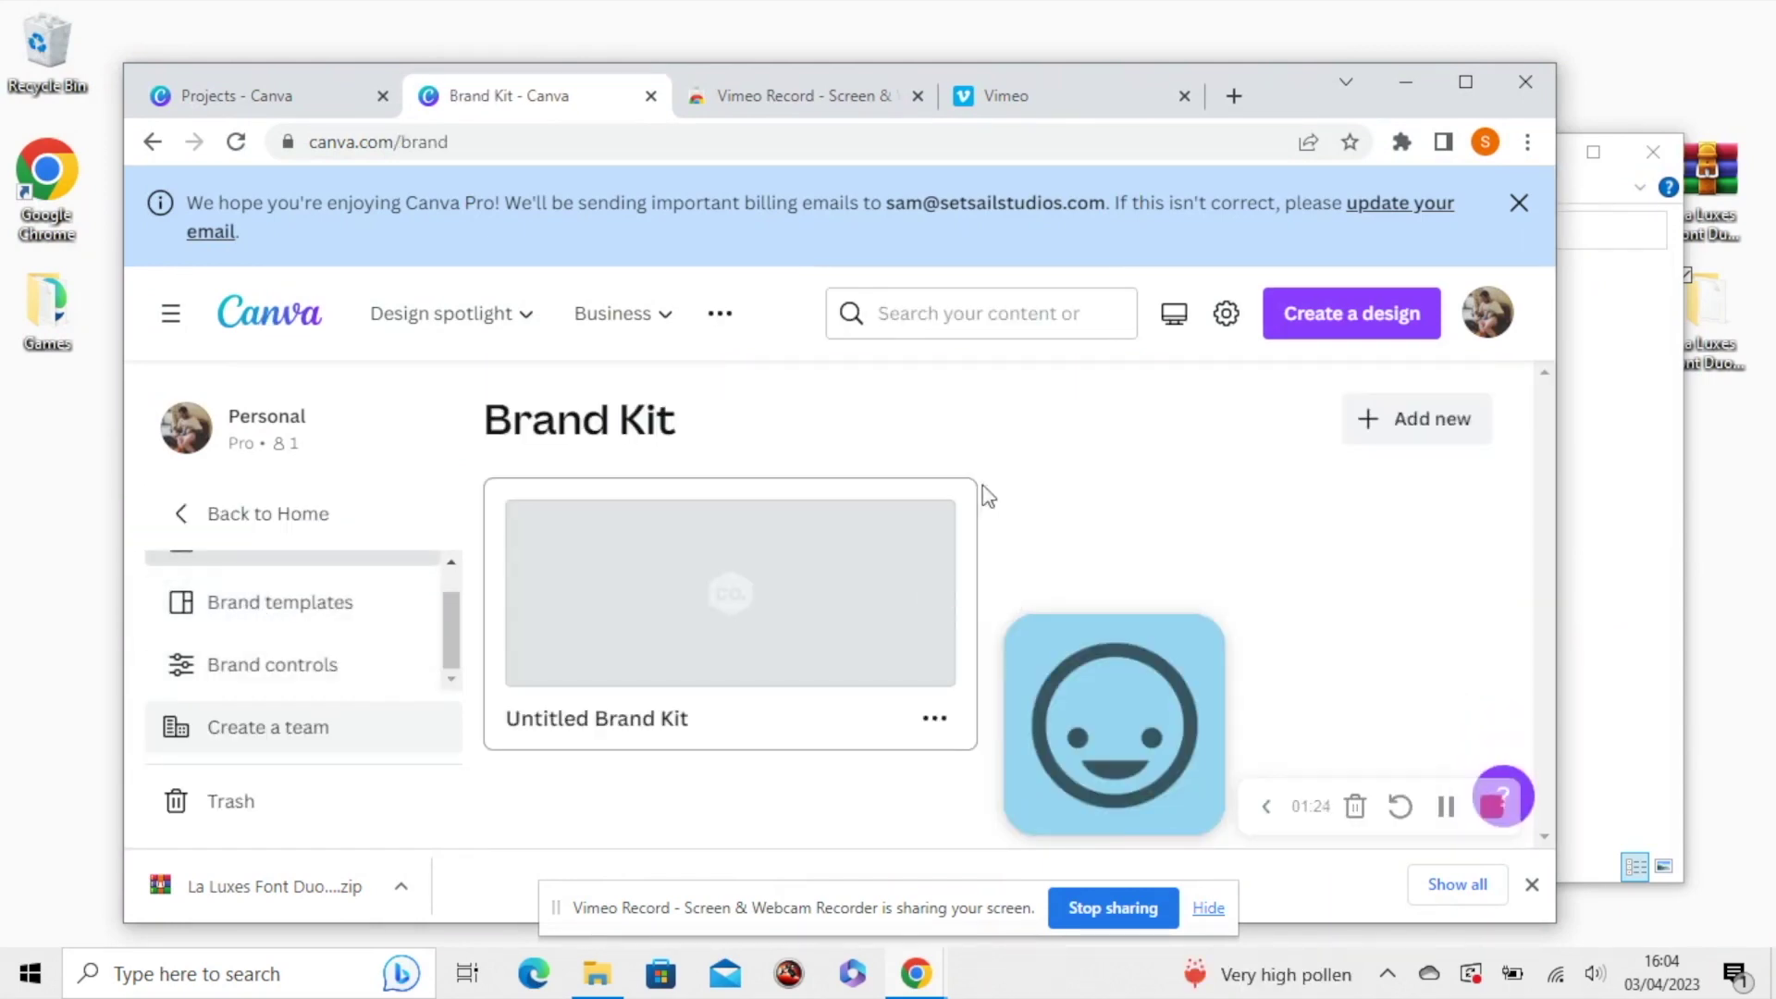
{"action": "left_click", "coordinate": [781, 590]}
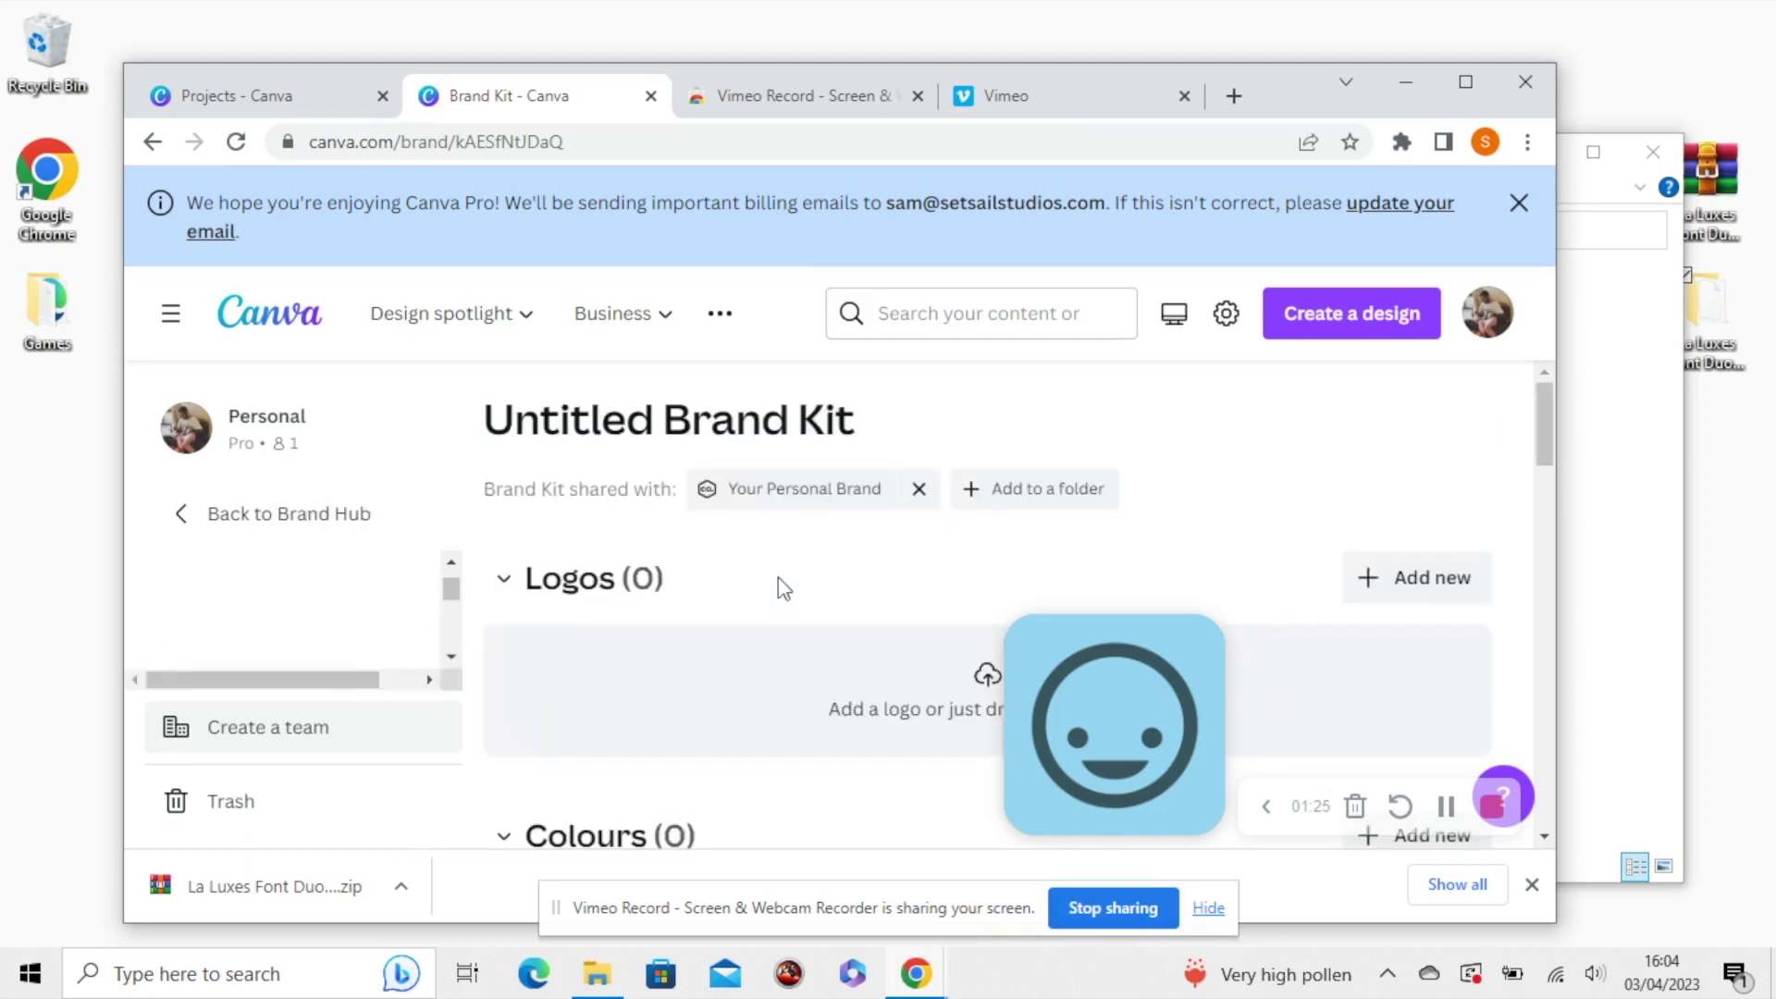
{"action": "scroll", "coordinate": [790, 626], "scroll_direction": "down", "scroll_amount": 2}
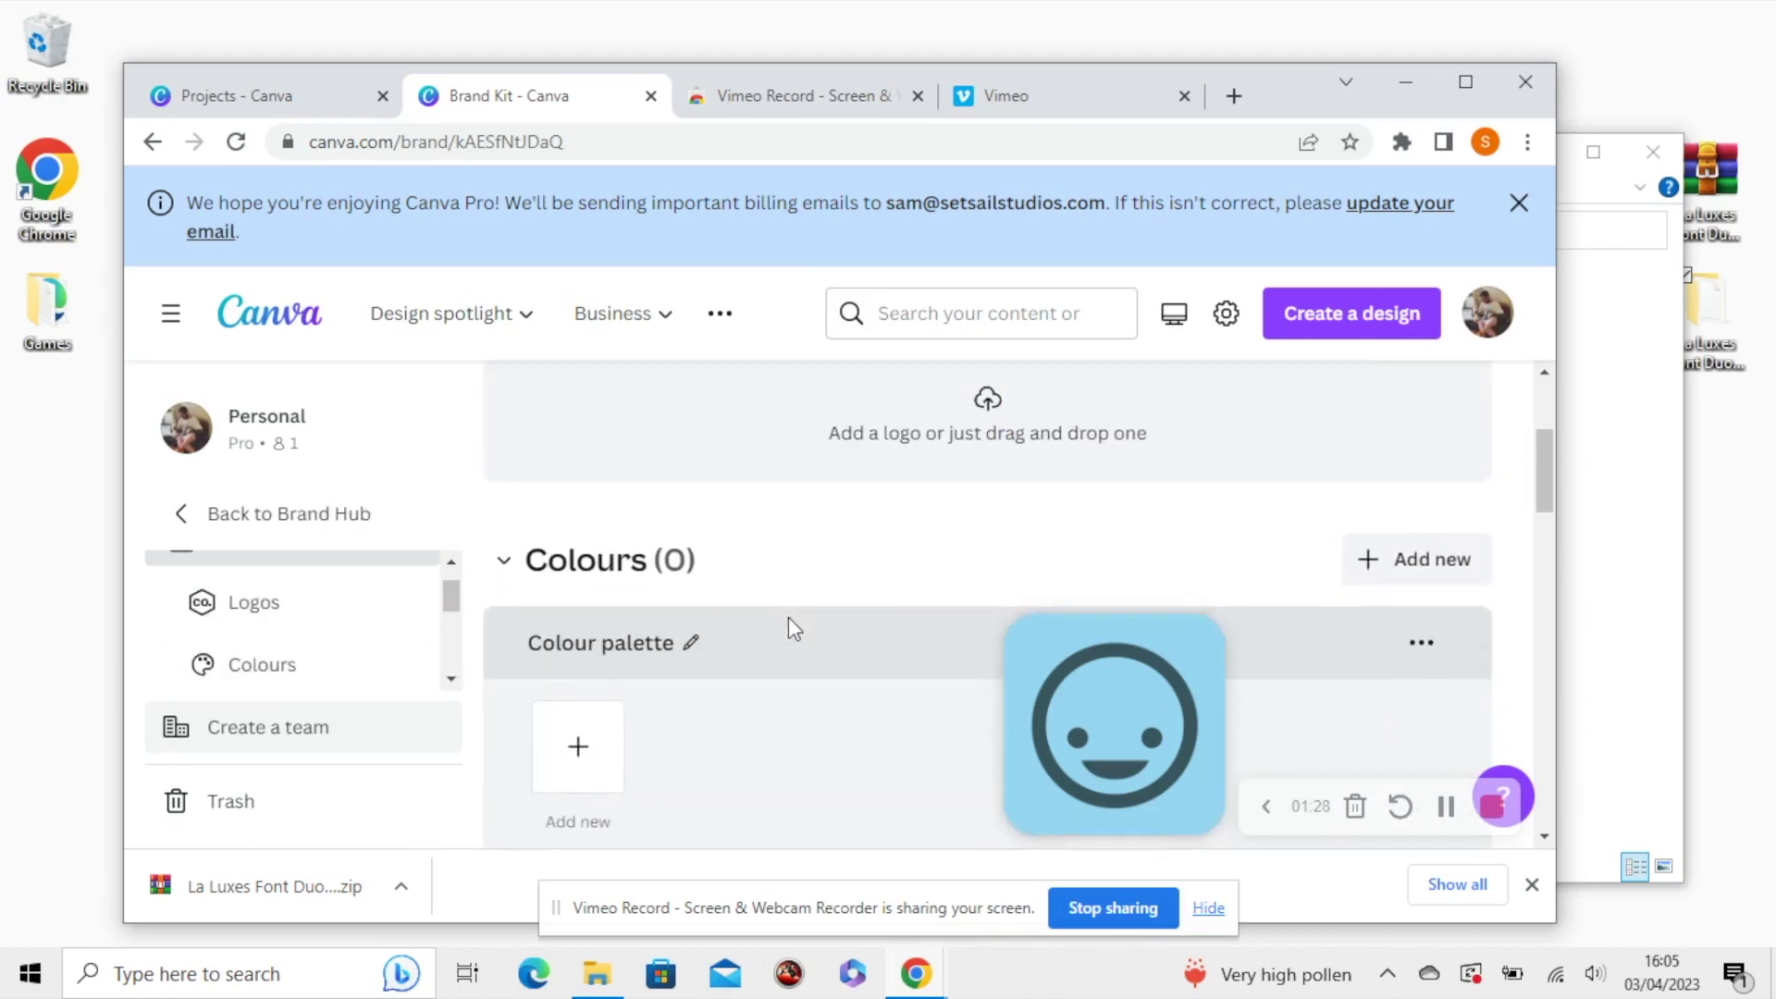
{"action": "scroll", "coordinate": [788, 629], "scroll_direction": "down", "scroll_amount": 5}
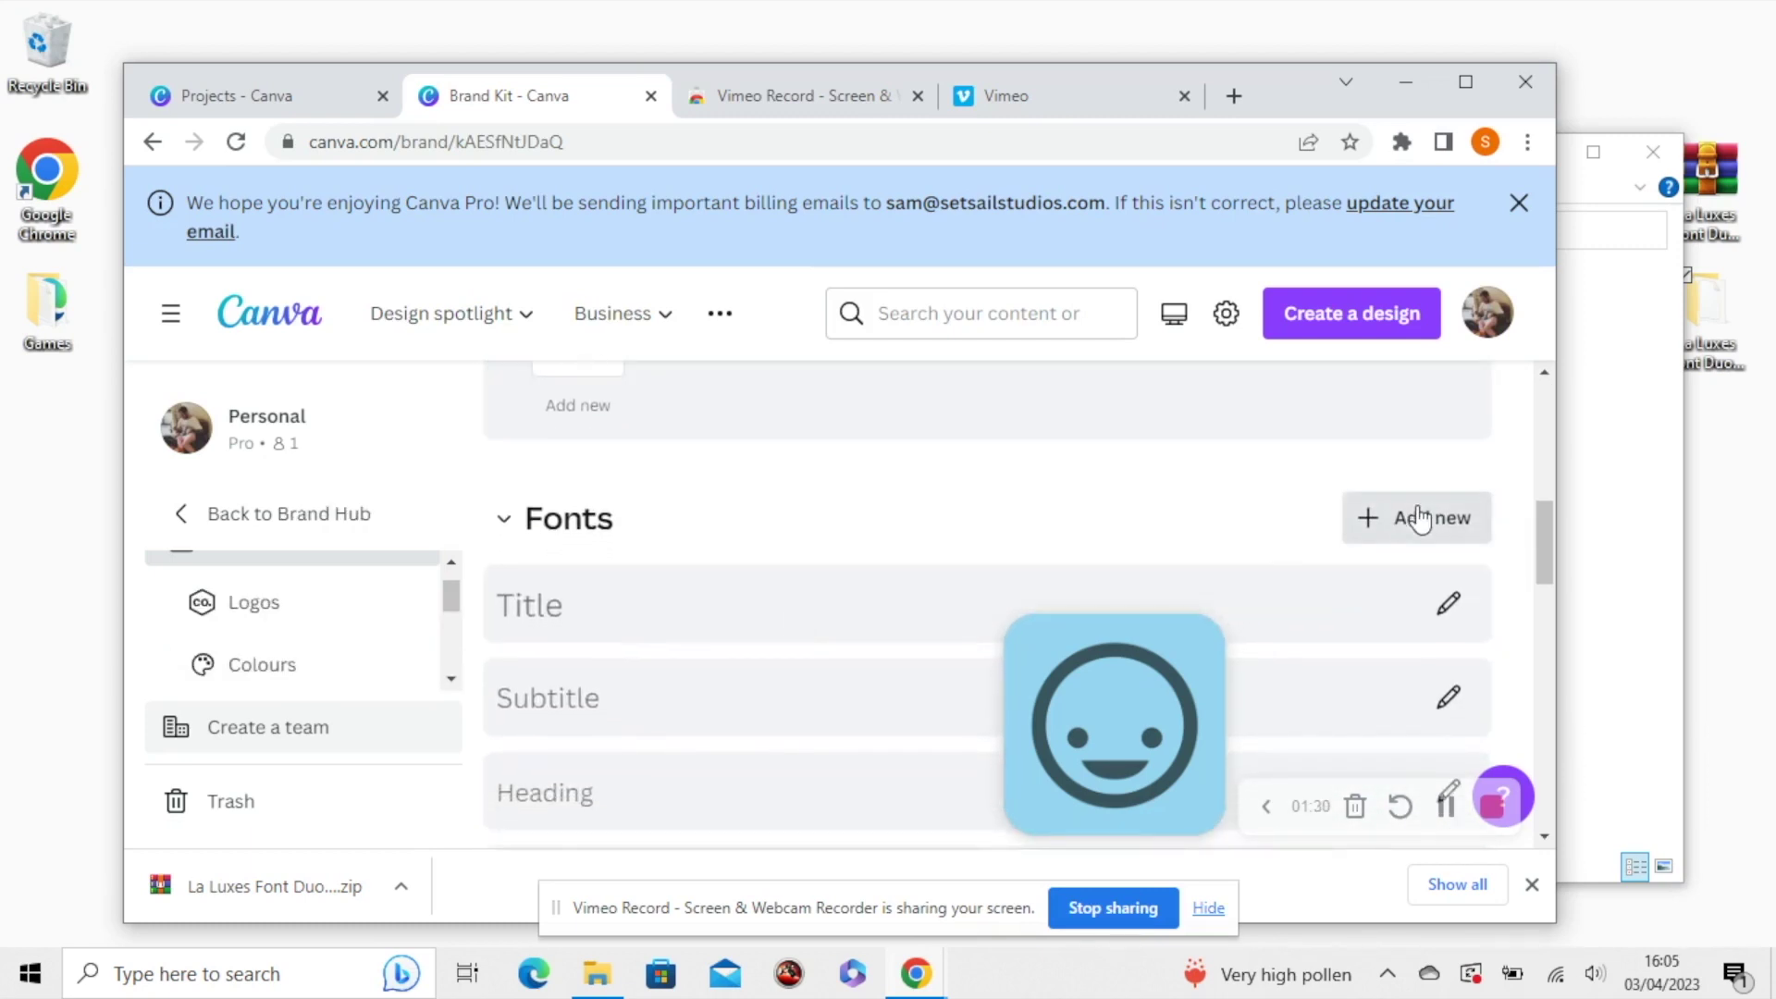
{"action": "left_click", "coordinate": [1591, 480]}
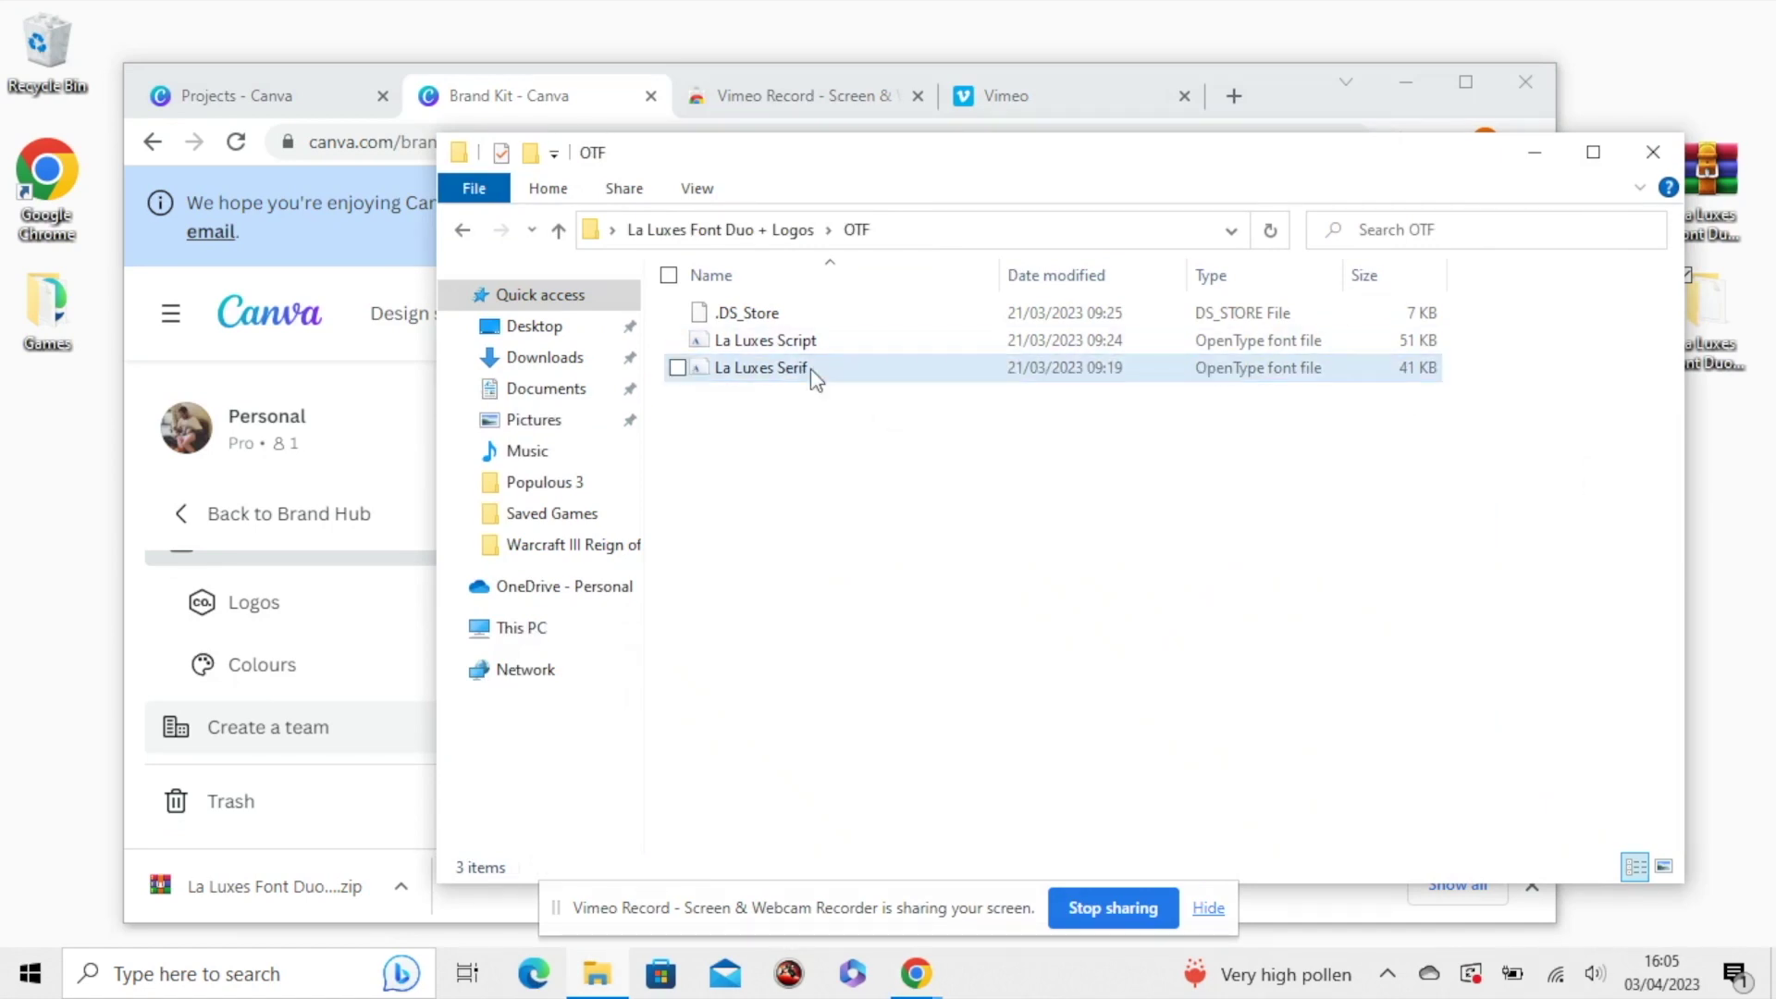
{"action": "left_click", "coordinate": [475, 74]}
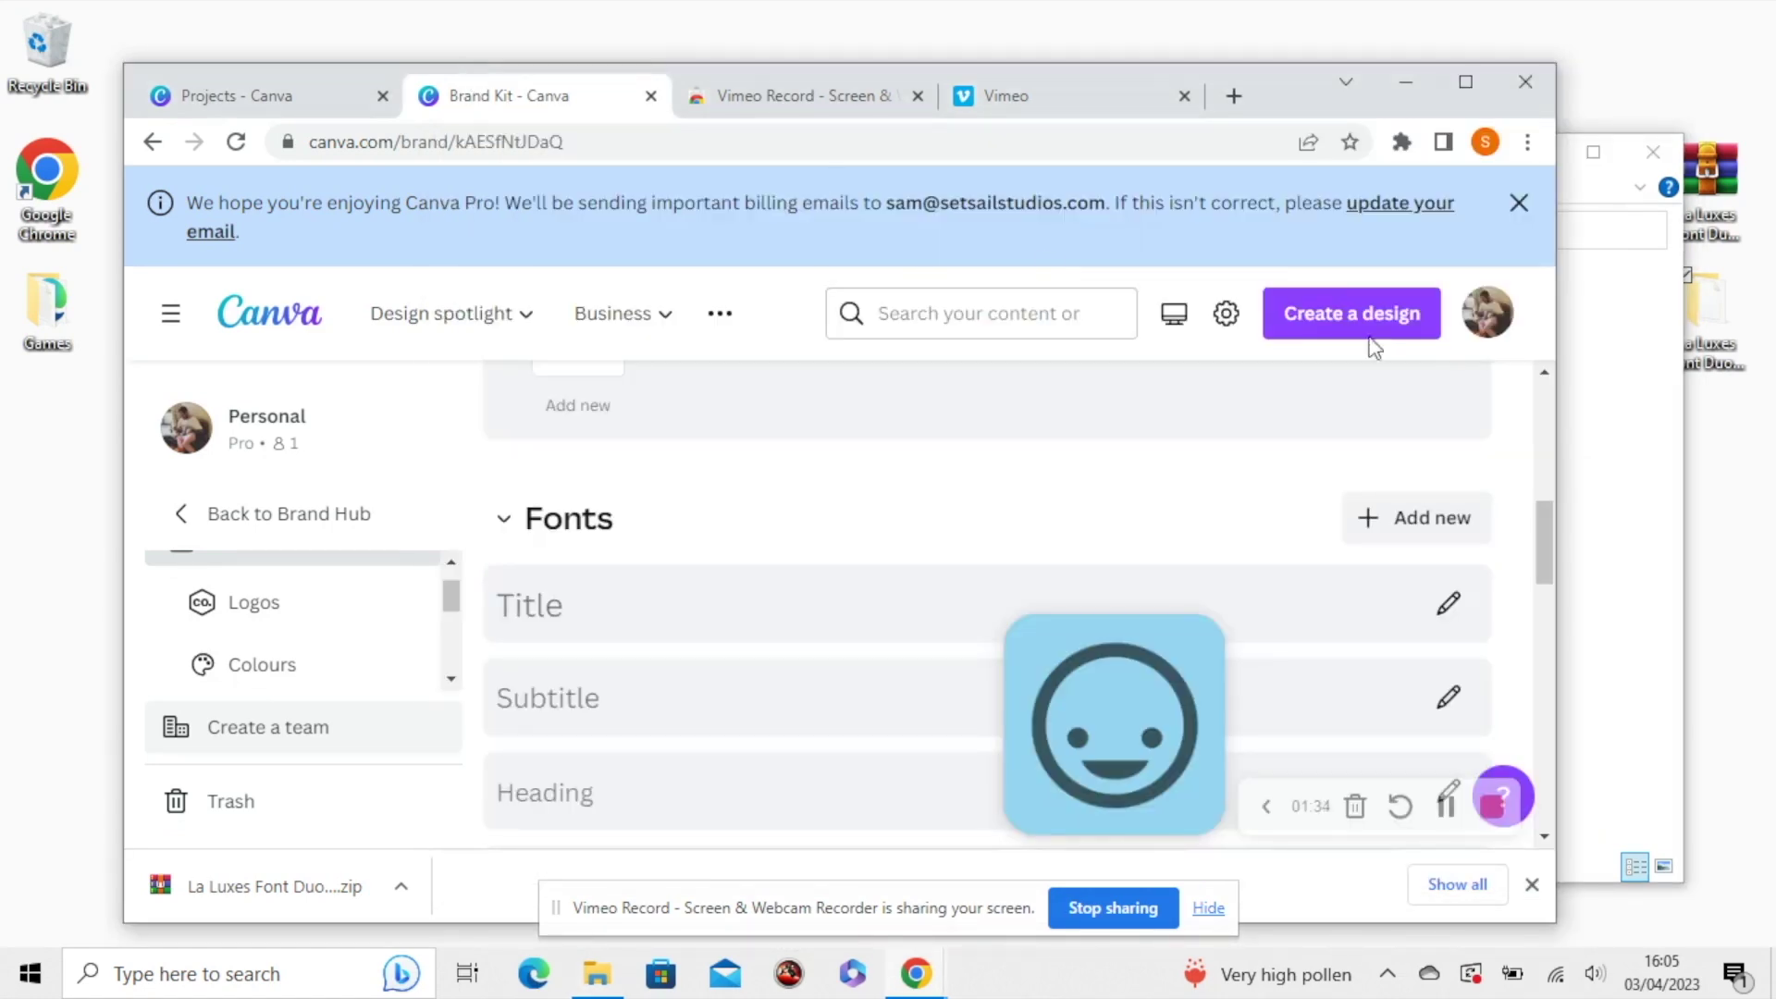
Create a new Poster design, collapse the templates panel and zoom in on the page.
{"action": "left_click", "coordinate": [1288, 323]}
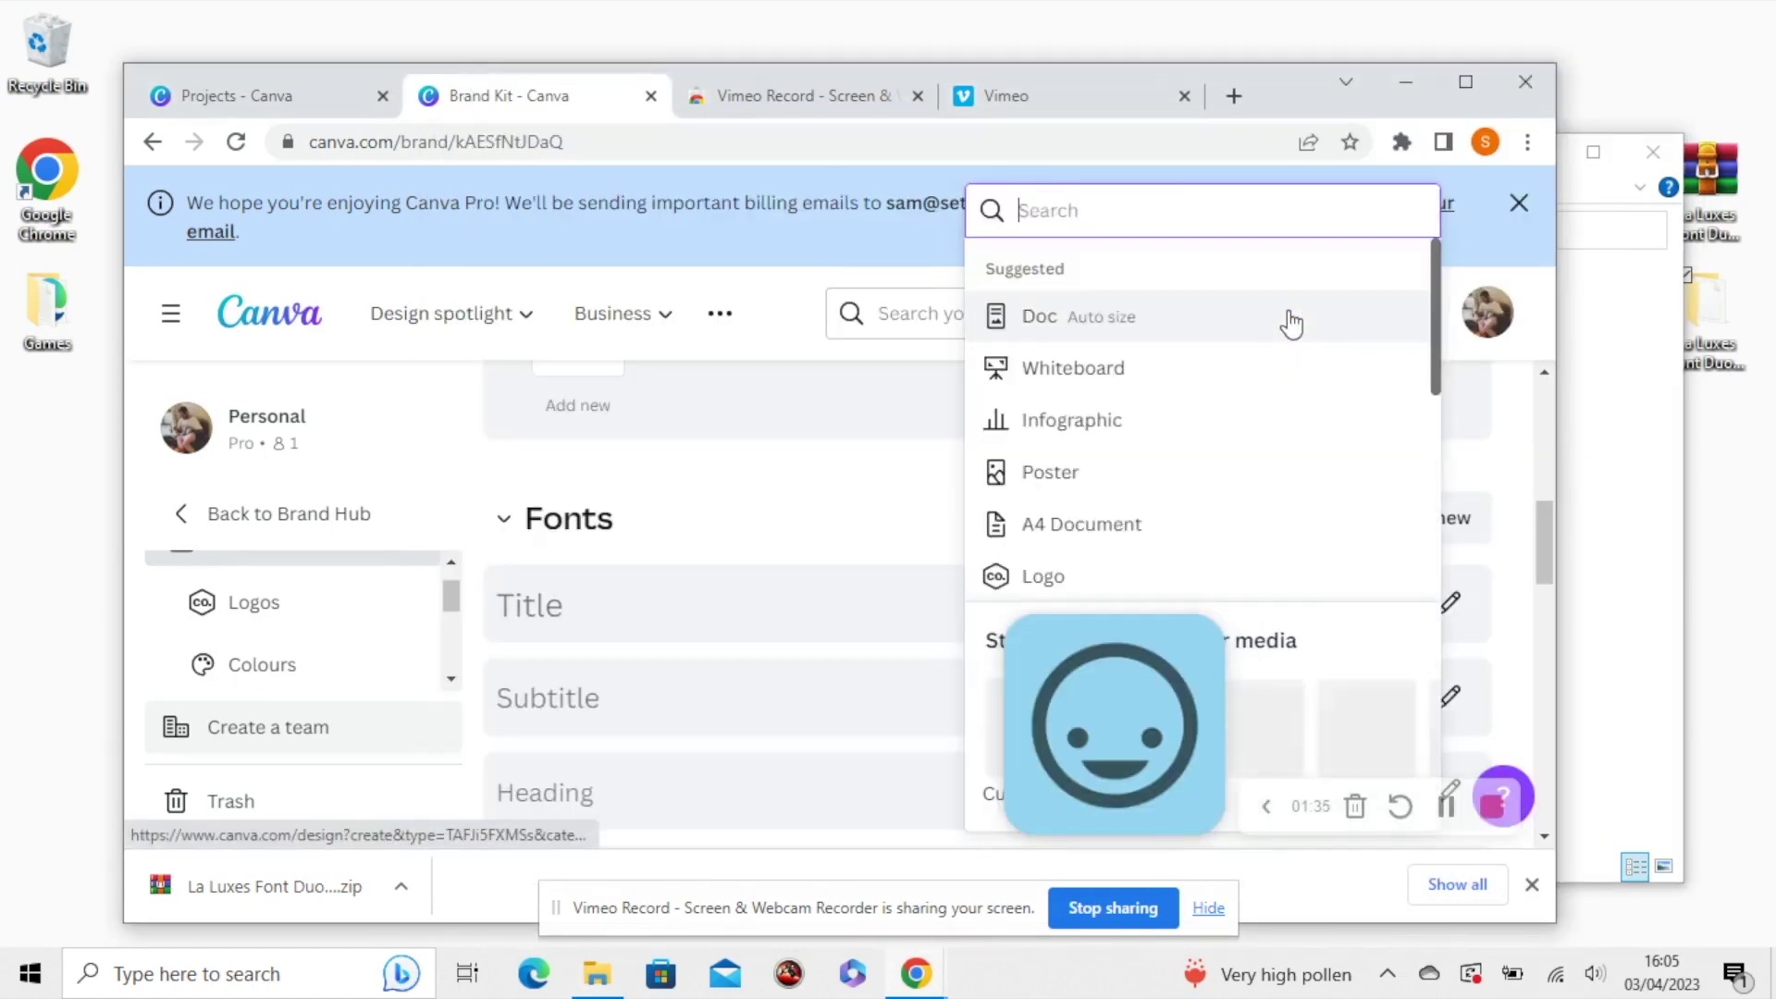
{"action": "left_click", "coordinate": [1147, 463]}
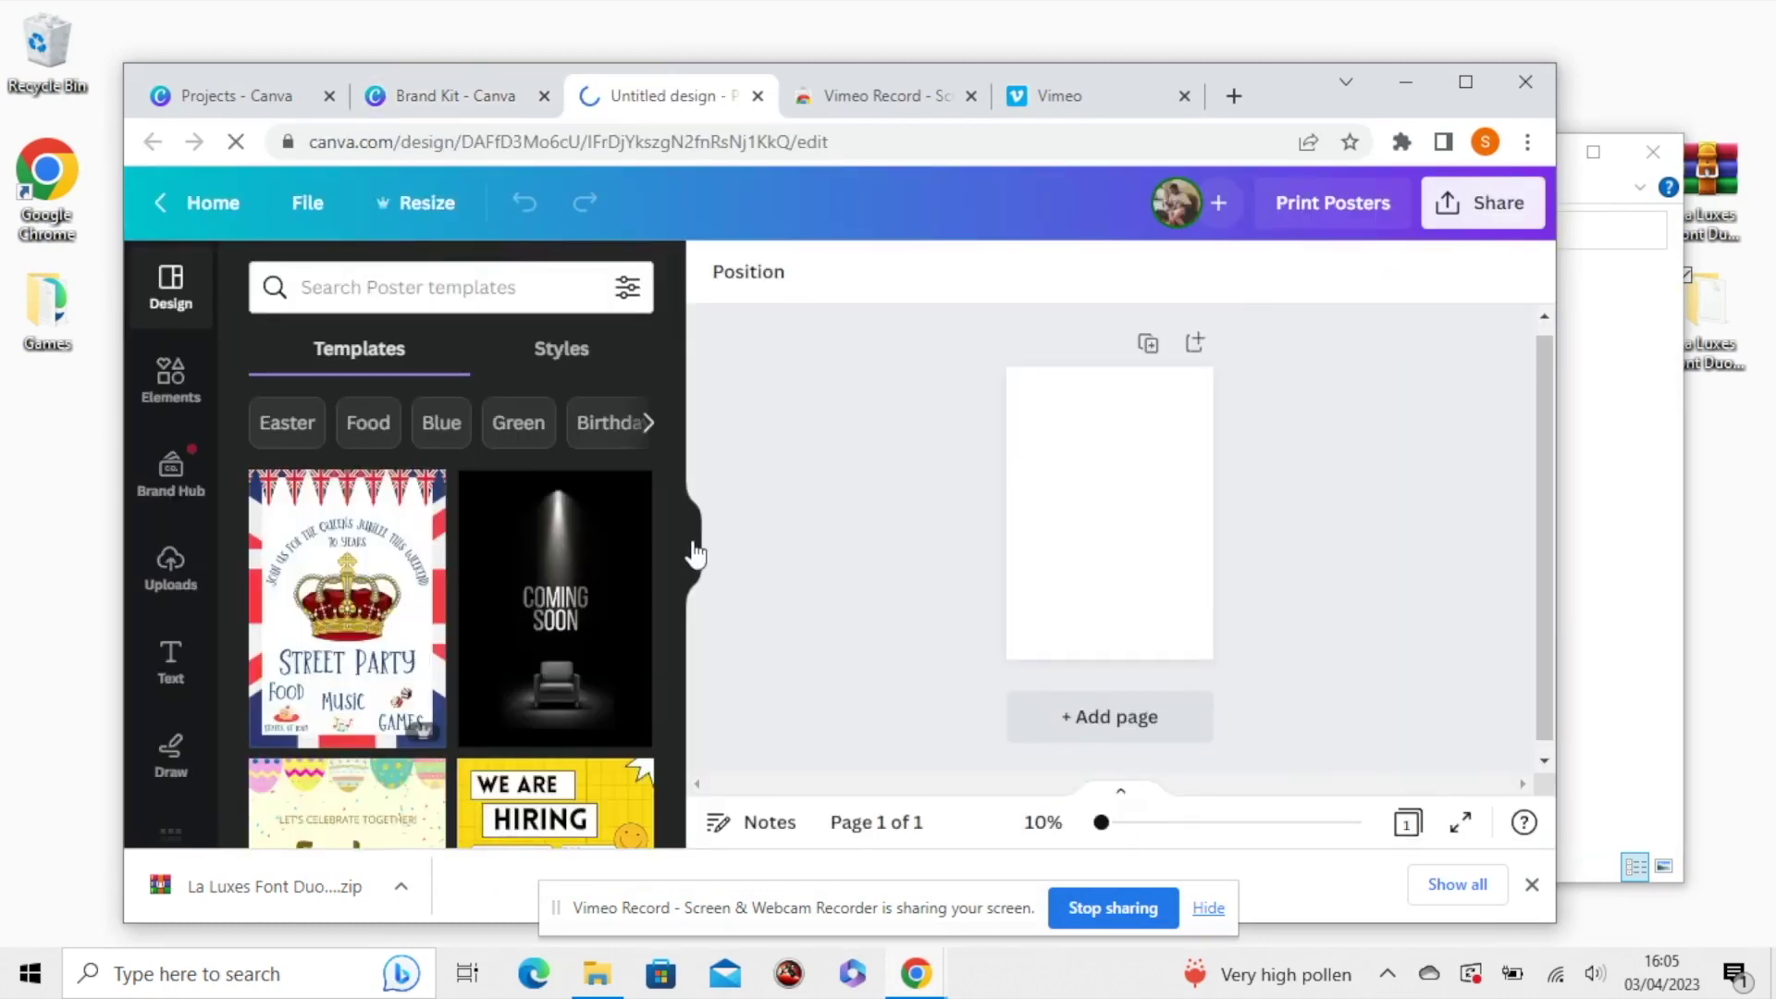
{"action": "left_click", "coordinate": [696, 555]}
{"action": "left_click_drag", "start_coordinate": [1099, 826], "coordinate": [1152, 826]}
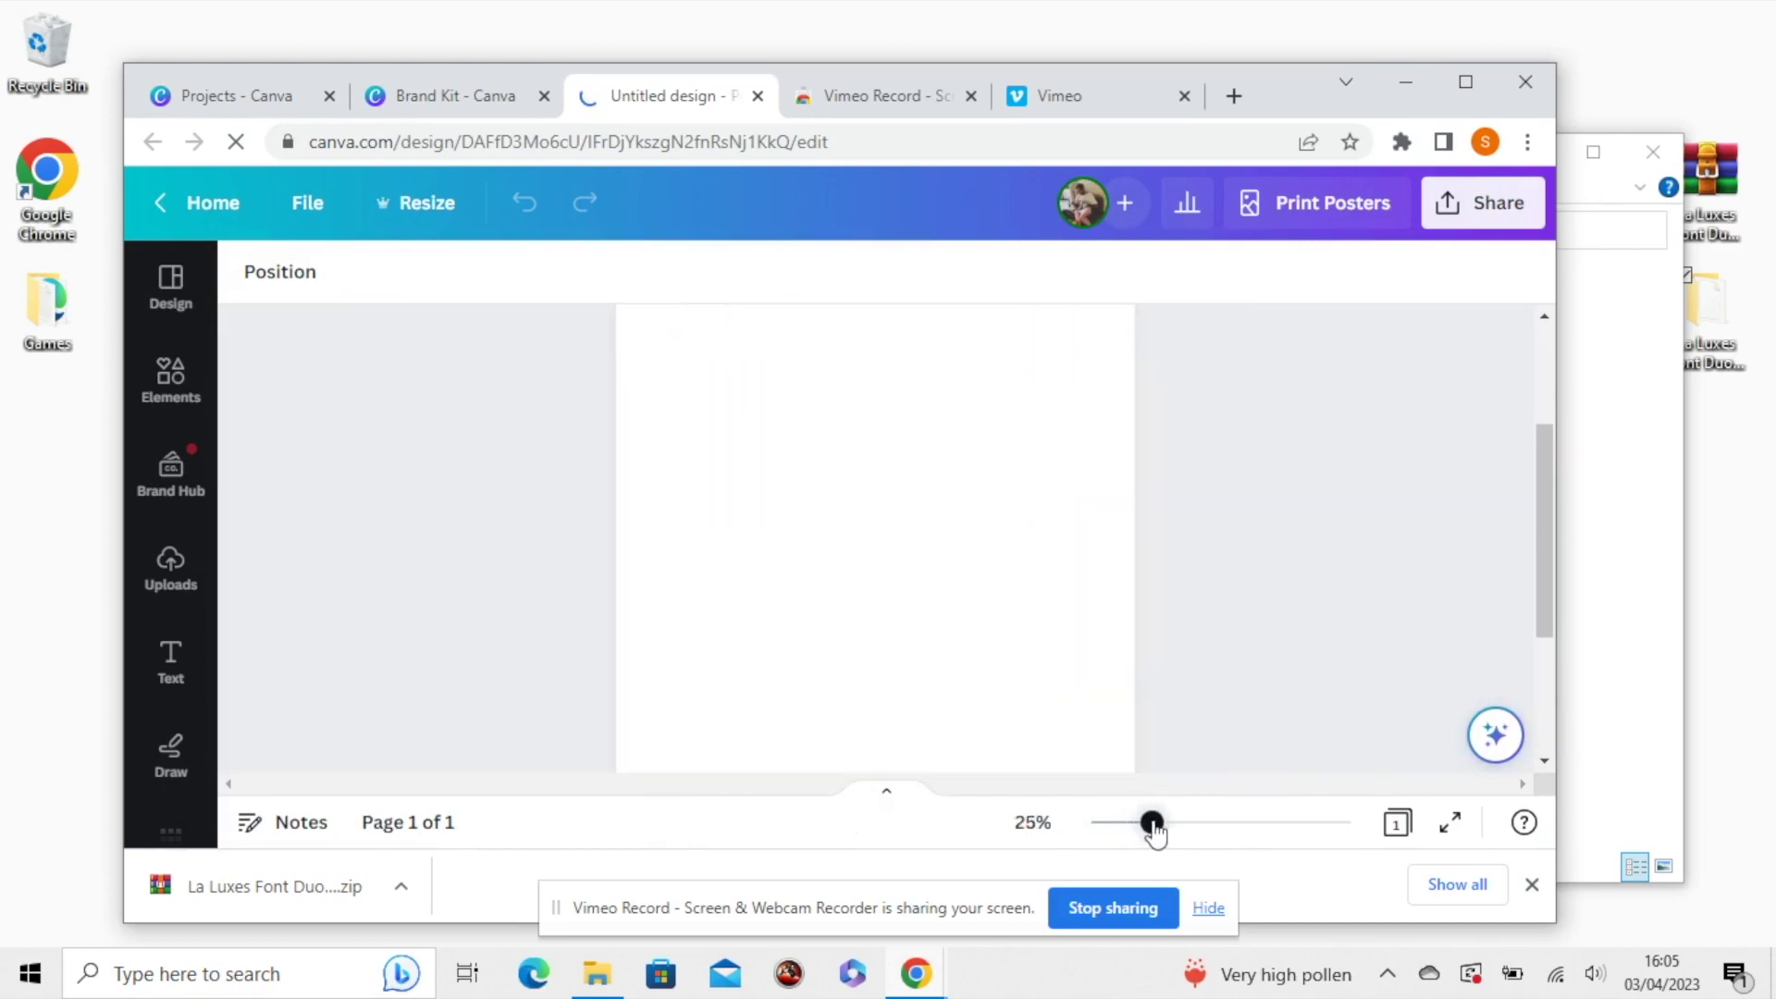
Add a heading, replace the 'Add a heading' placeholder with HELLO, and select the word.
{"action": "left_click", "coordinate": [187, 680]}
{"action": "left_click", "coordinate": [442, 585]}
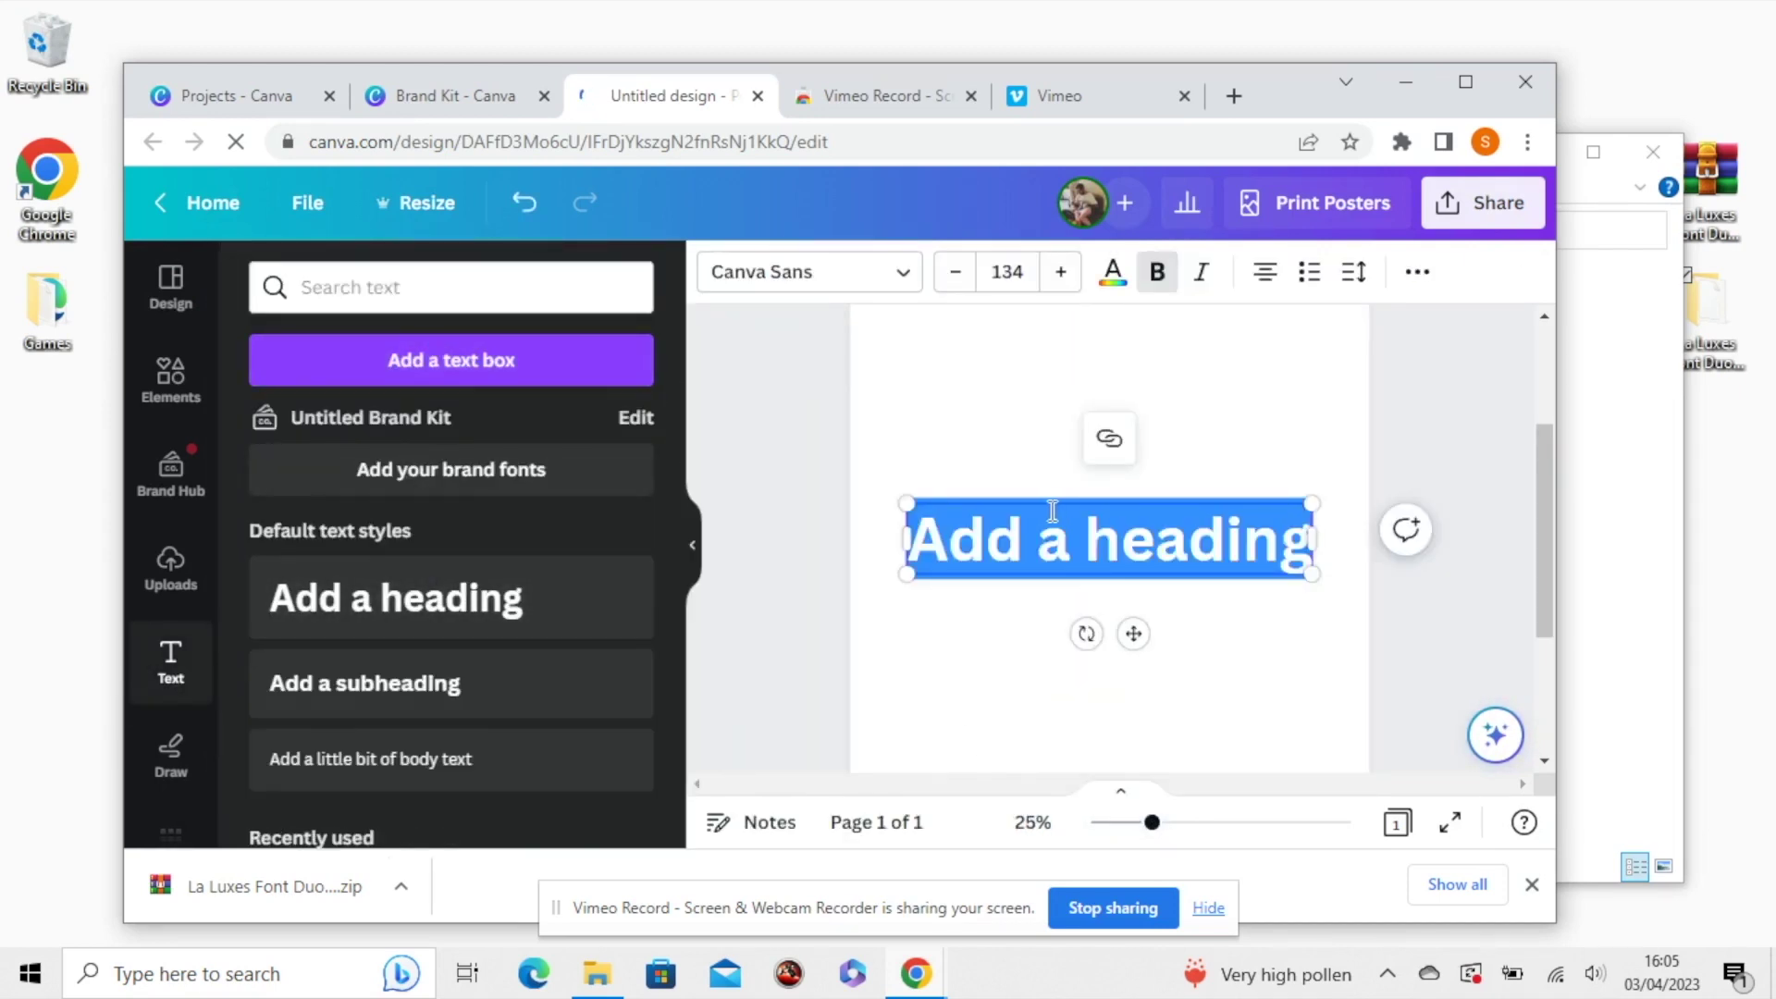
{"action": "left_click", "coordinate": [1050, 511]}
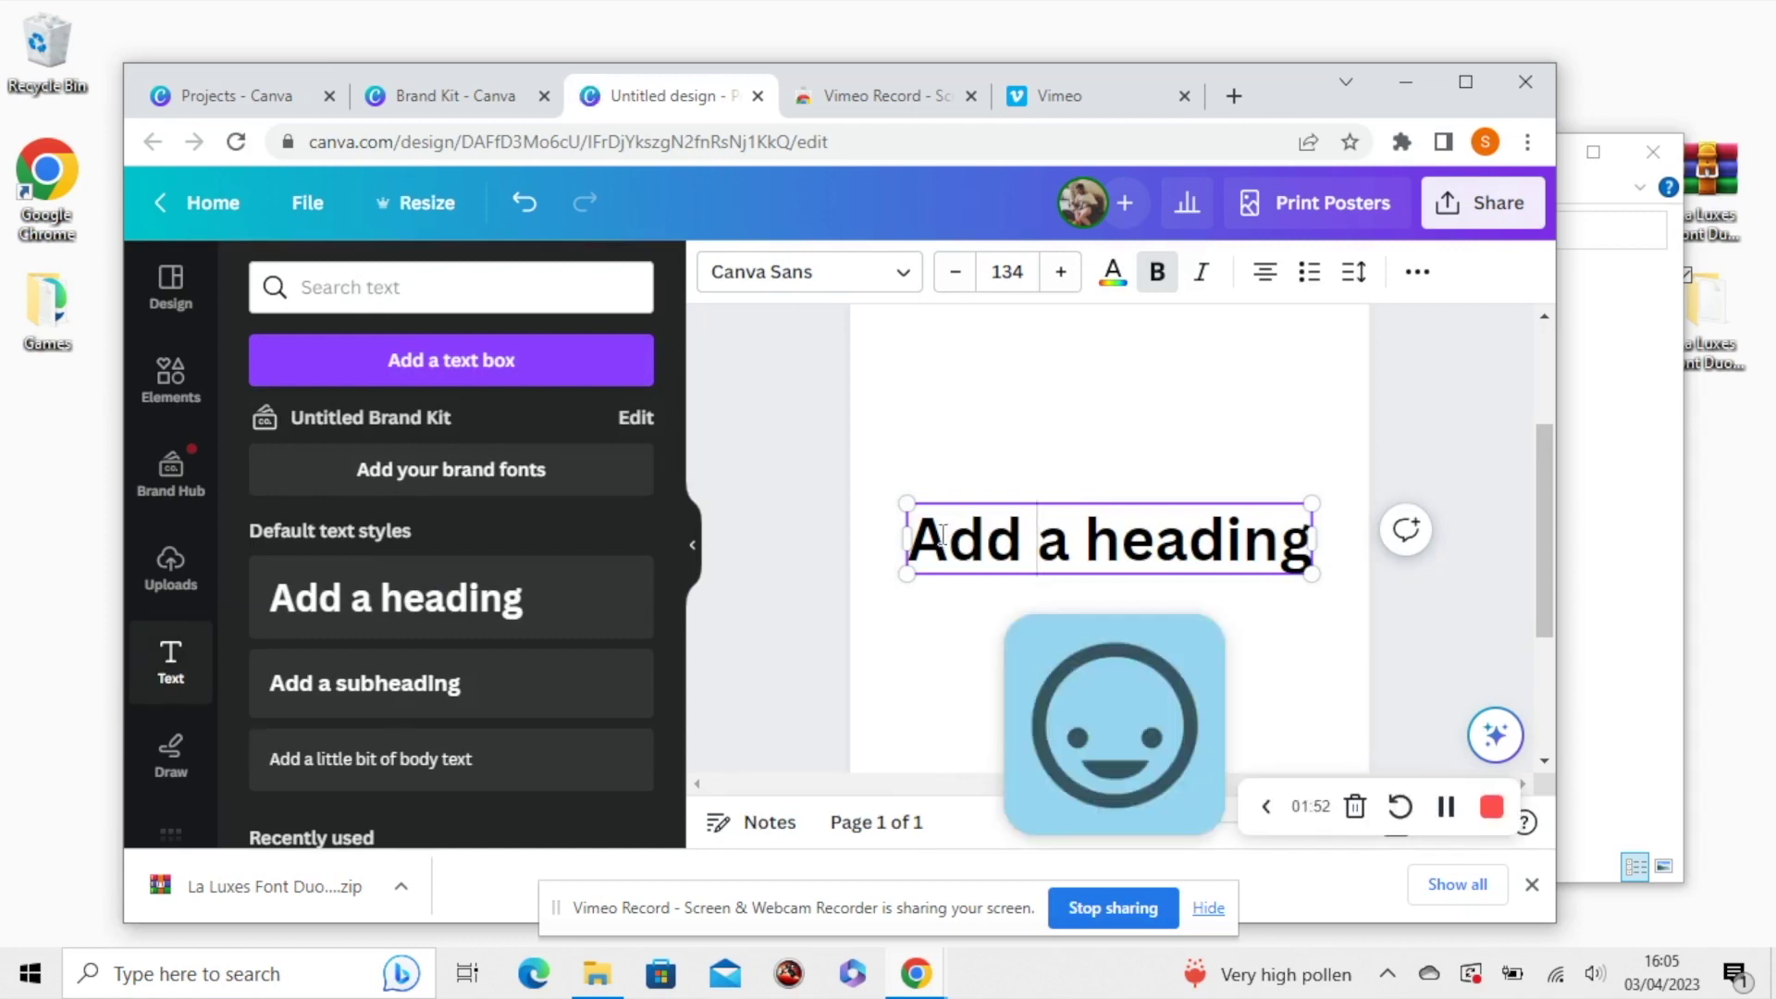
{"action": "left_click_drag", "start_coordinate": [915, 535], "coordinate": [1328, 479]}
{"action": "type", "text": "HELLO"}
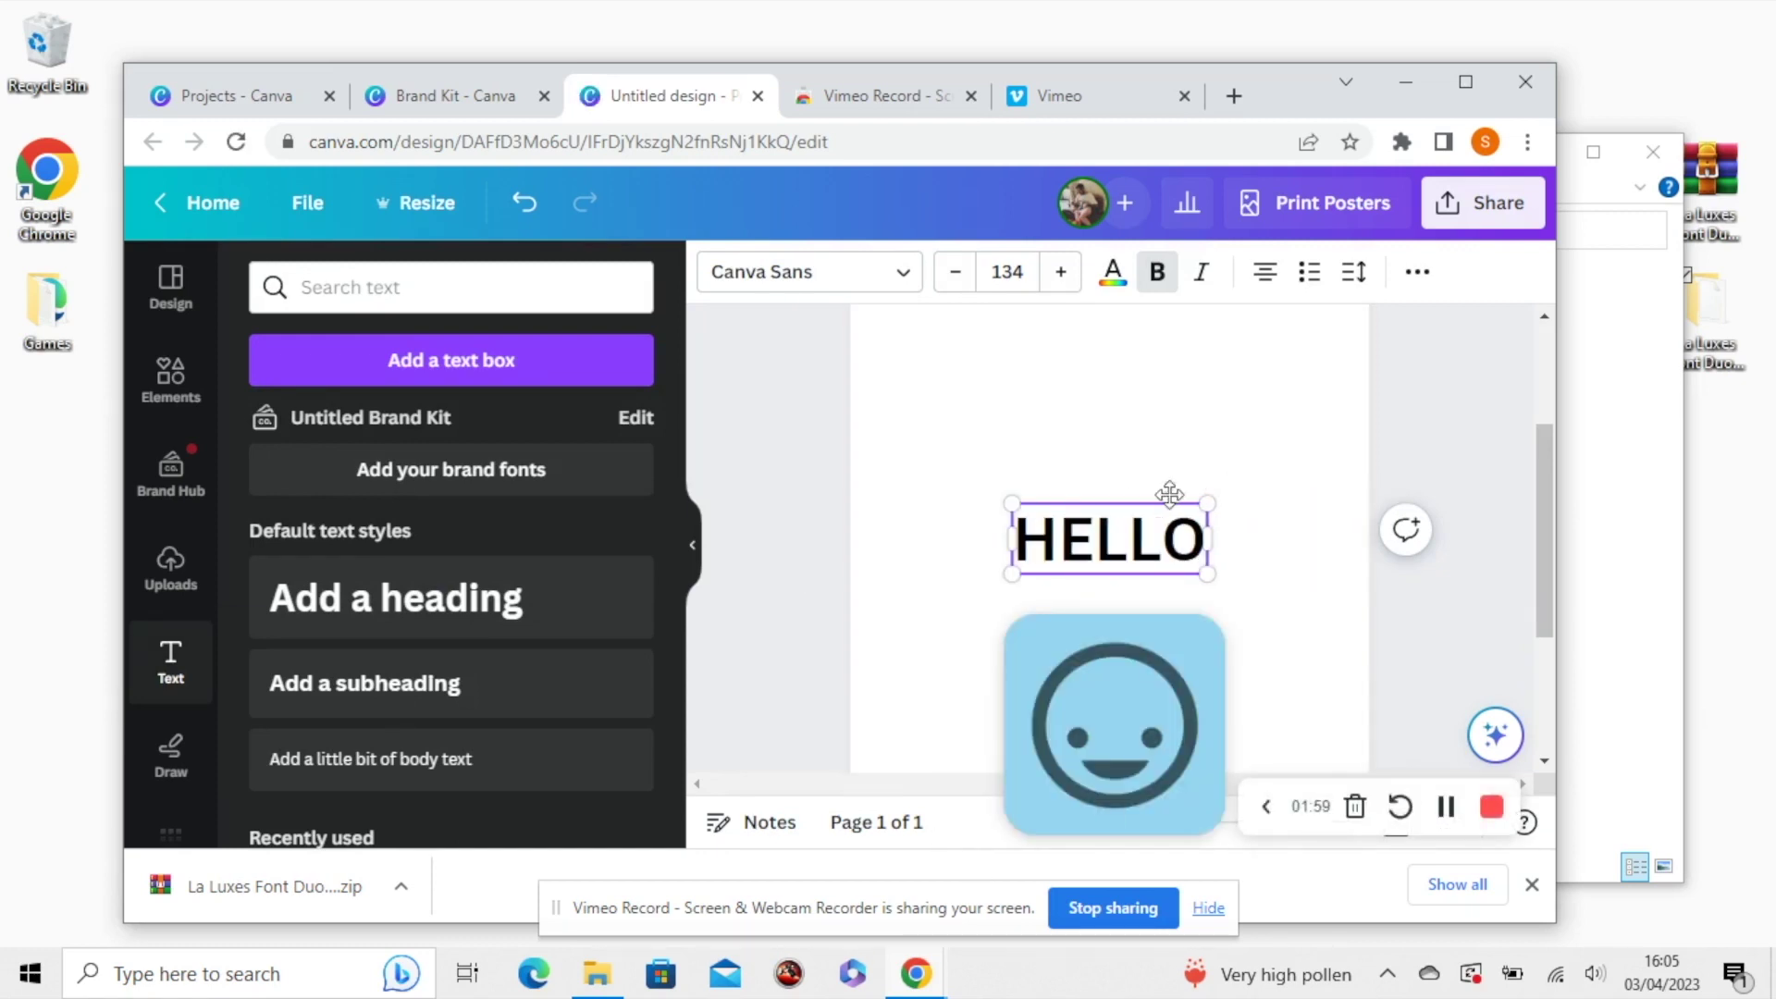
{"action": "double_click", "coordinate": [1104, 524]}
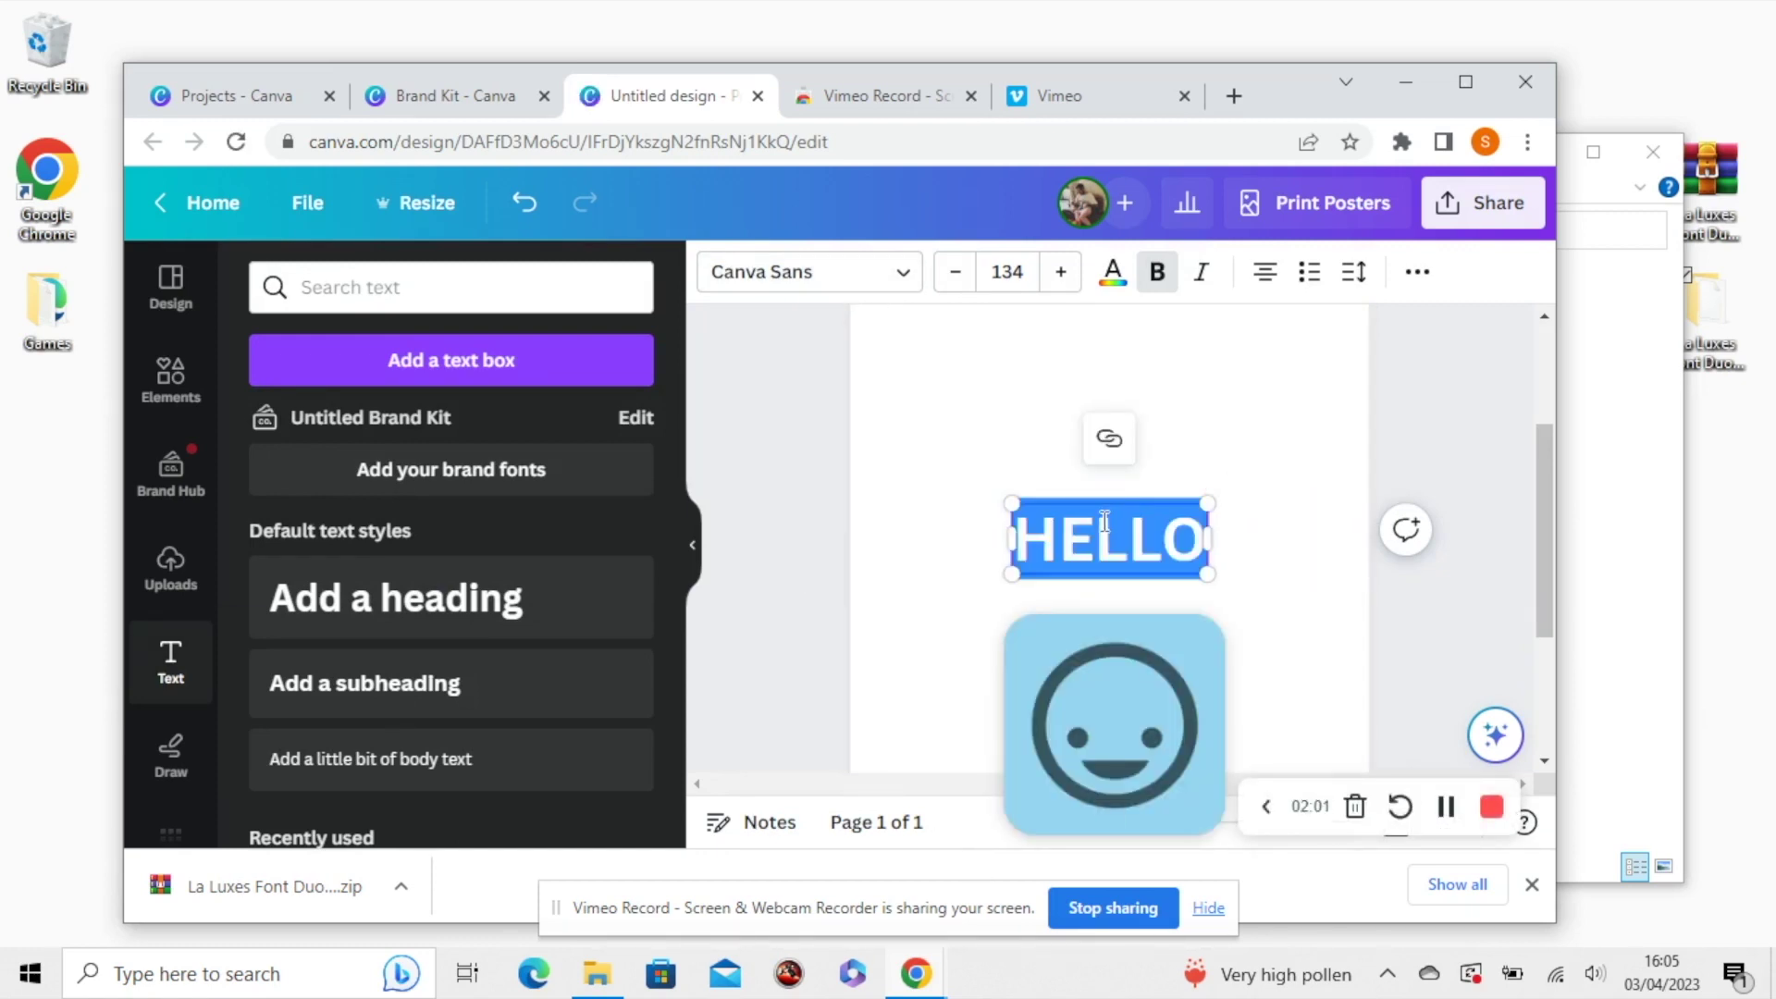
Apply La Luxes Serif Regular from Uploaded fonts to HELLO and reselect the text box.
{"action": "left_click", "coordinate": [904, 277]}
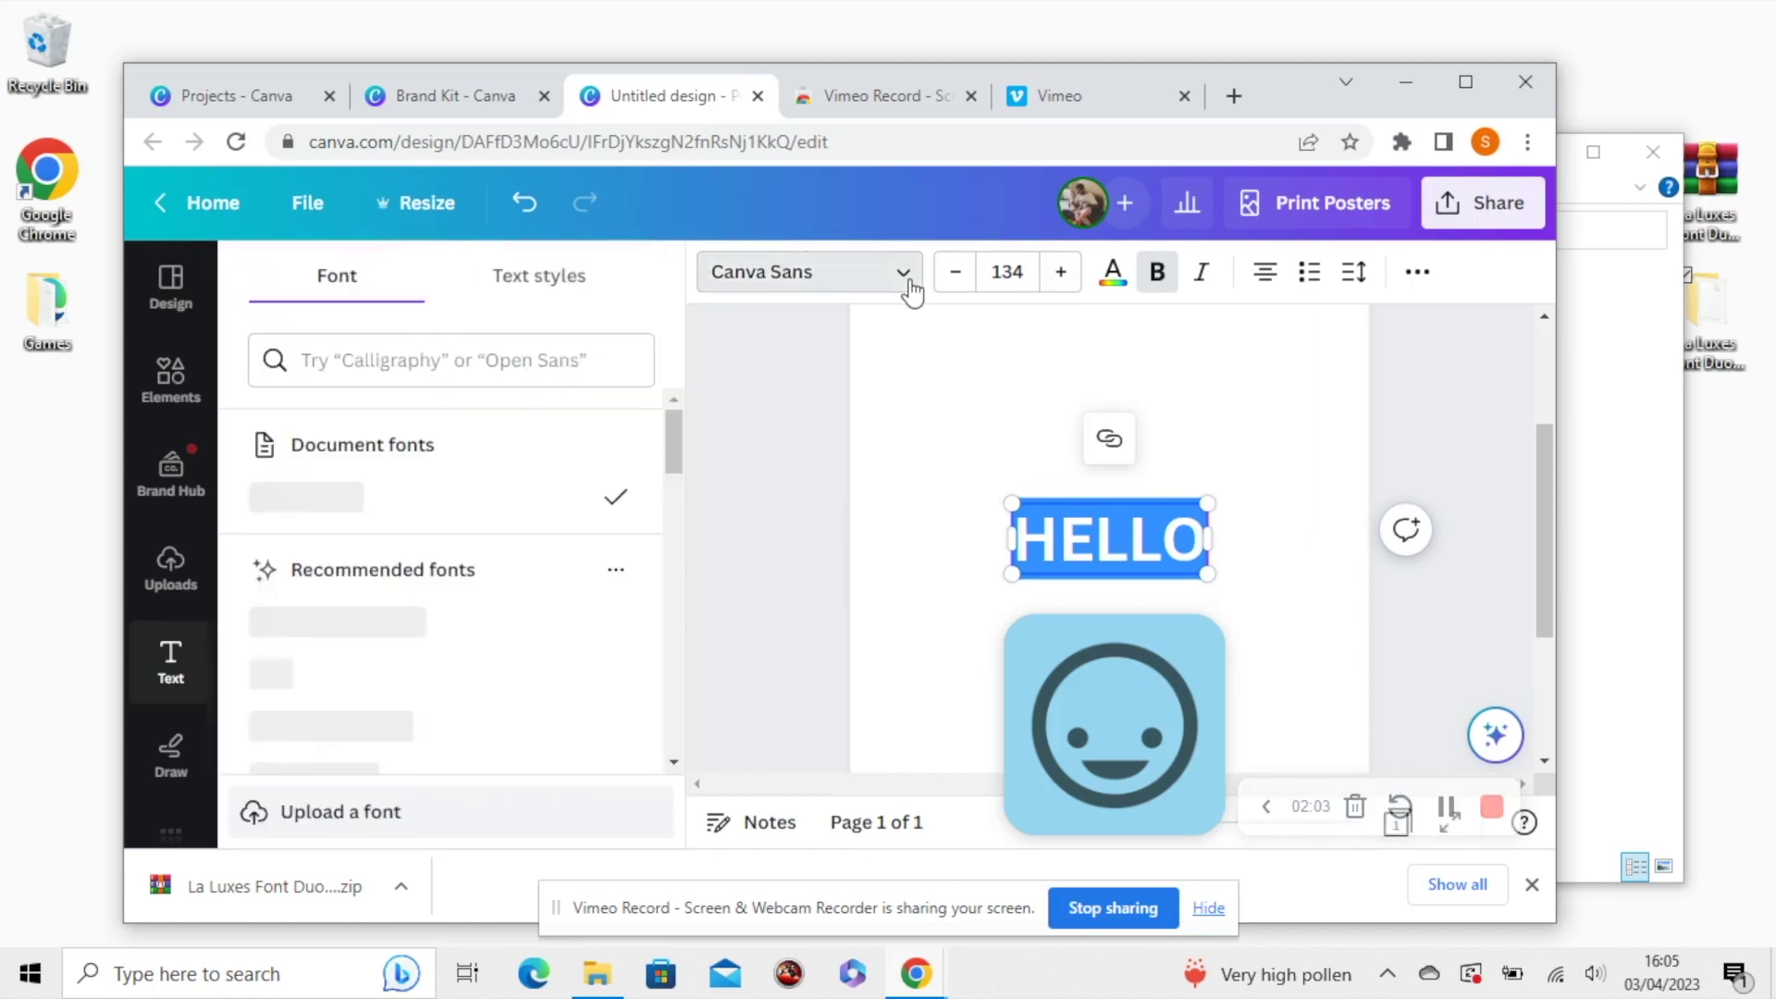
{"action": "scroll", "coordinate": [393, 617], "scroll_direction": "down", "scroll_amount": 3}
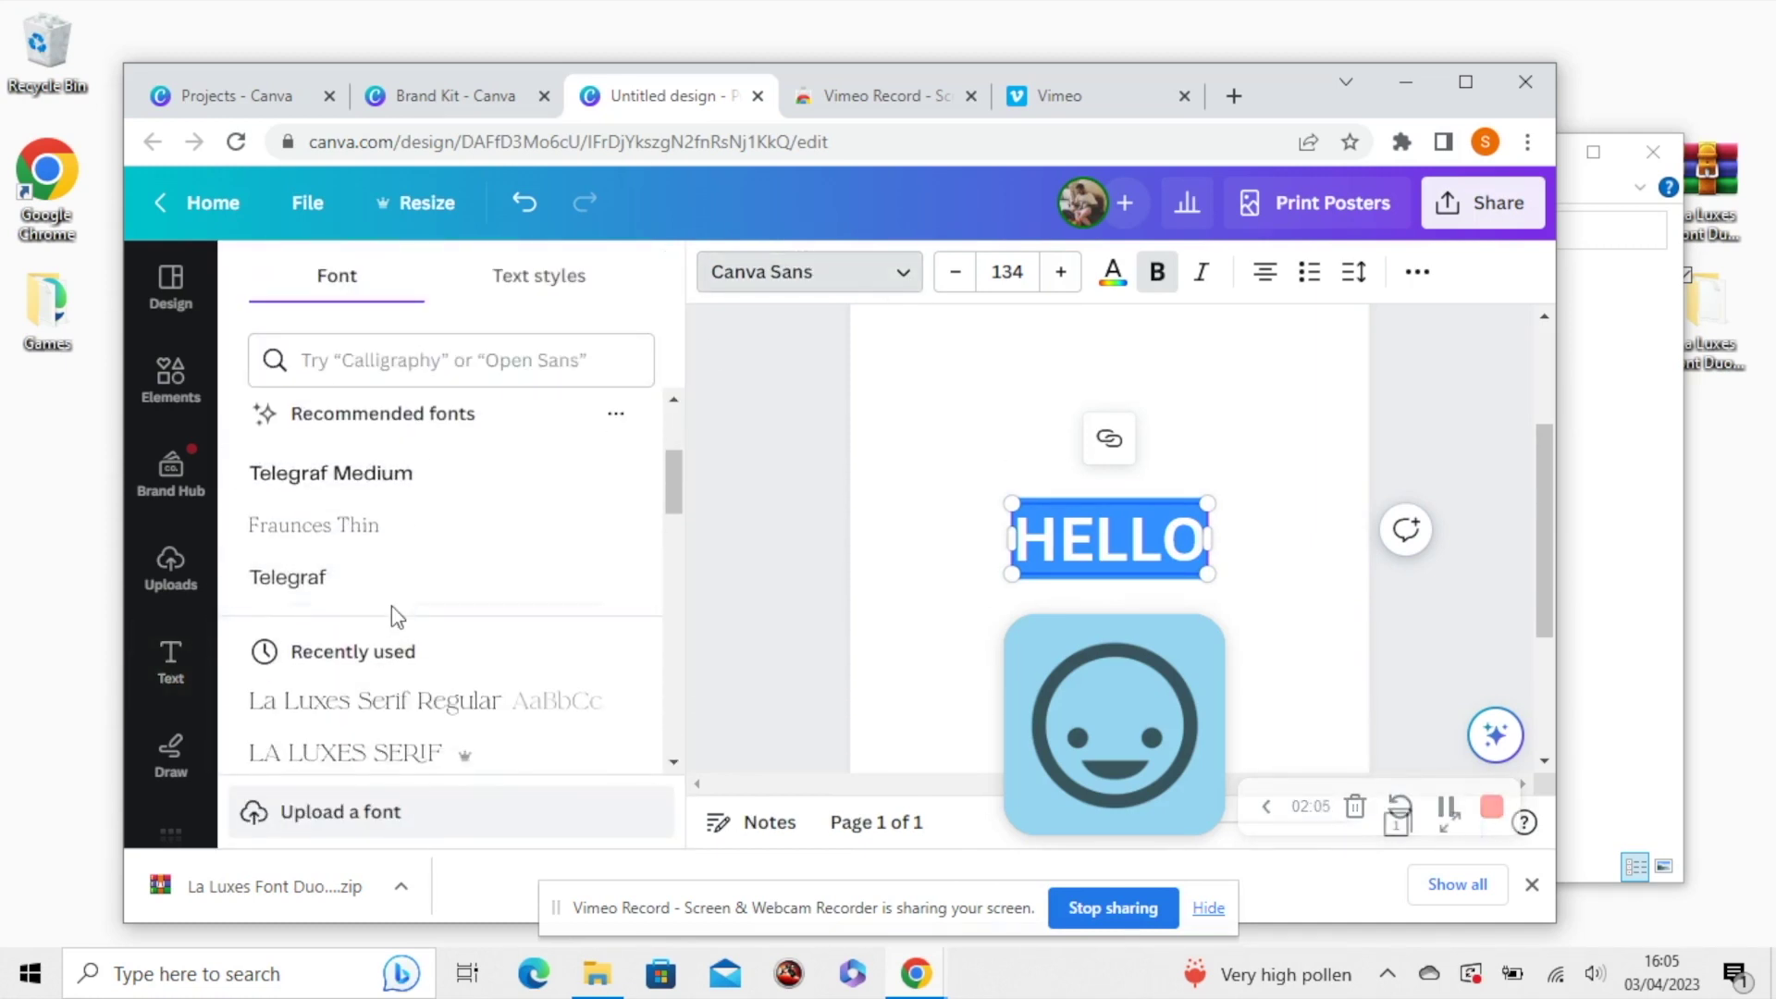
{"action": "scroll", "coordinate": [395, 617], "scroll_direction": "down", "scroll_amount": 3}
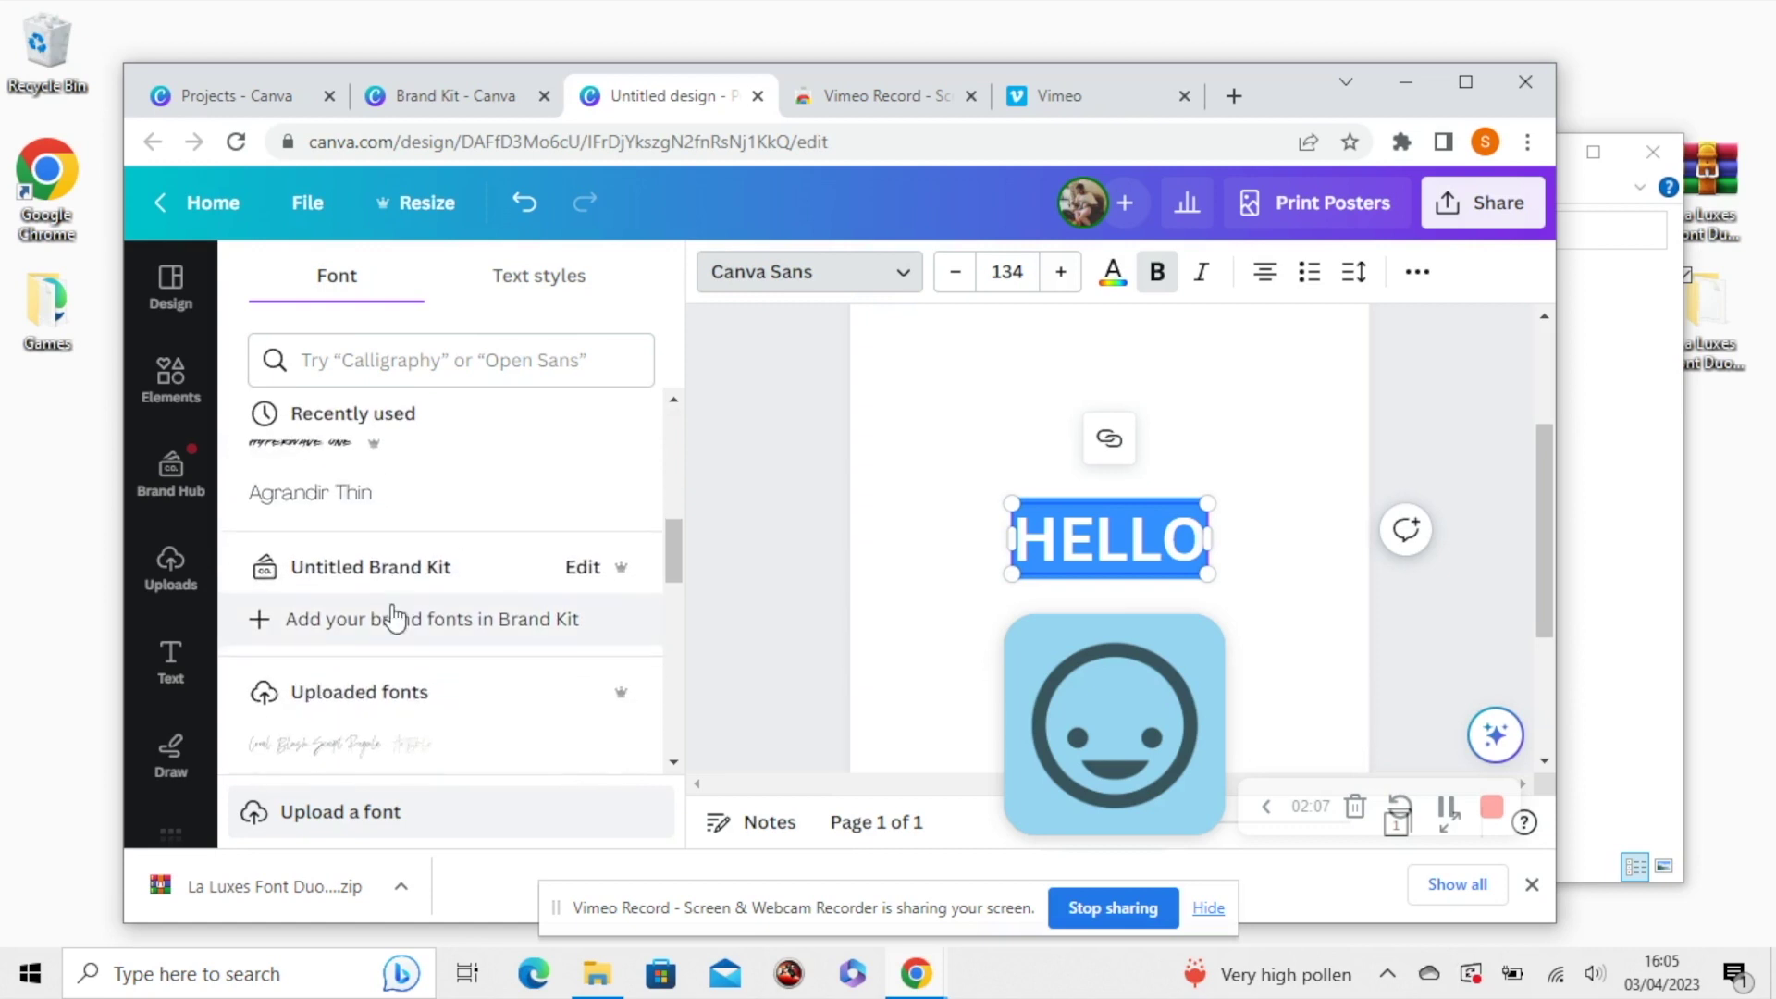
{"action": "scroll", "coordinate": [393, 617], "scroll_direction": "down", "scroll_amount": 5}
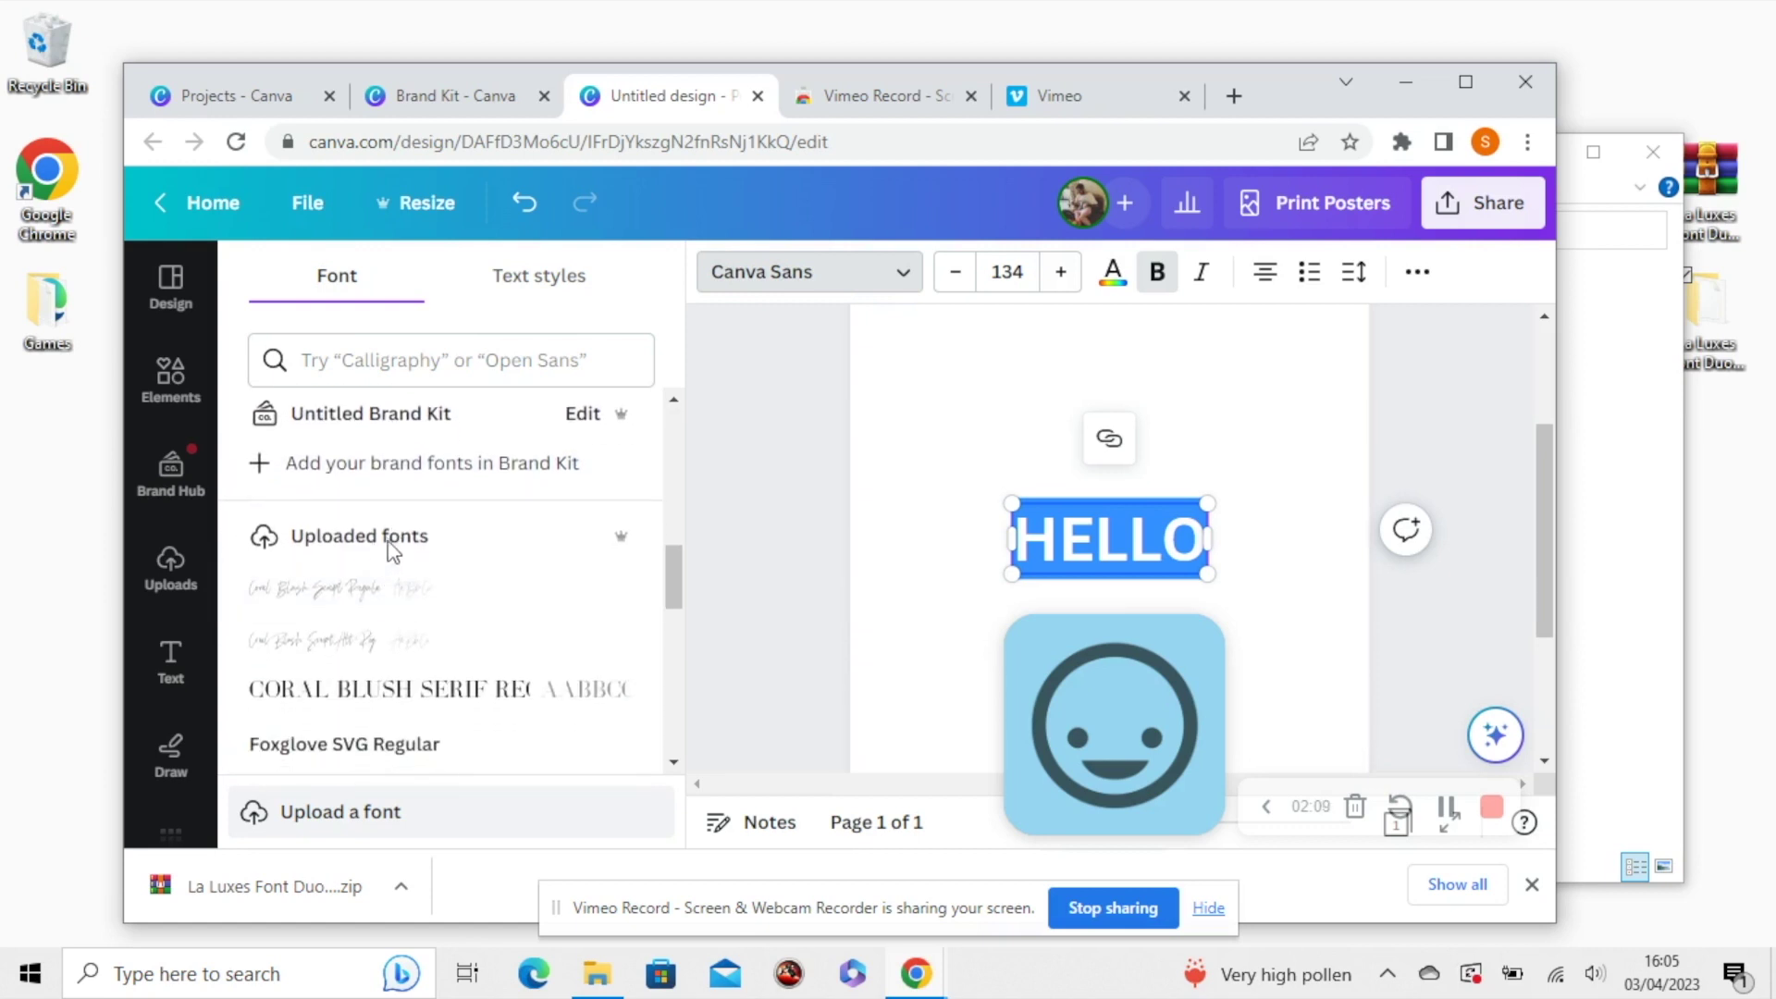
{"action": "scroll", "coordinate": [384, 551], "scroll_direction": "down", "scroll_amount": 1}
{"action": "left_click", "coordinate": [369, 541]}
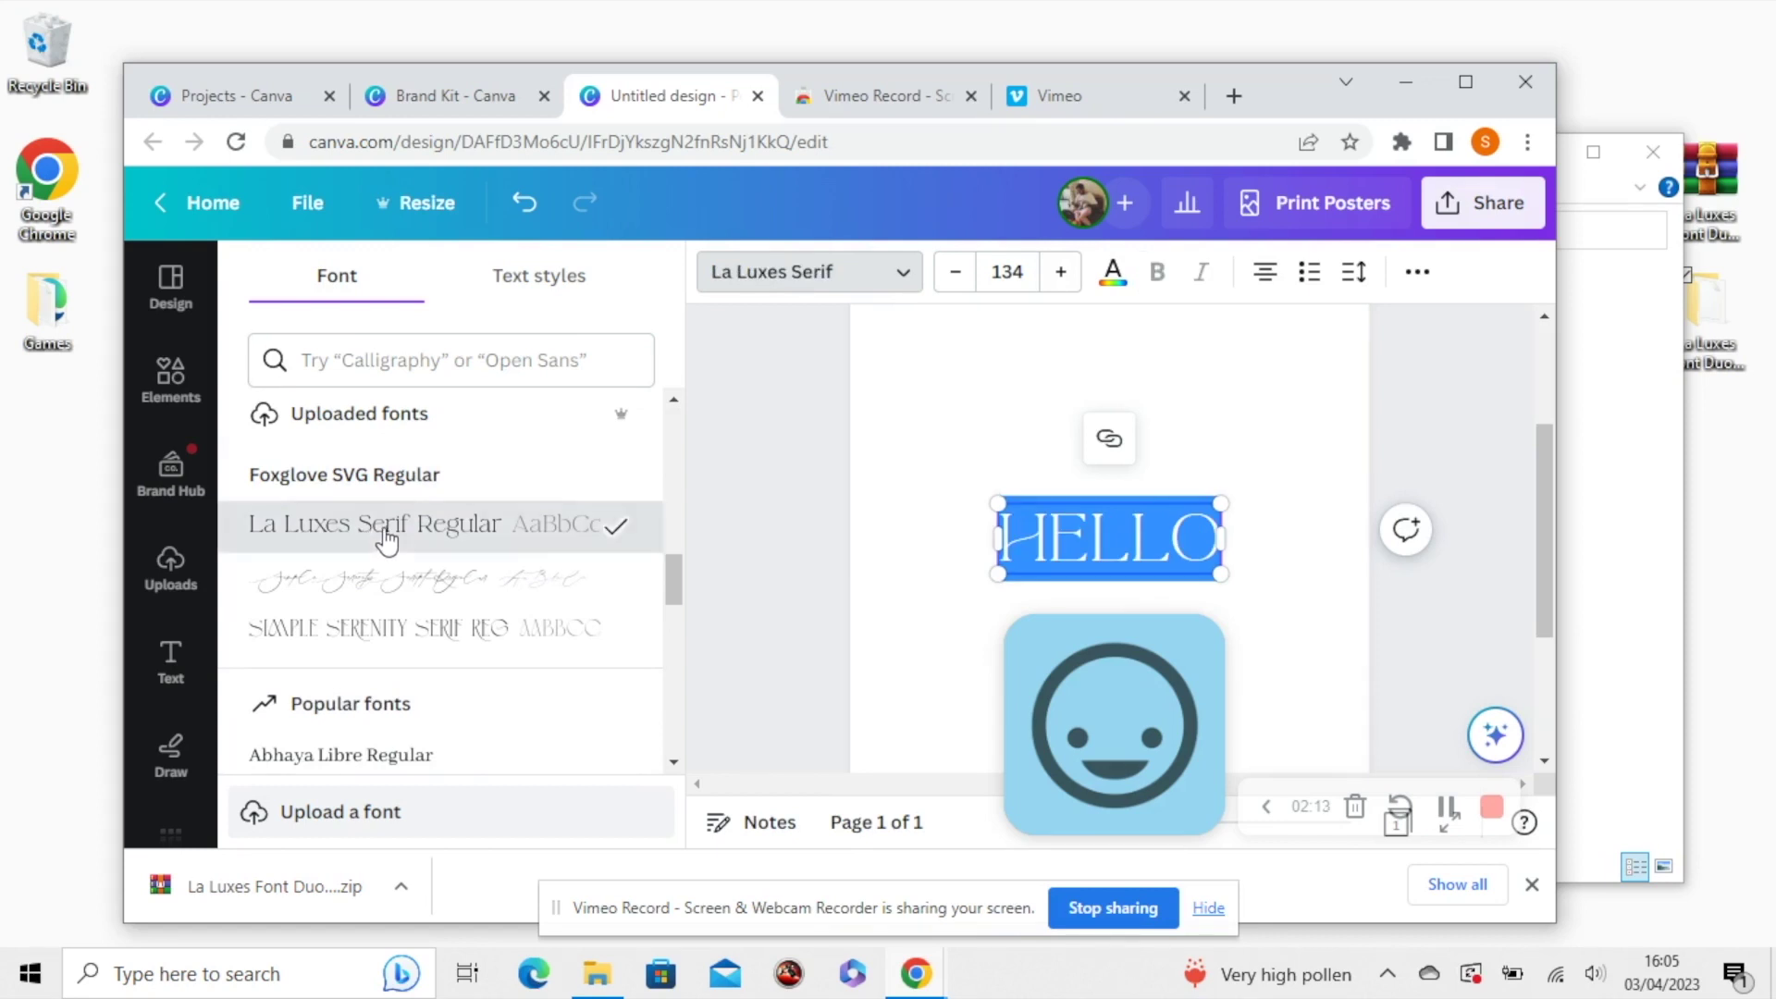
{"action": "key", "text": "Escape"}
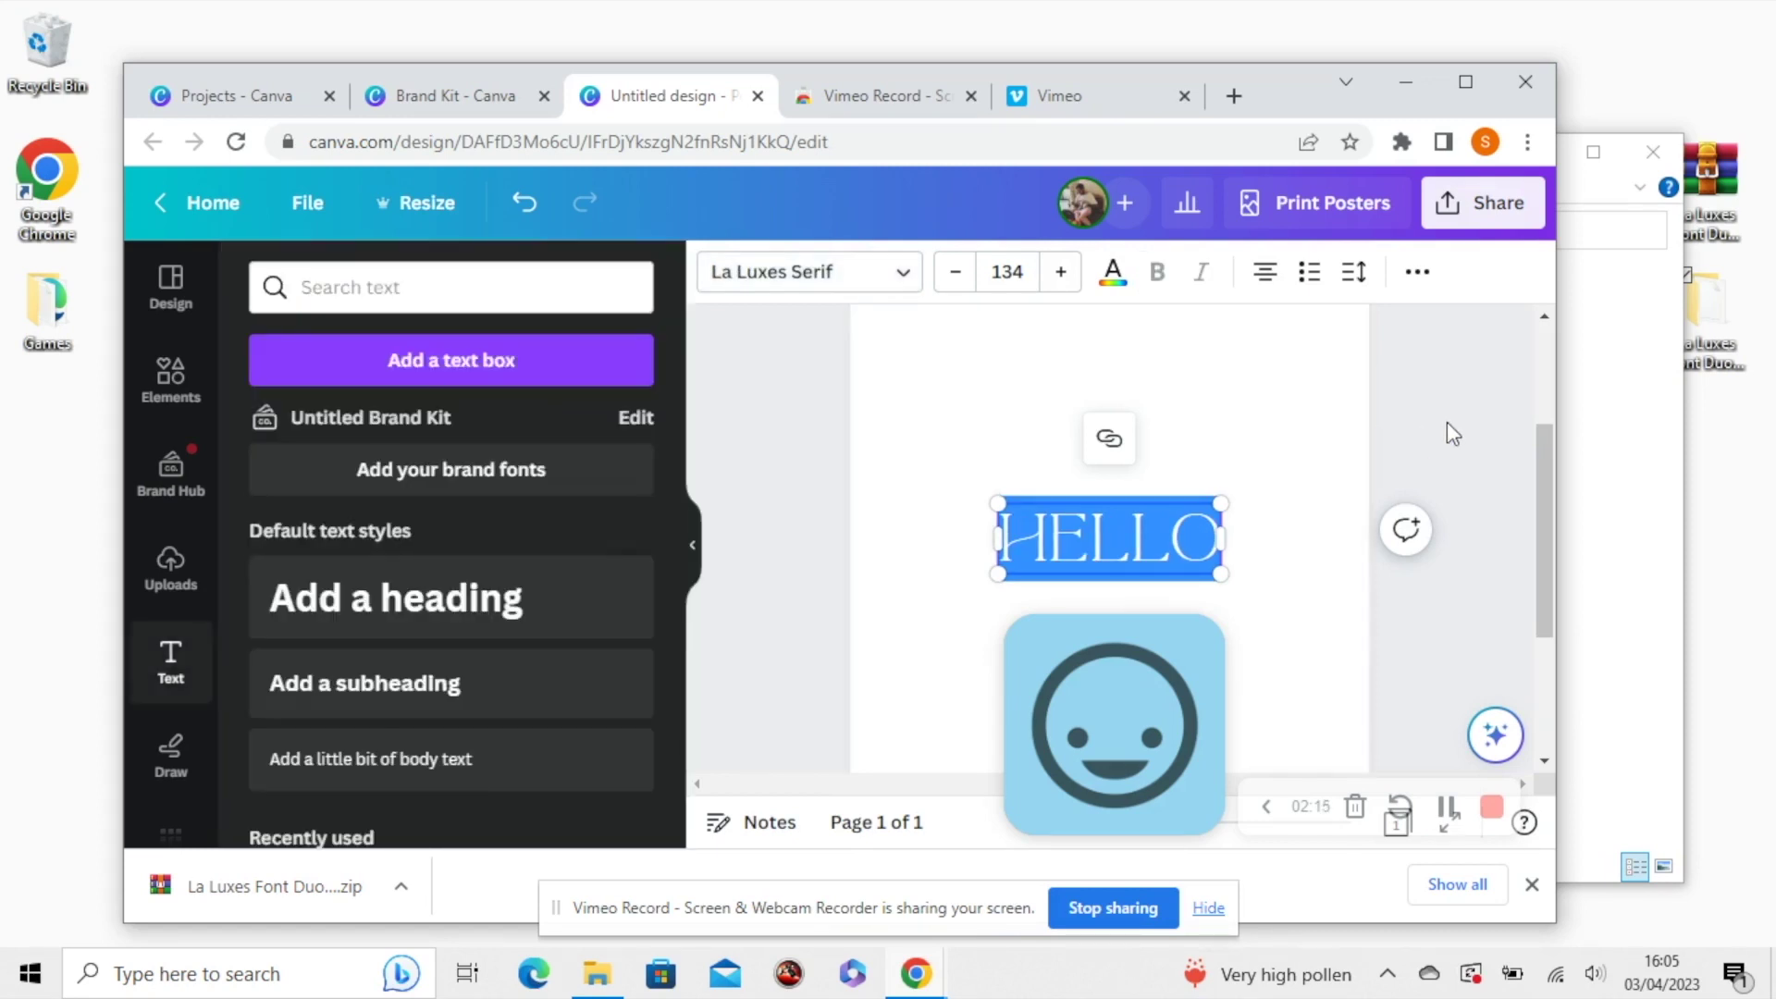
{"action": "left_click", "coordinate": [1273, 448]}
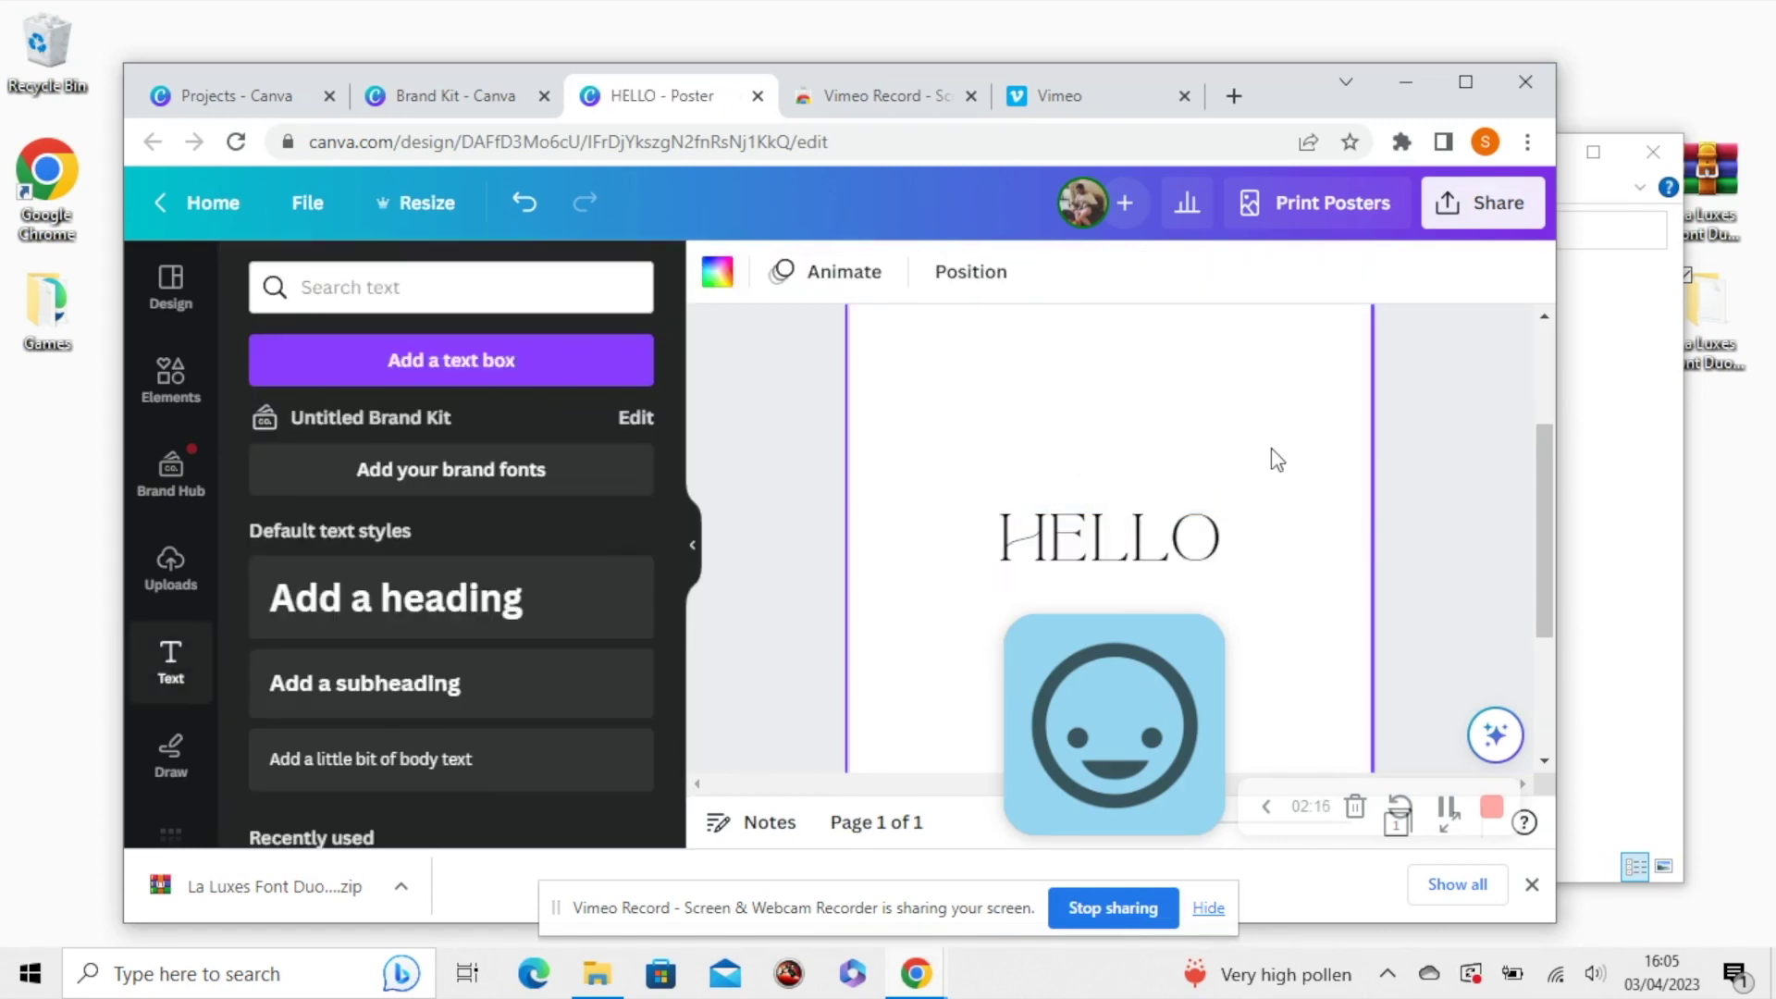
{"action": "left_click", "coordinate": [1094, 583]}
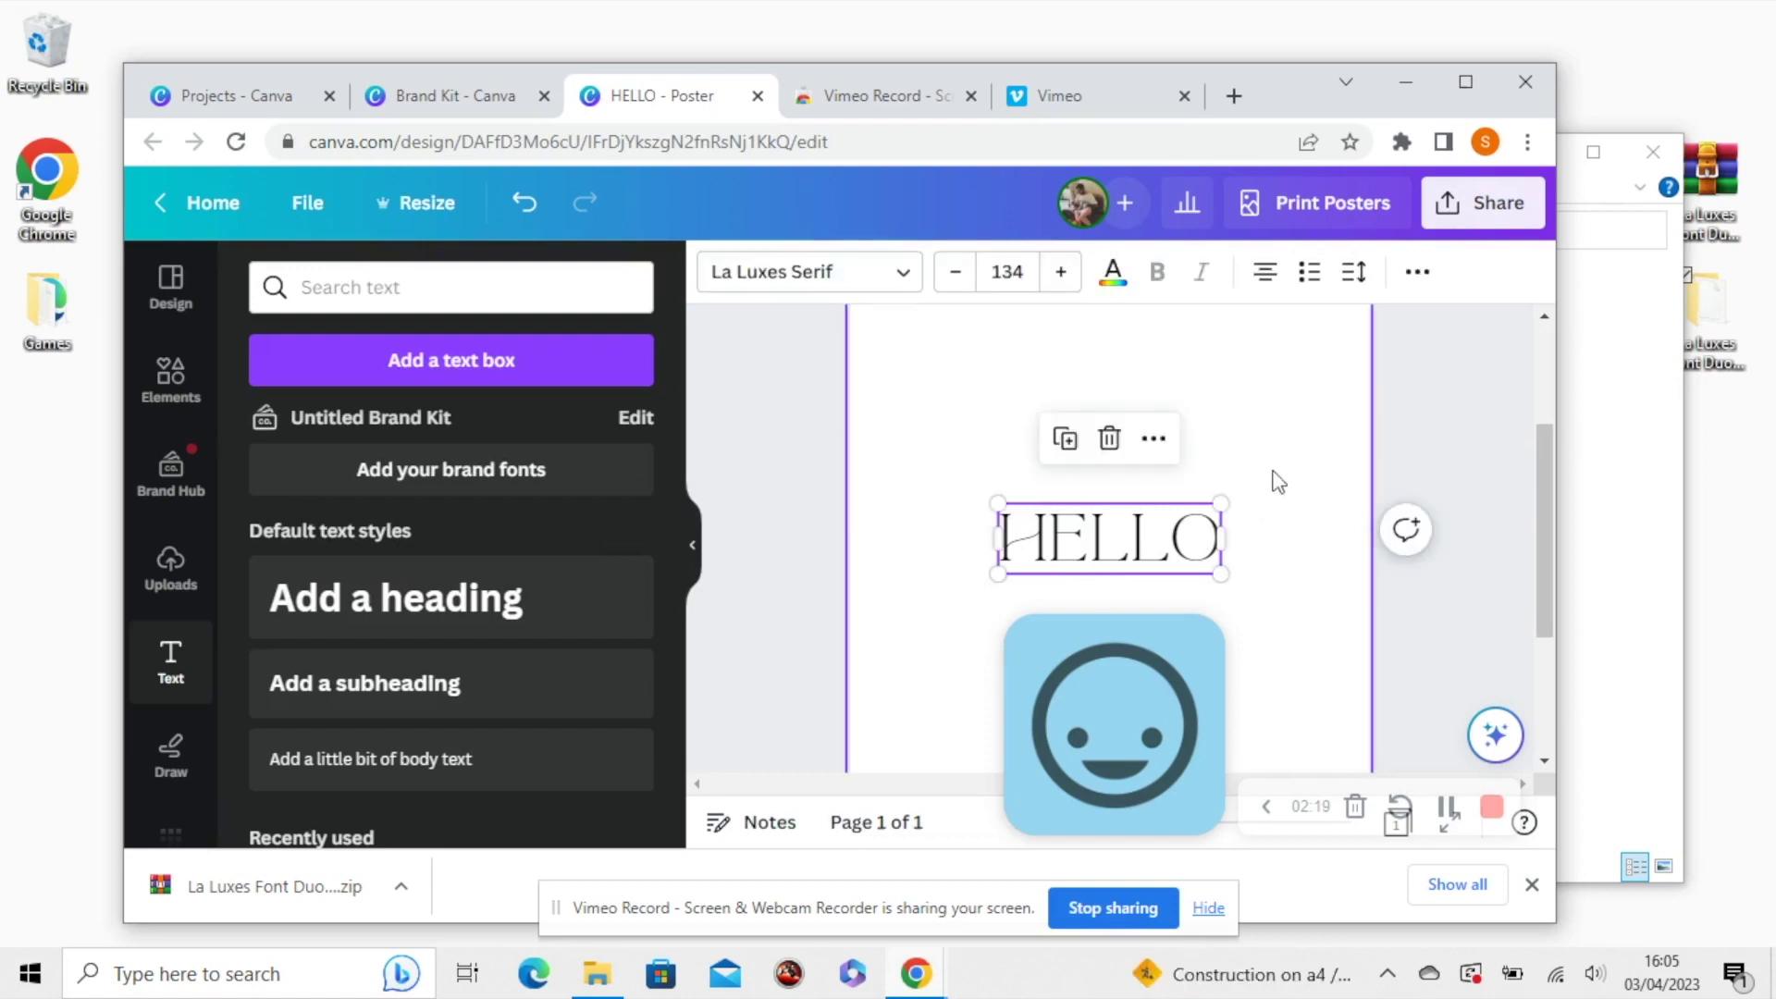
{"action": "left_click", "coordinate": [236, 973]}
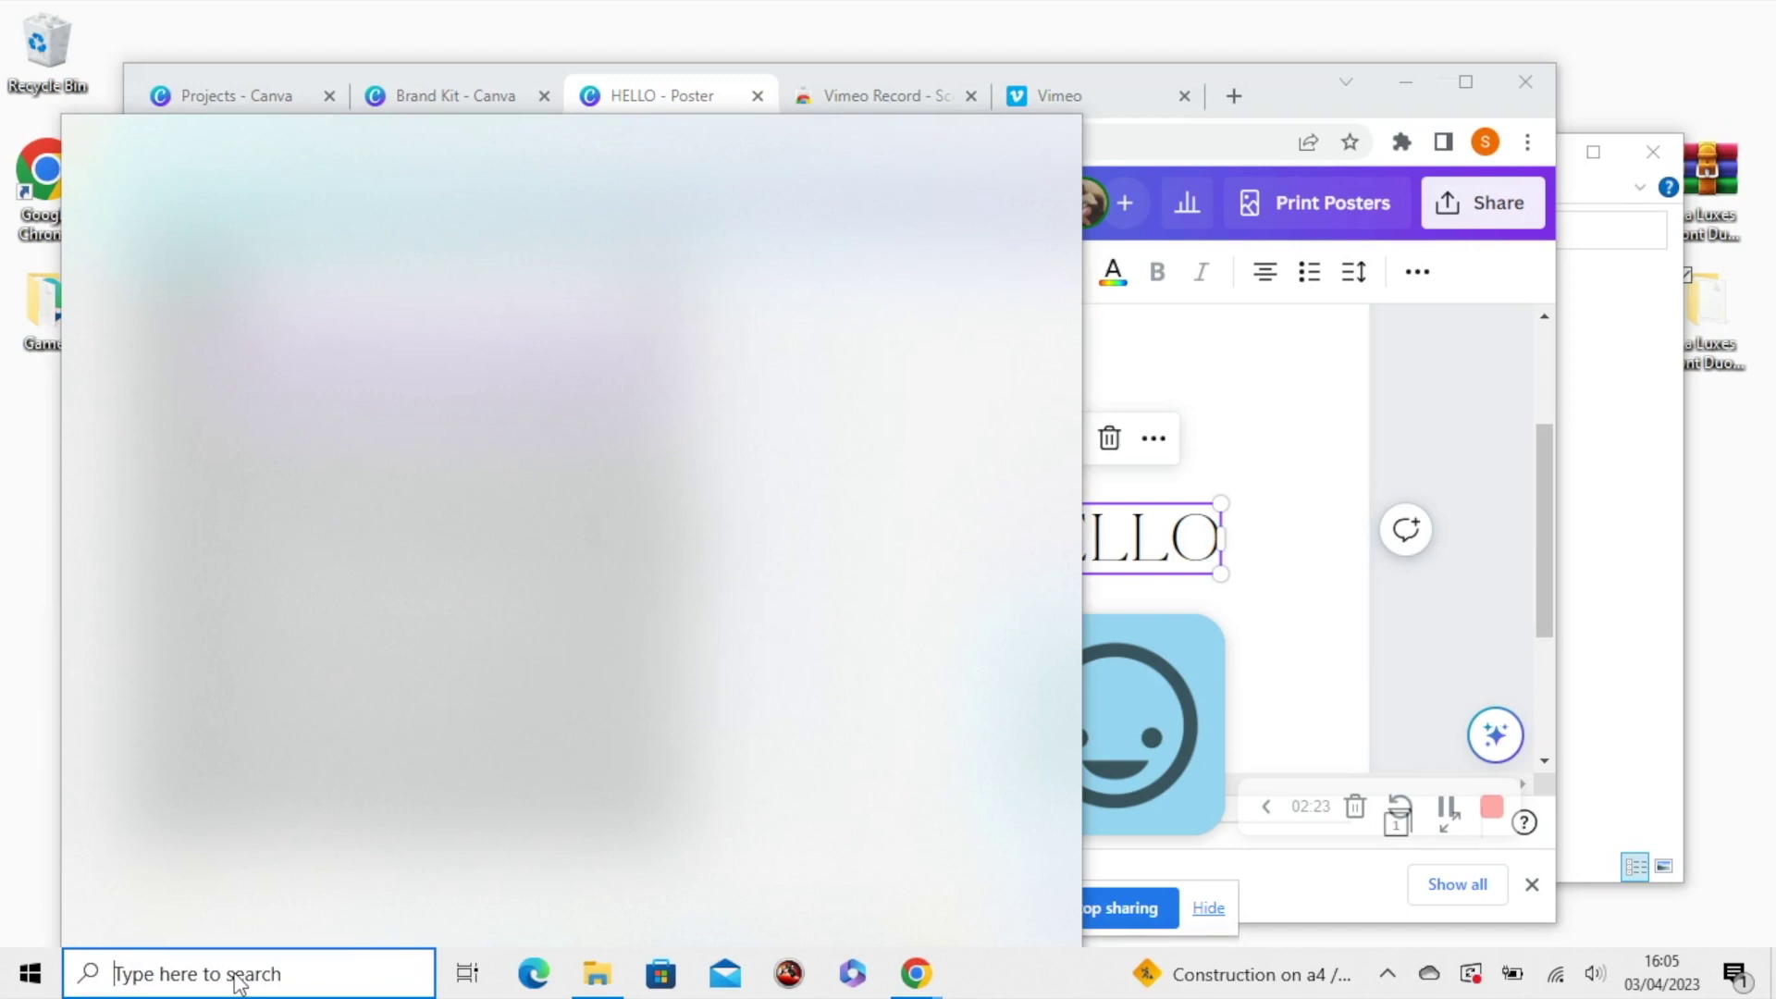
Launch Character Map and show the La Luxes Serif font.
{"action": "type", "text": "CHARACTER"}
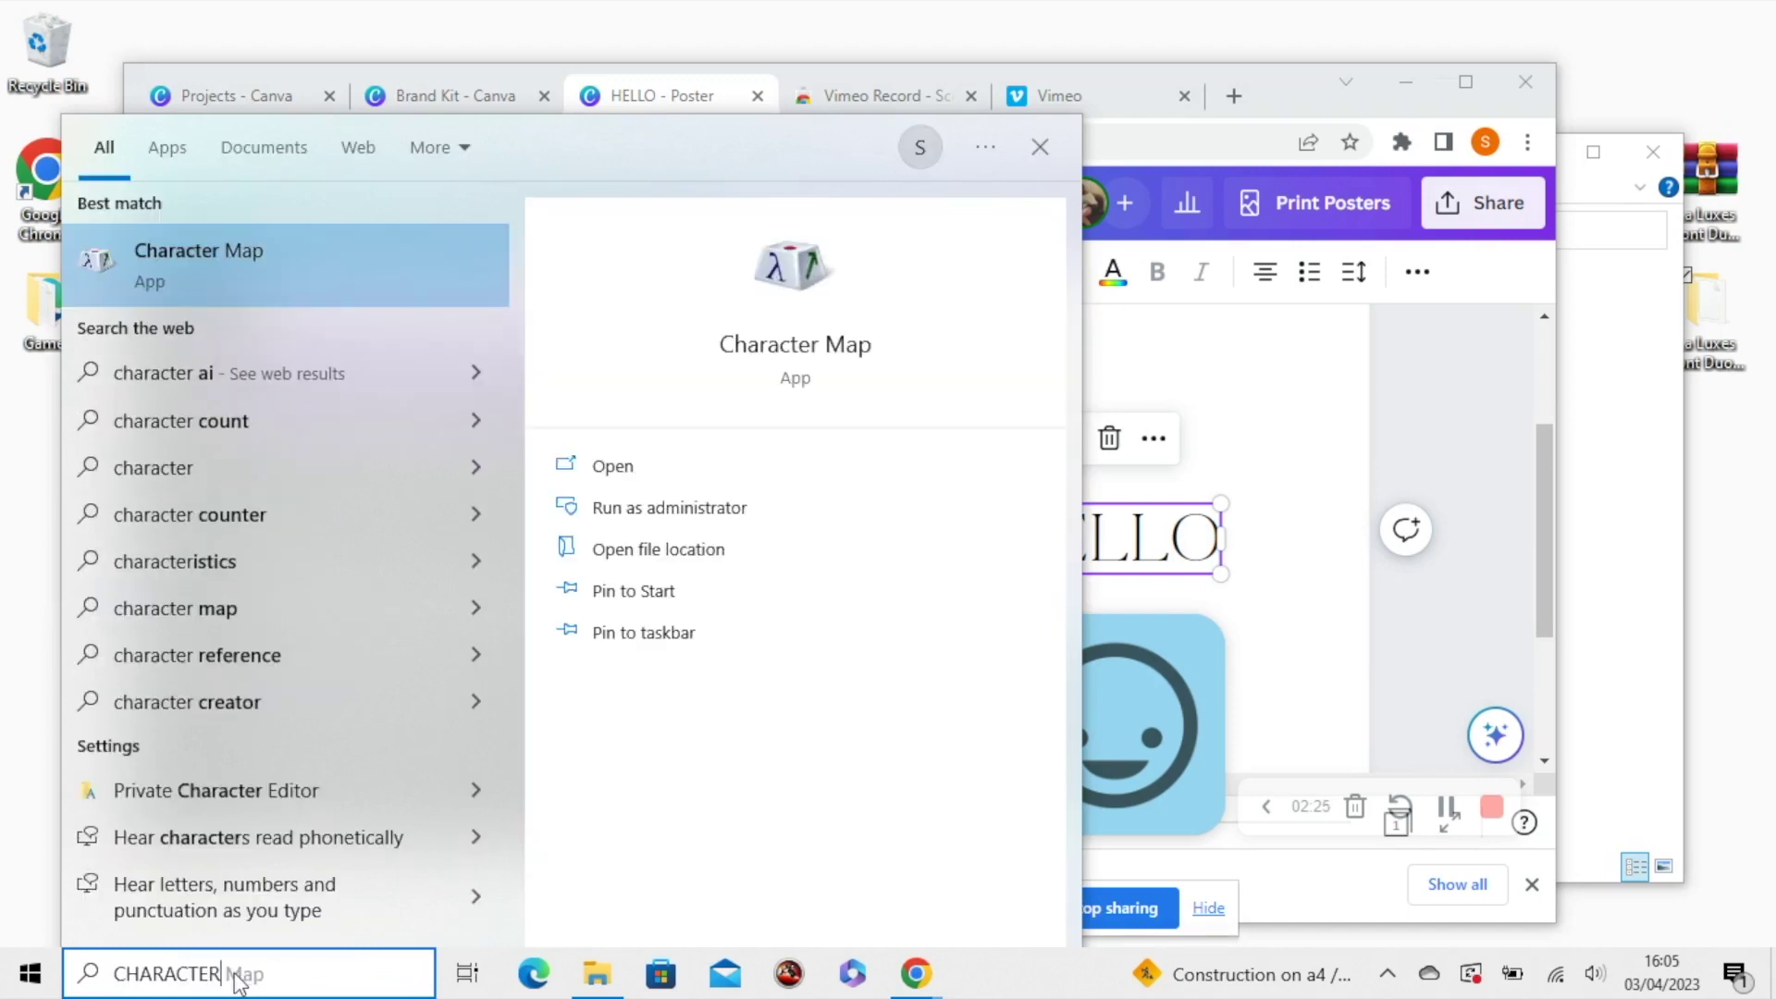
{"action": "type", "text": " MAP"}
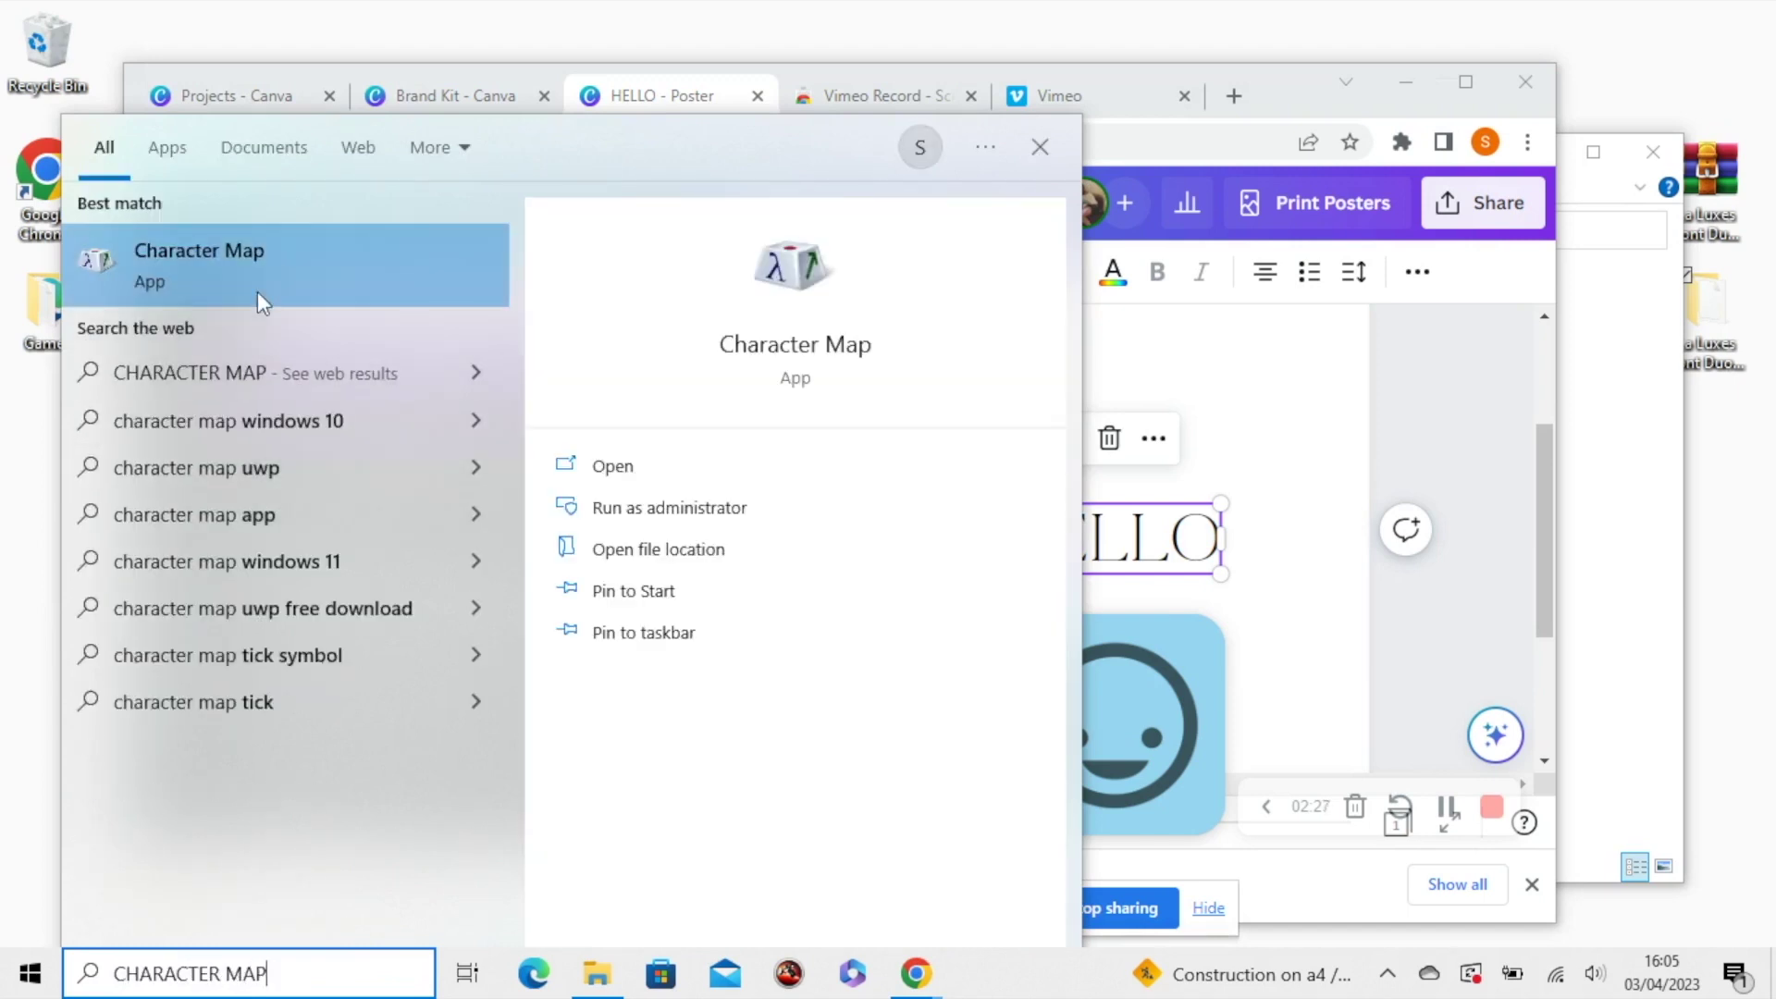
{"action": "left_click", "coordinate": [274, 263]}
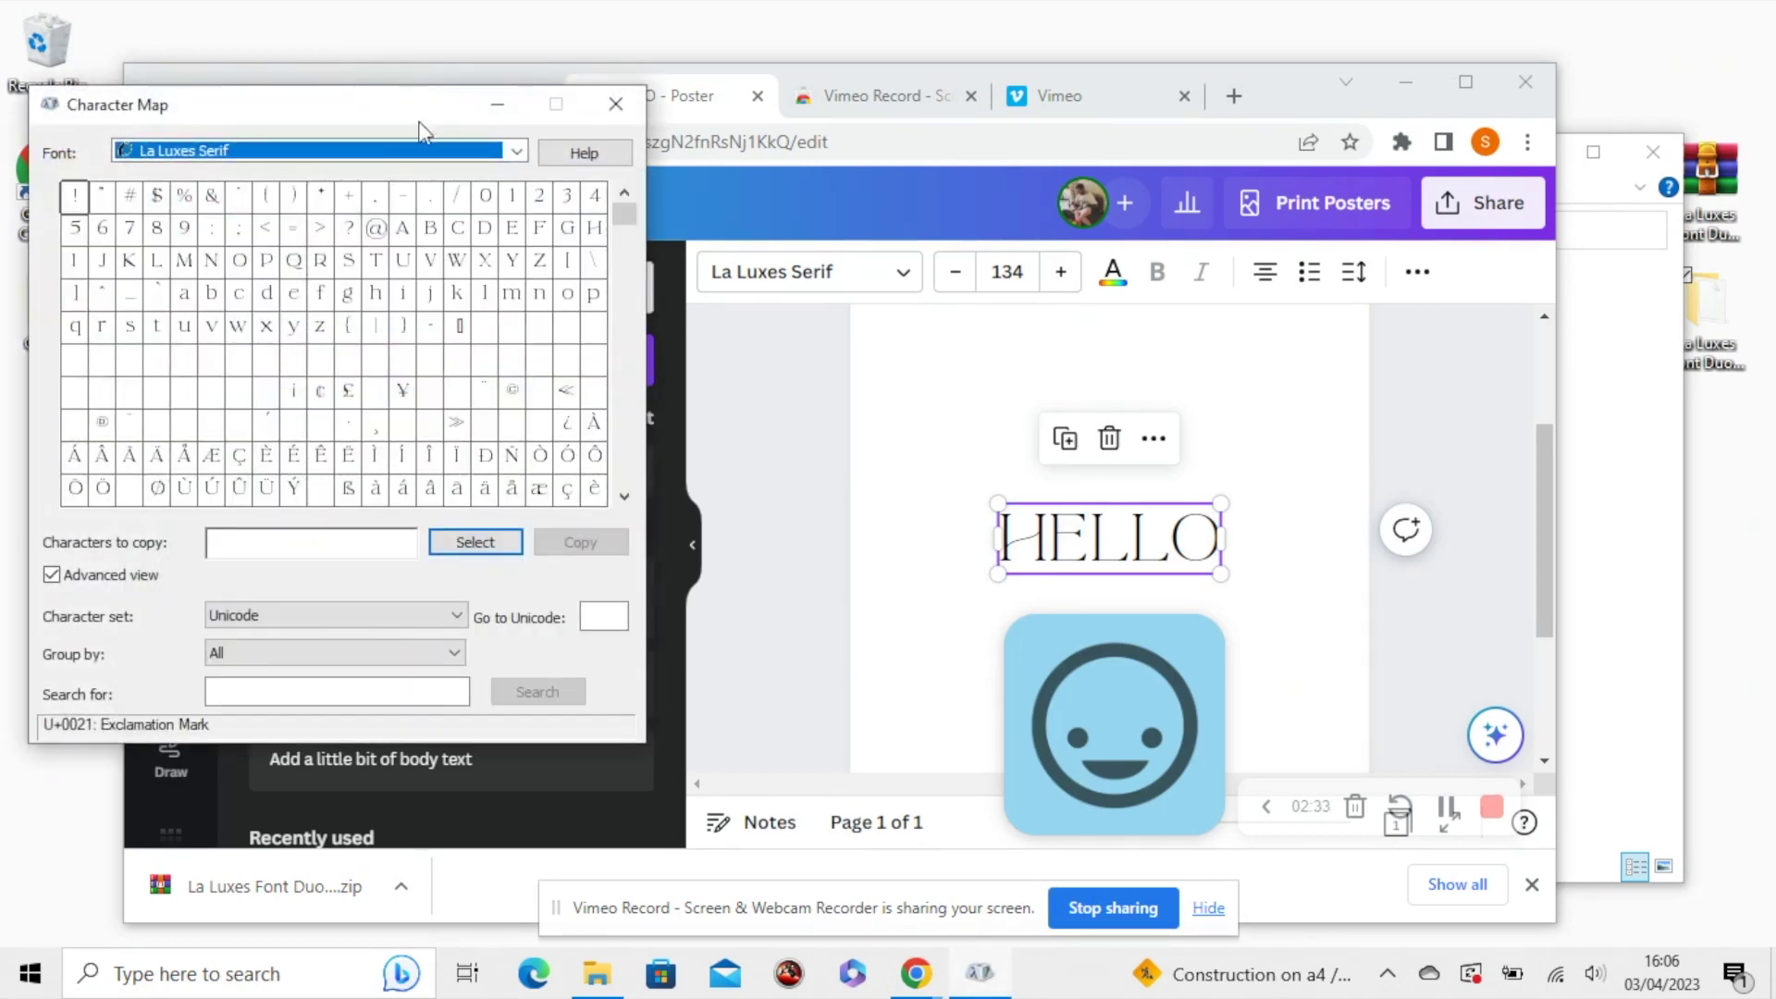
{"action": "left_click", "coordinate": [516, 151]}
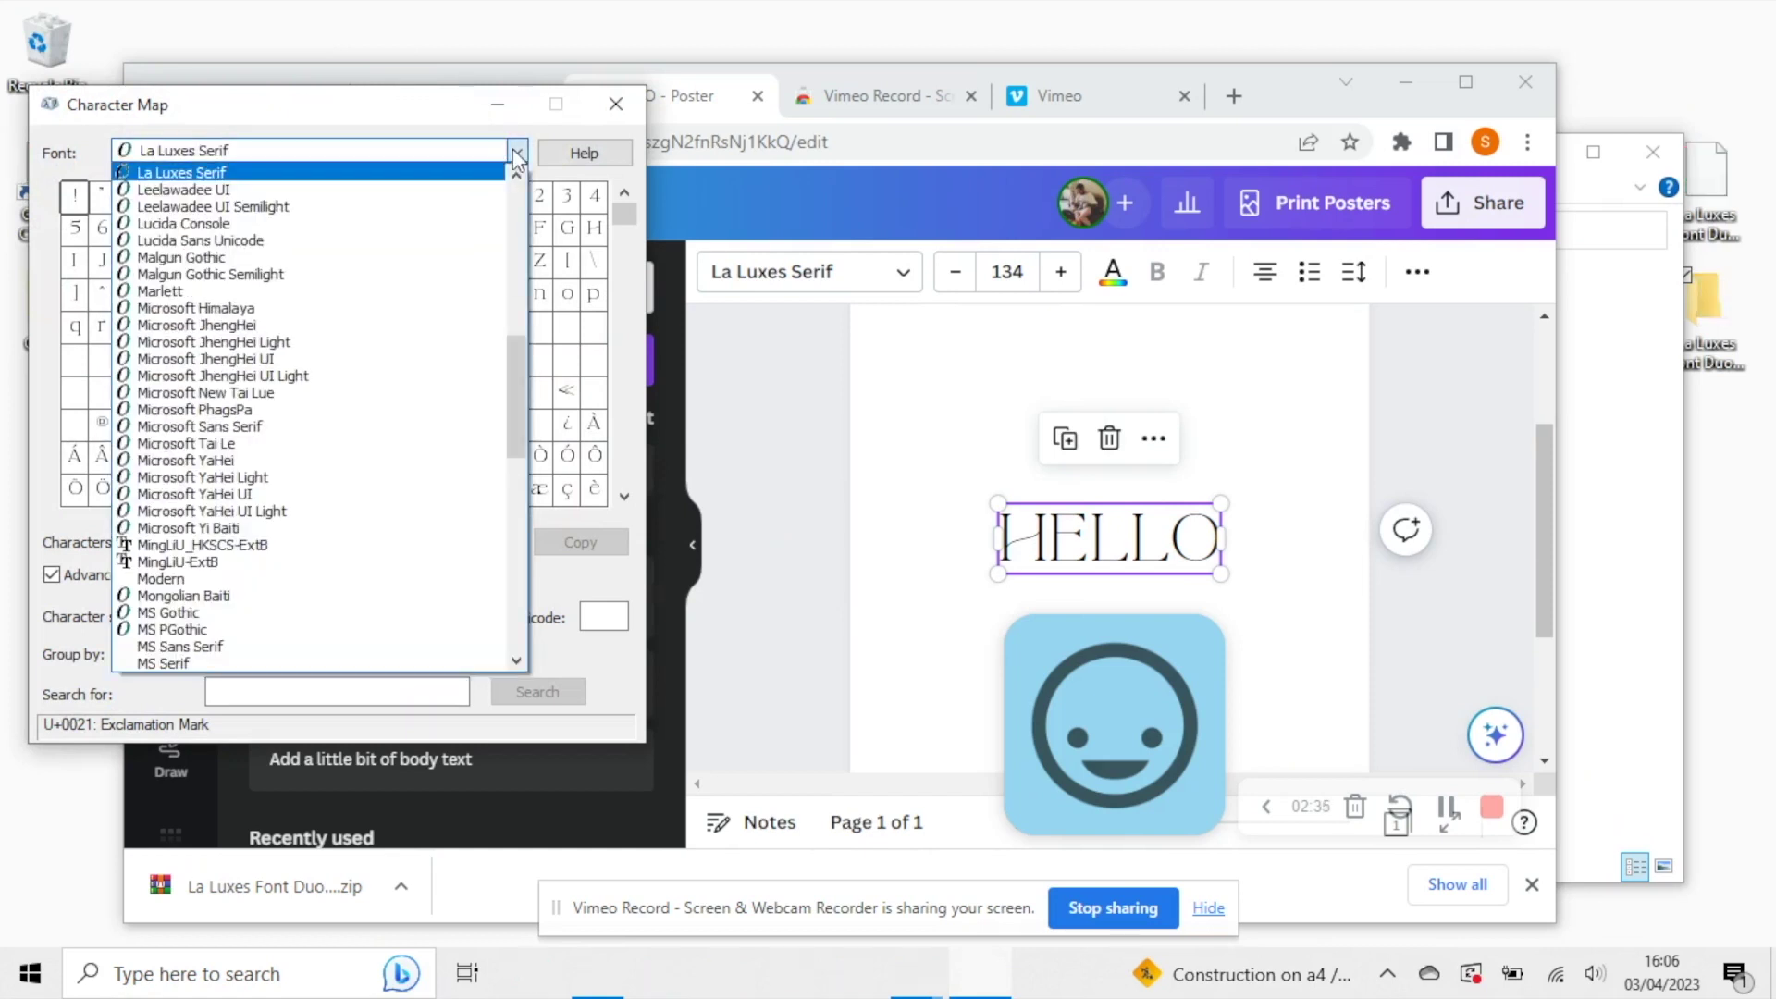
{"action": "left_click", "coordinate": [516, 157]}
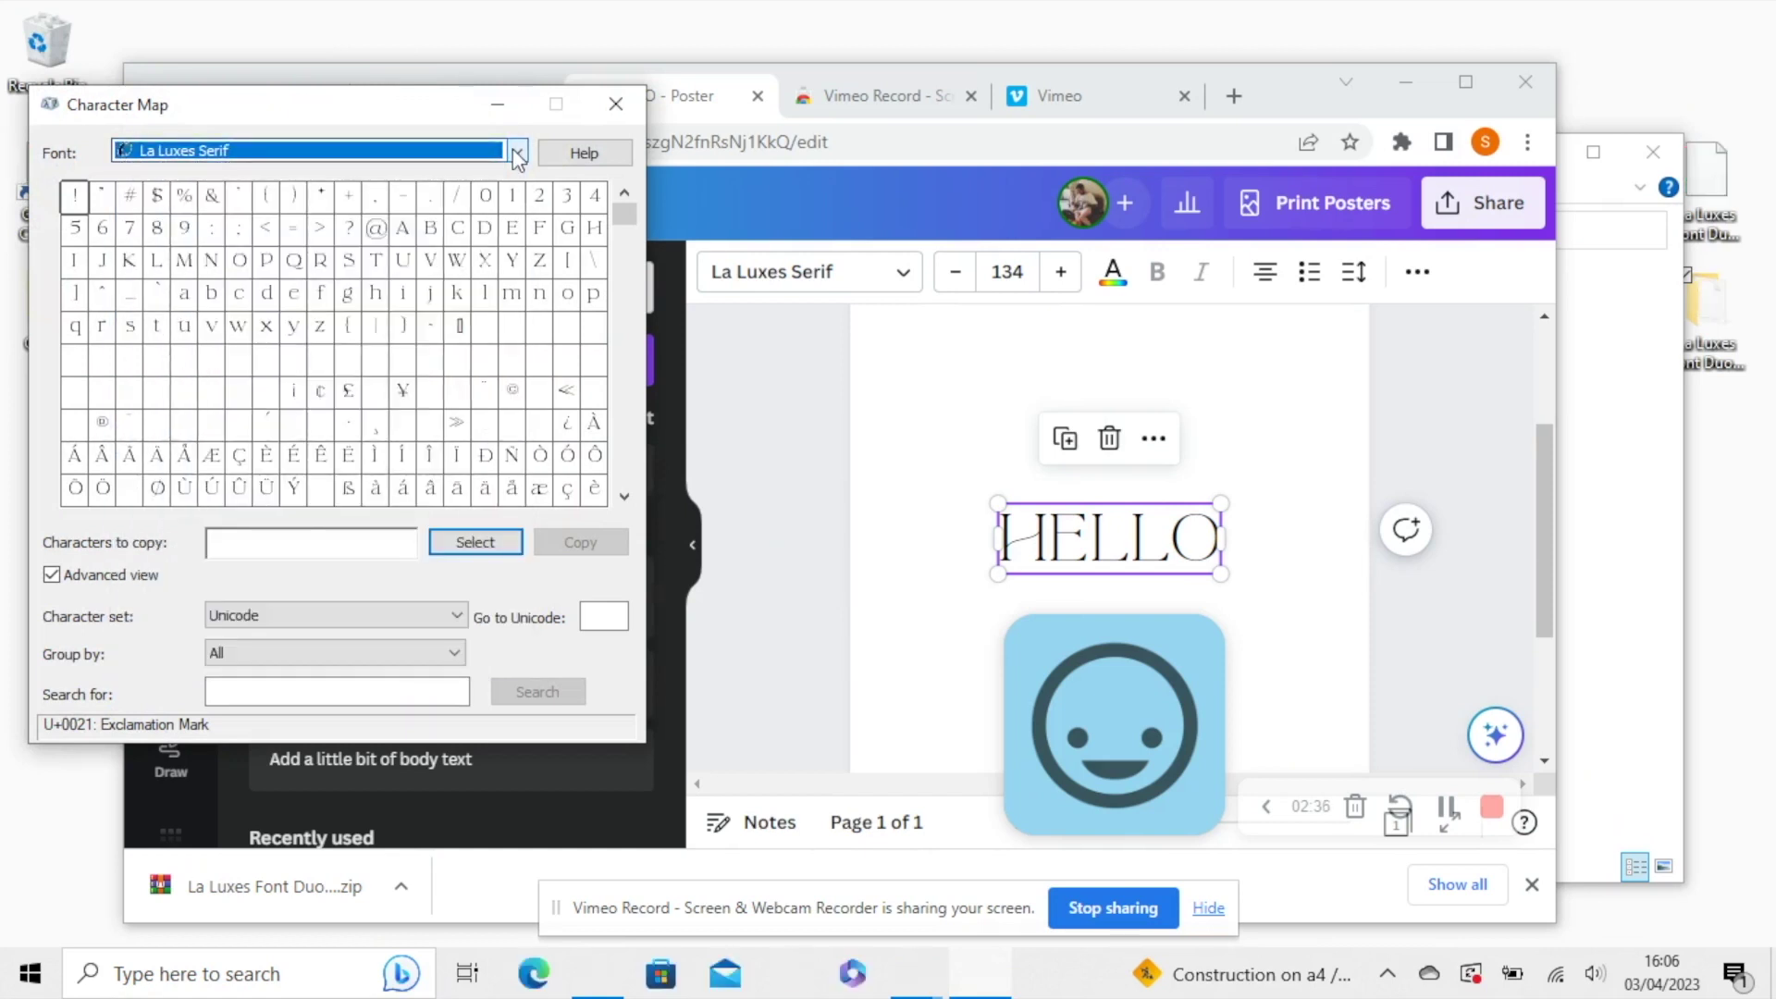
Jump to Unicode E000 and copy the LL ligature glyph U+E017 to the clipboard.
{"action": "left_click", "coordinate": [617, 620]}
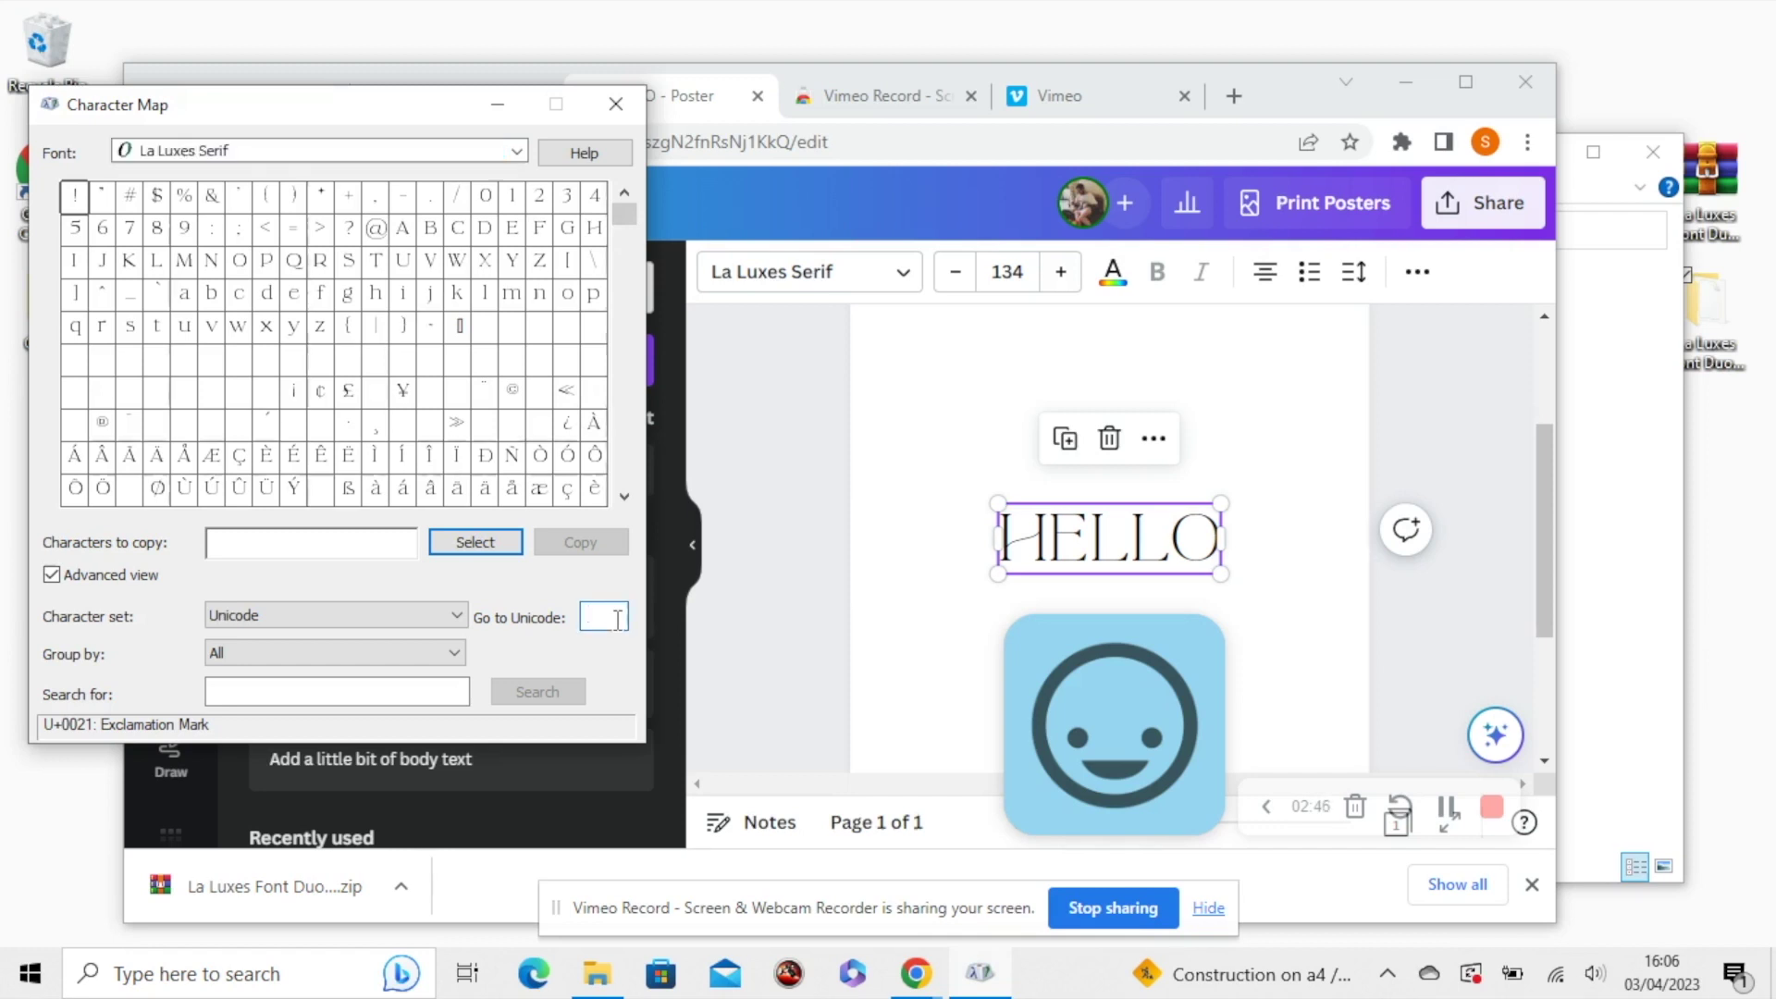
{"action": "left_click", "coordinate": [52, 575]}
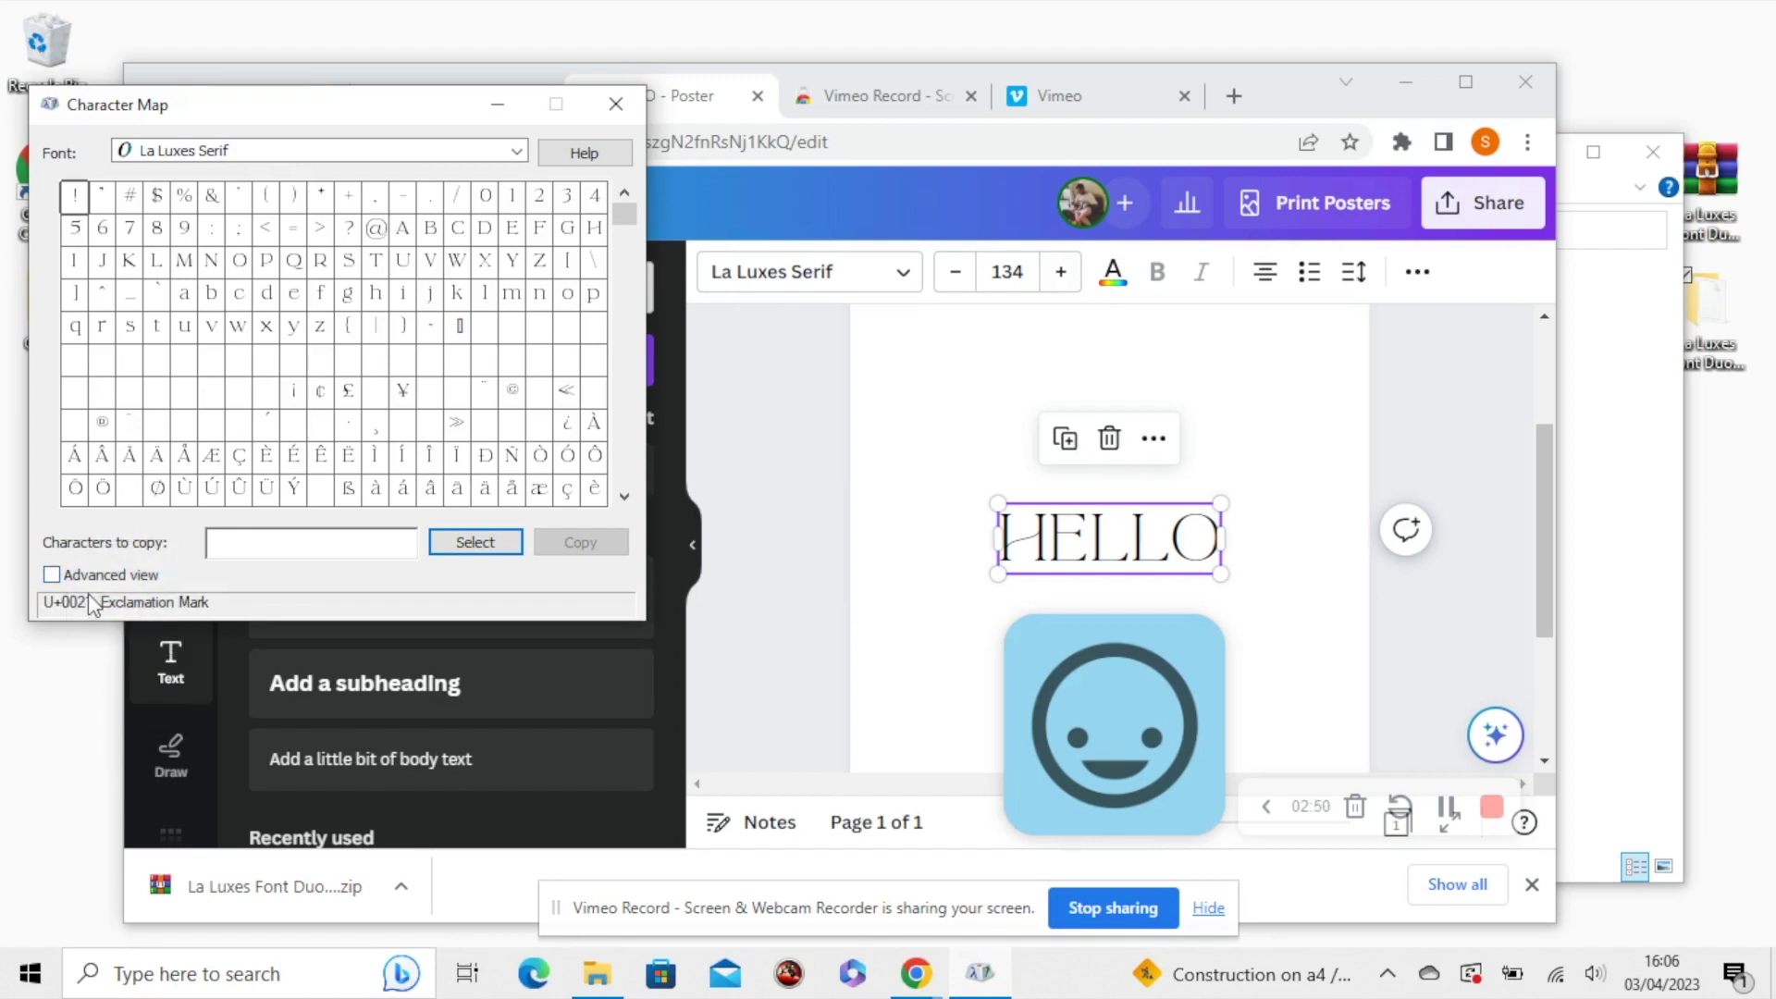
{"action": "left_click", "coordinate": [54, 575]}
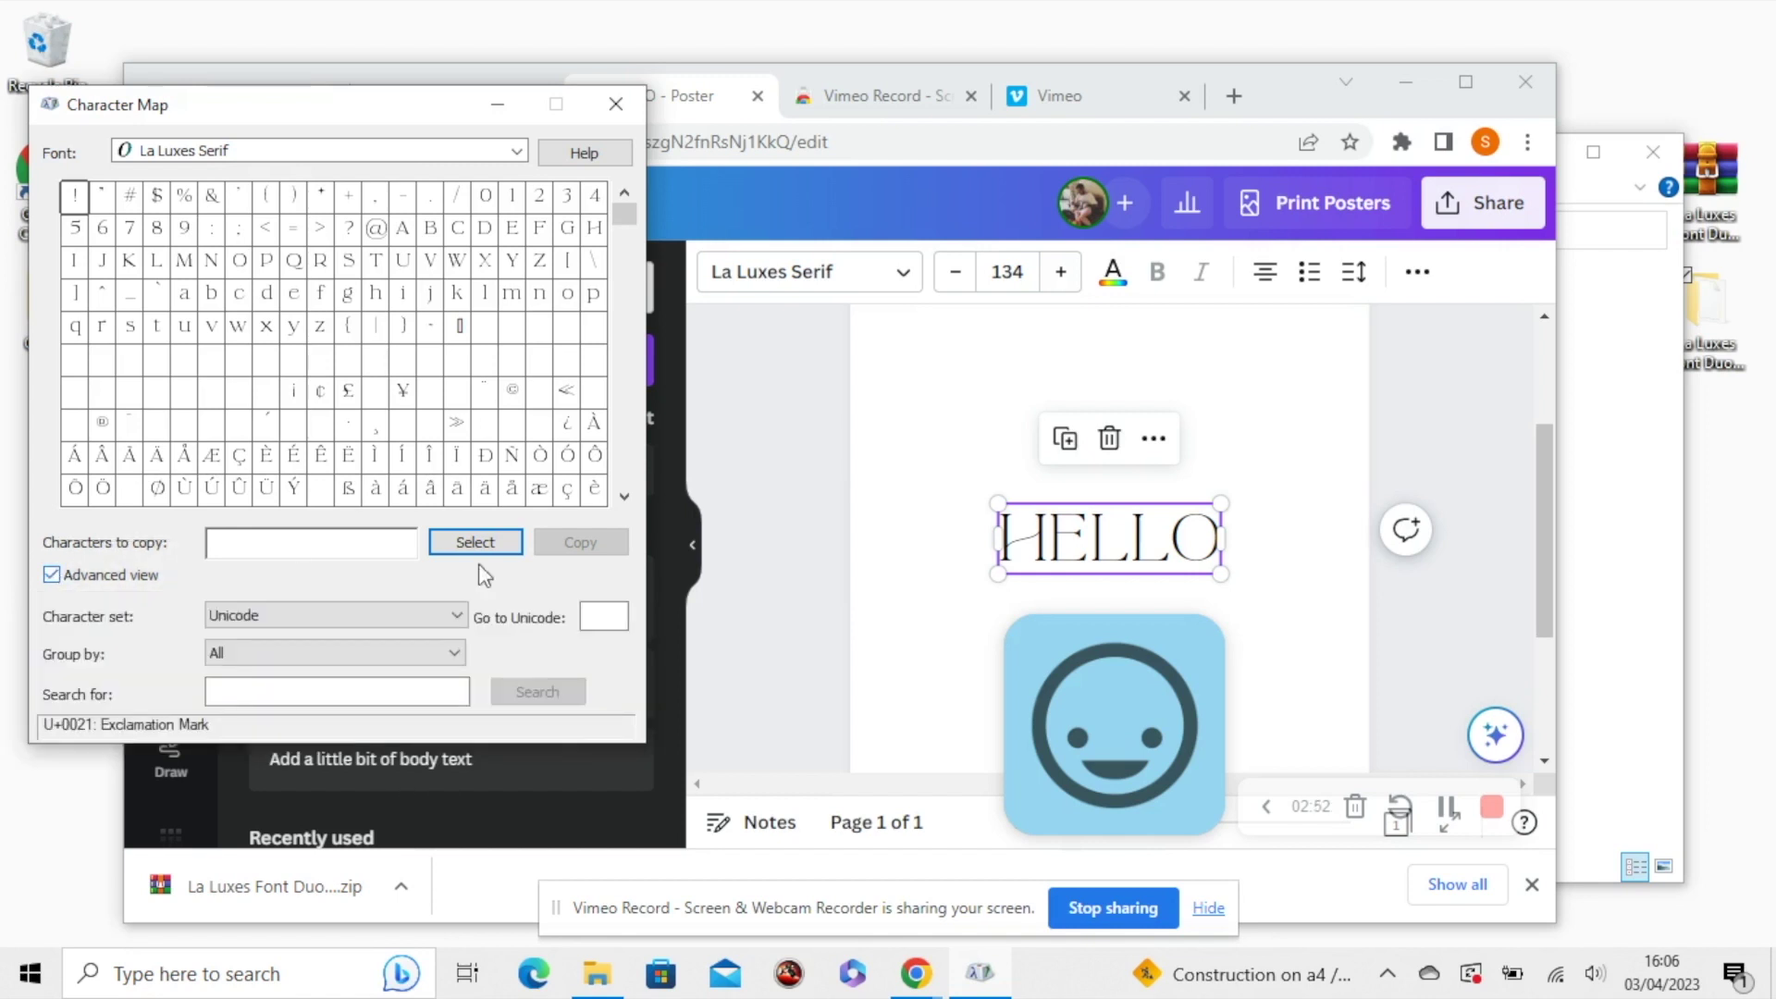
{"action": "left_click", "coordinate": [618, 615]}
{"action": "type", "text": "E000"}
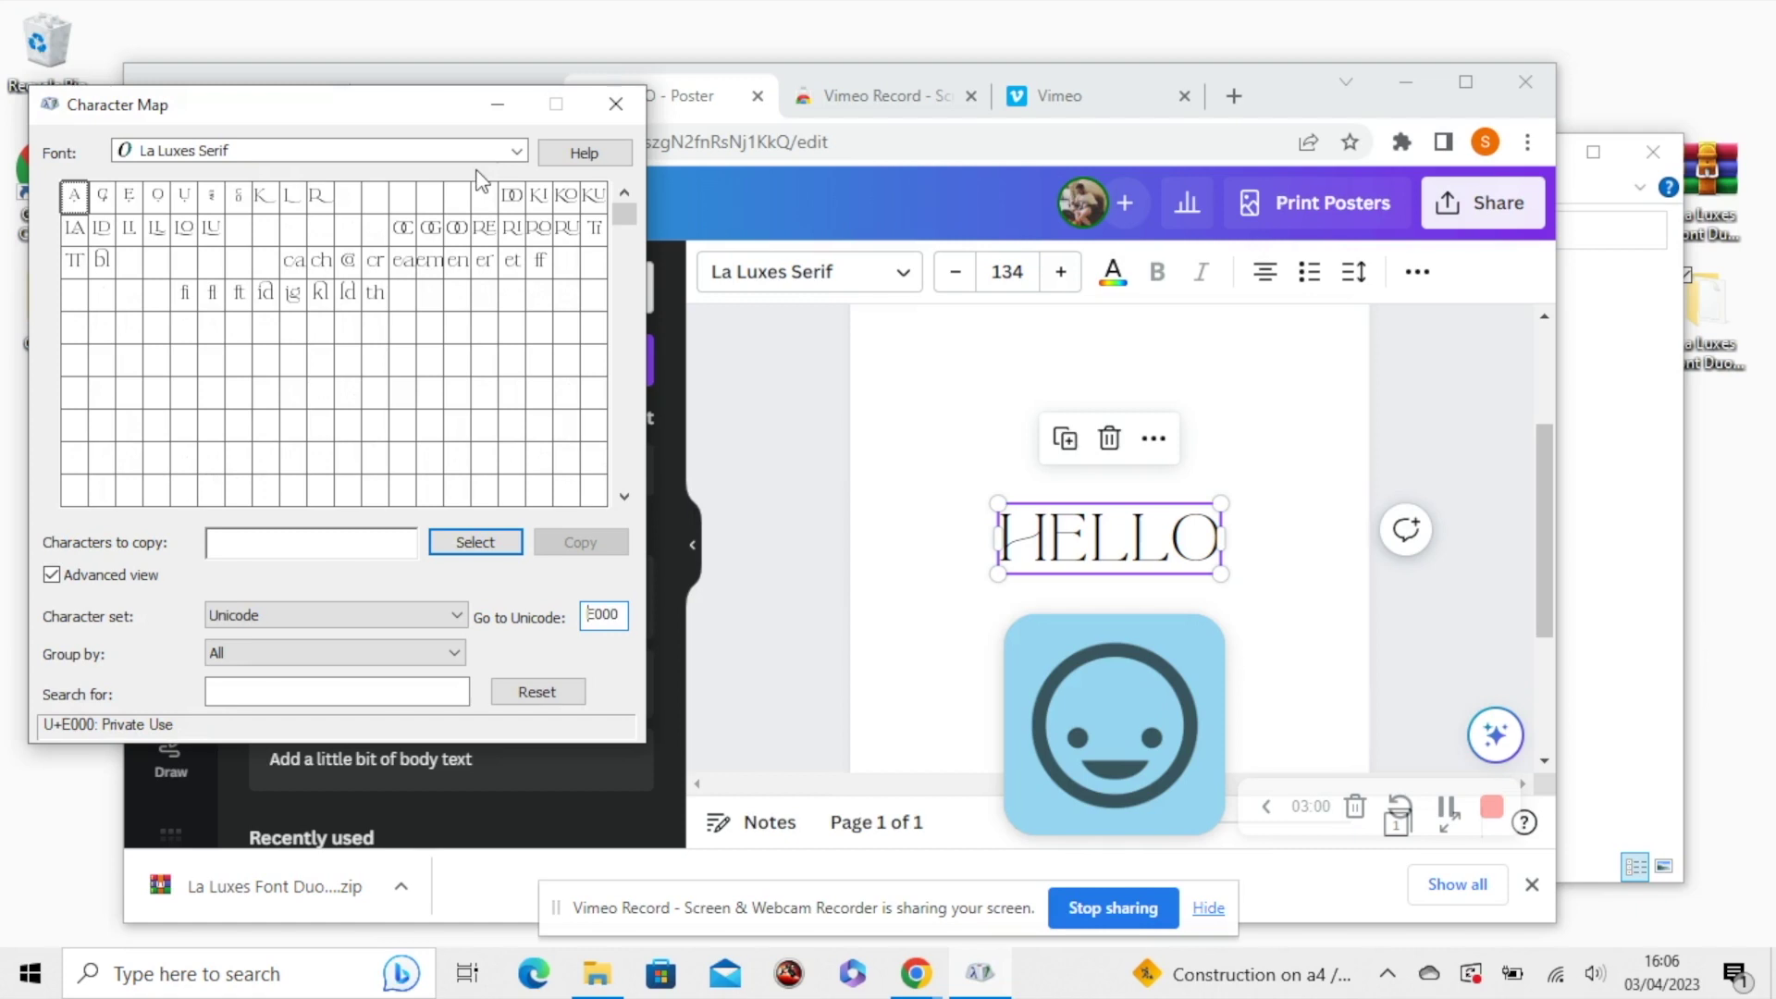
{"action": "left_click", "coordinate": [161, 237]}
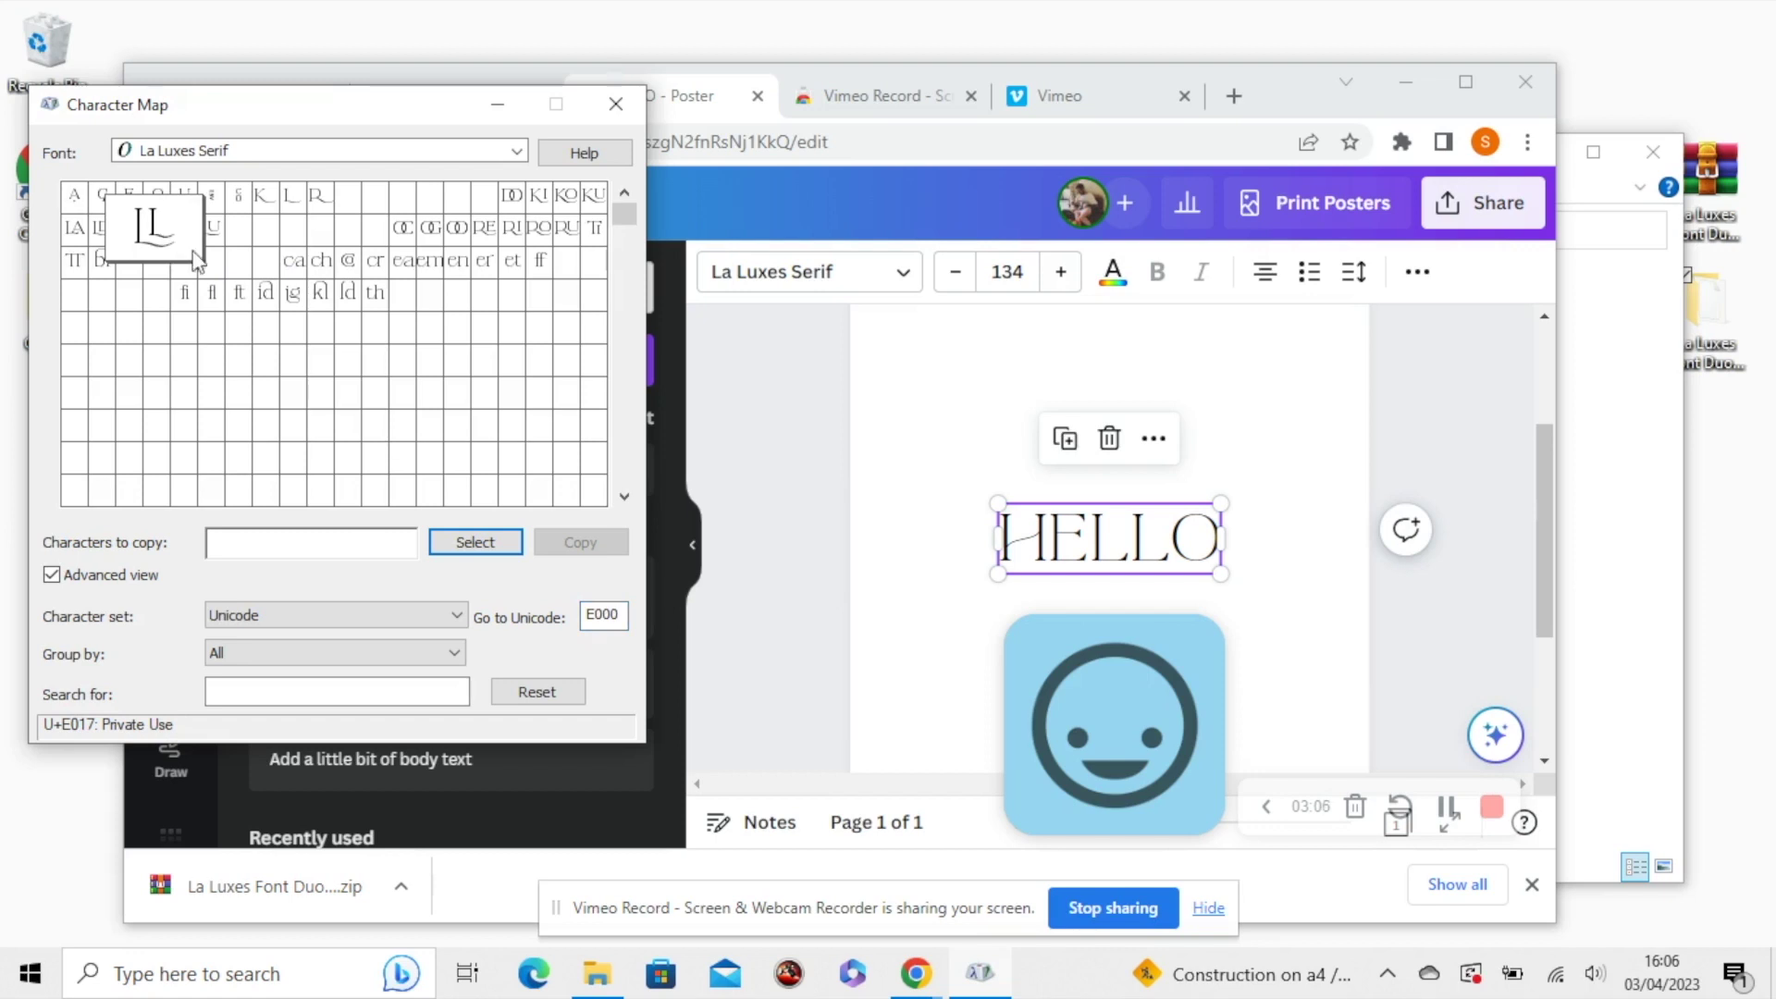
{"action": "left_click", "coordinate": [476, 542]}
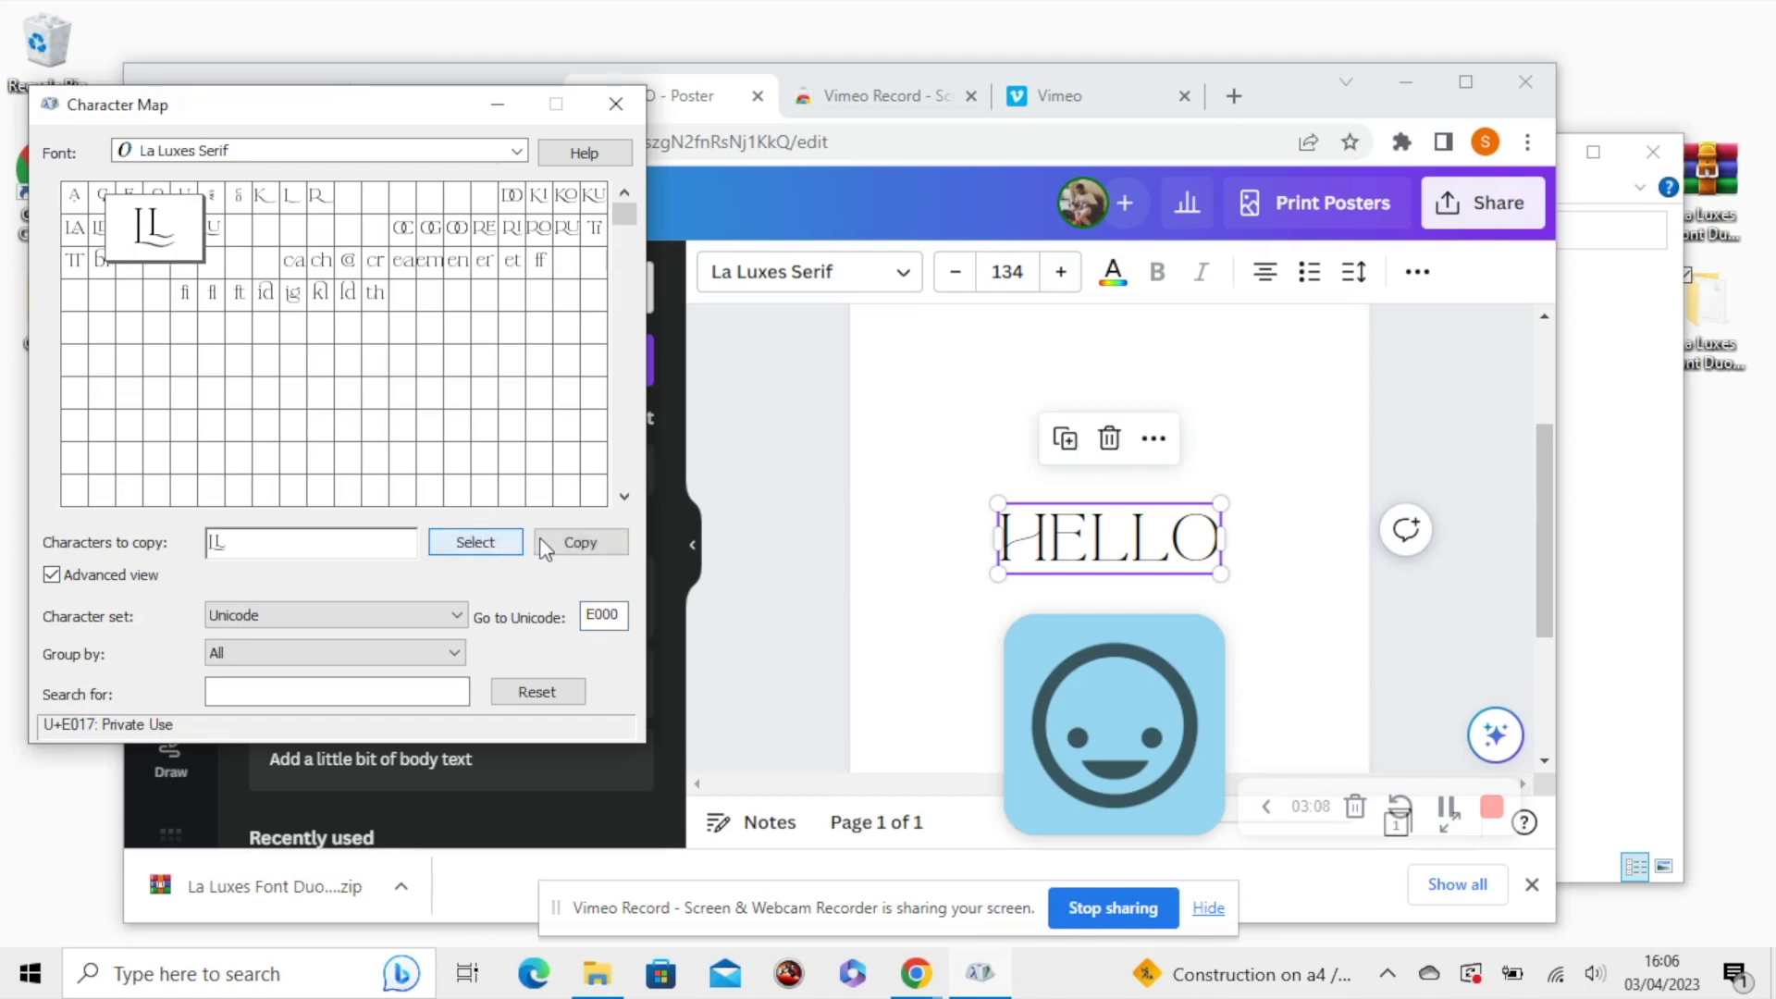
{"action": "left_click", "coordinate": [580, 544]}
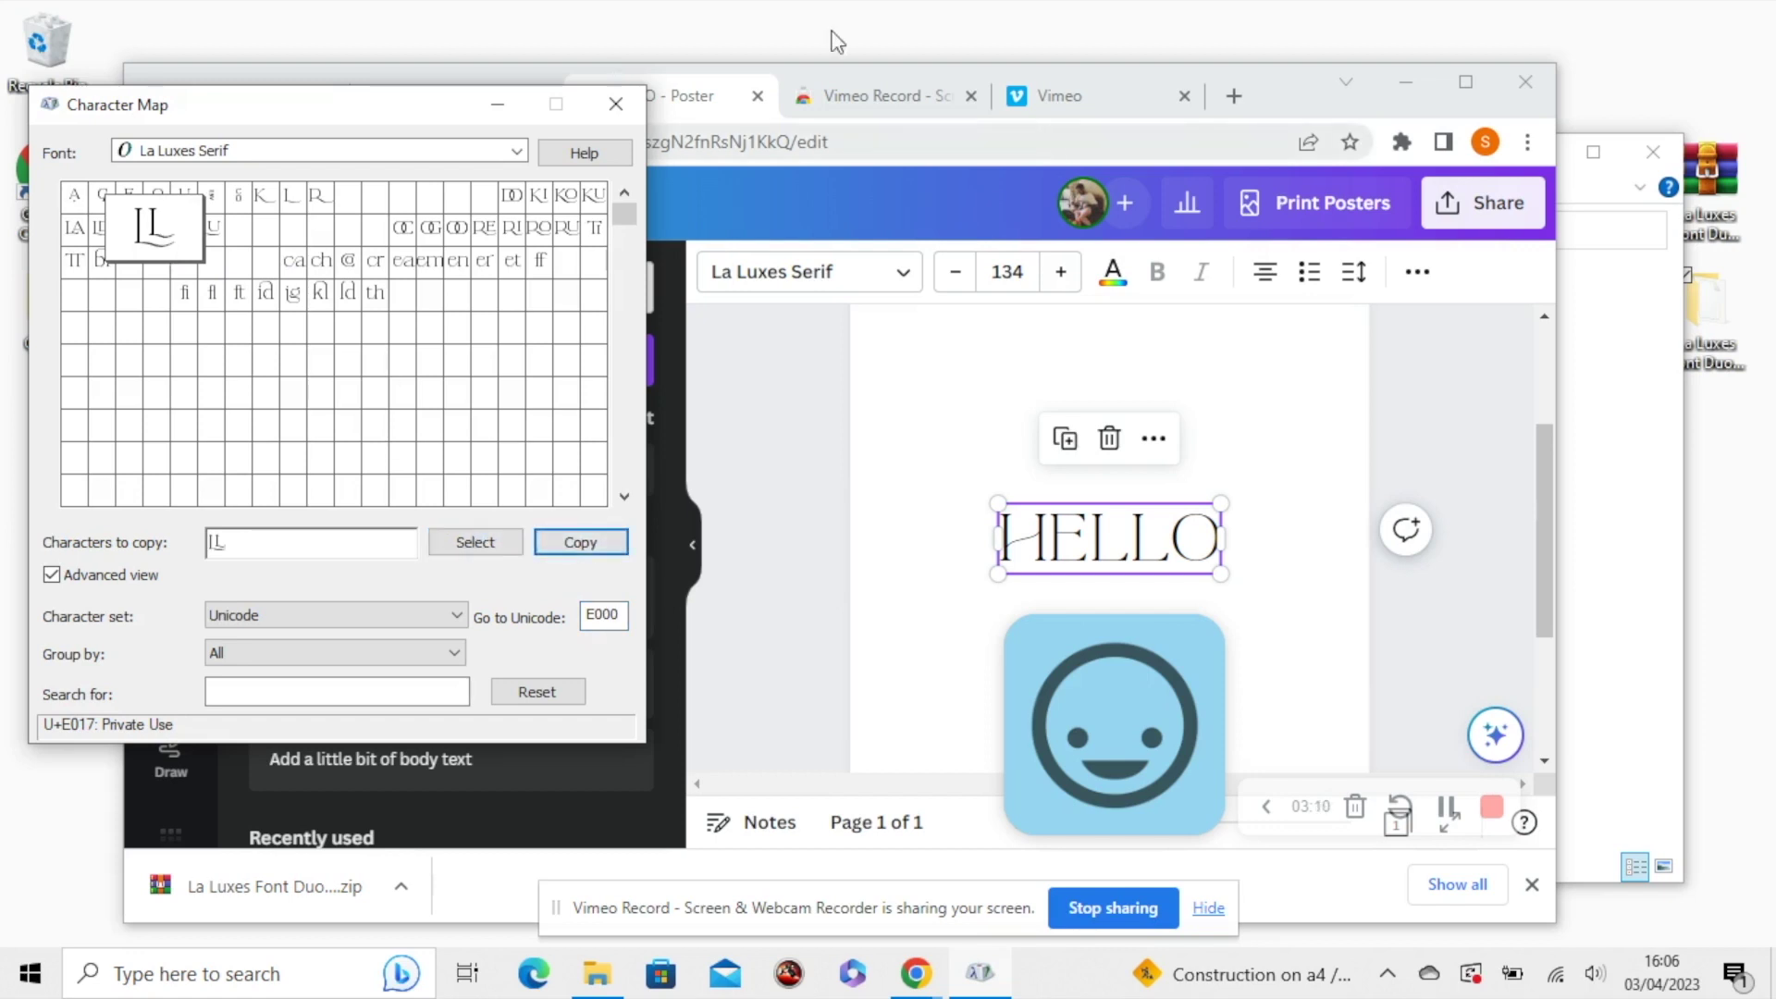
Nudge HELLO slightly right and paste the La Luxes Serif LL ligature over its two Ls.
{"action": "left_click", "coordinate": [696, 109]}
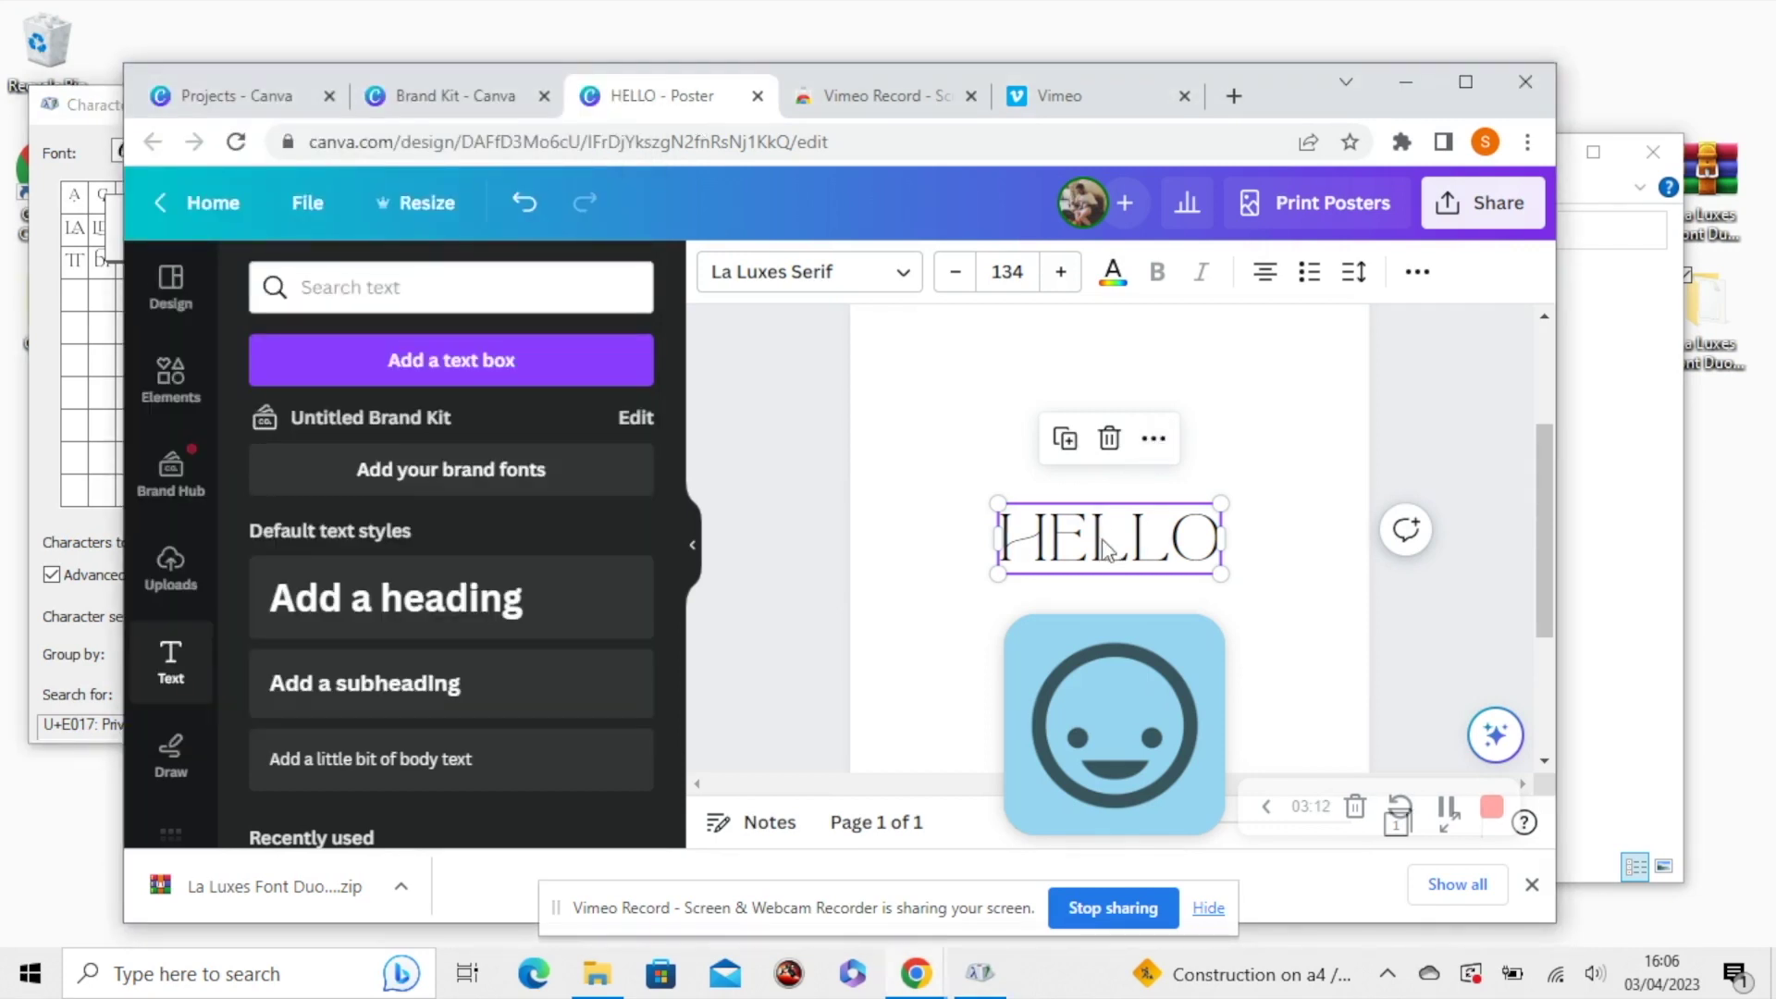
{"action": "left_click_drag", "start_coordinate": [1097, 538], "coordinate": [1126, 540]}
{"action": "double_click", "coordinate": [1127, 540]}
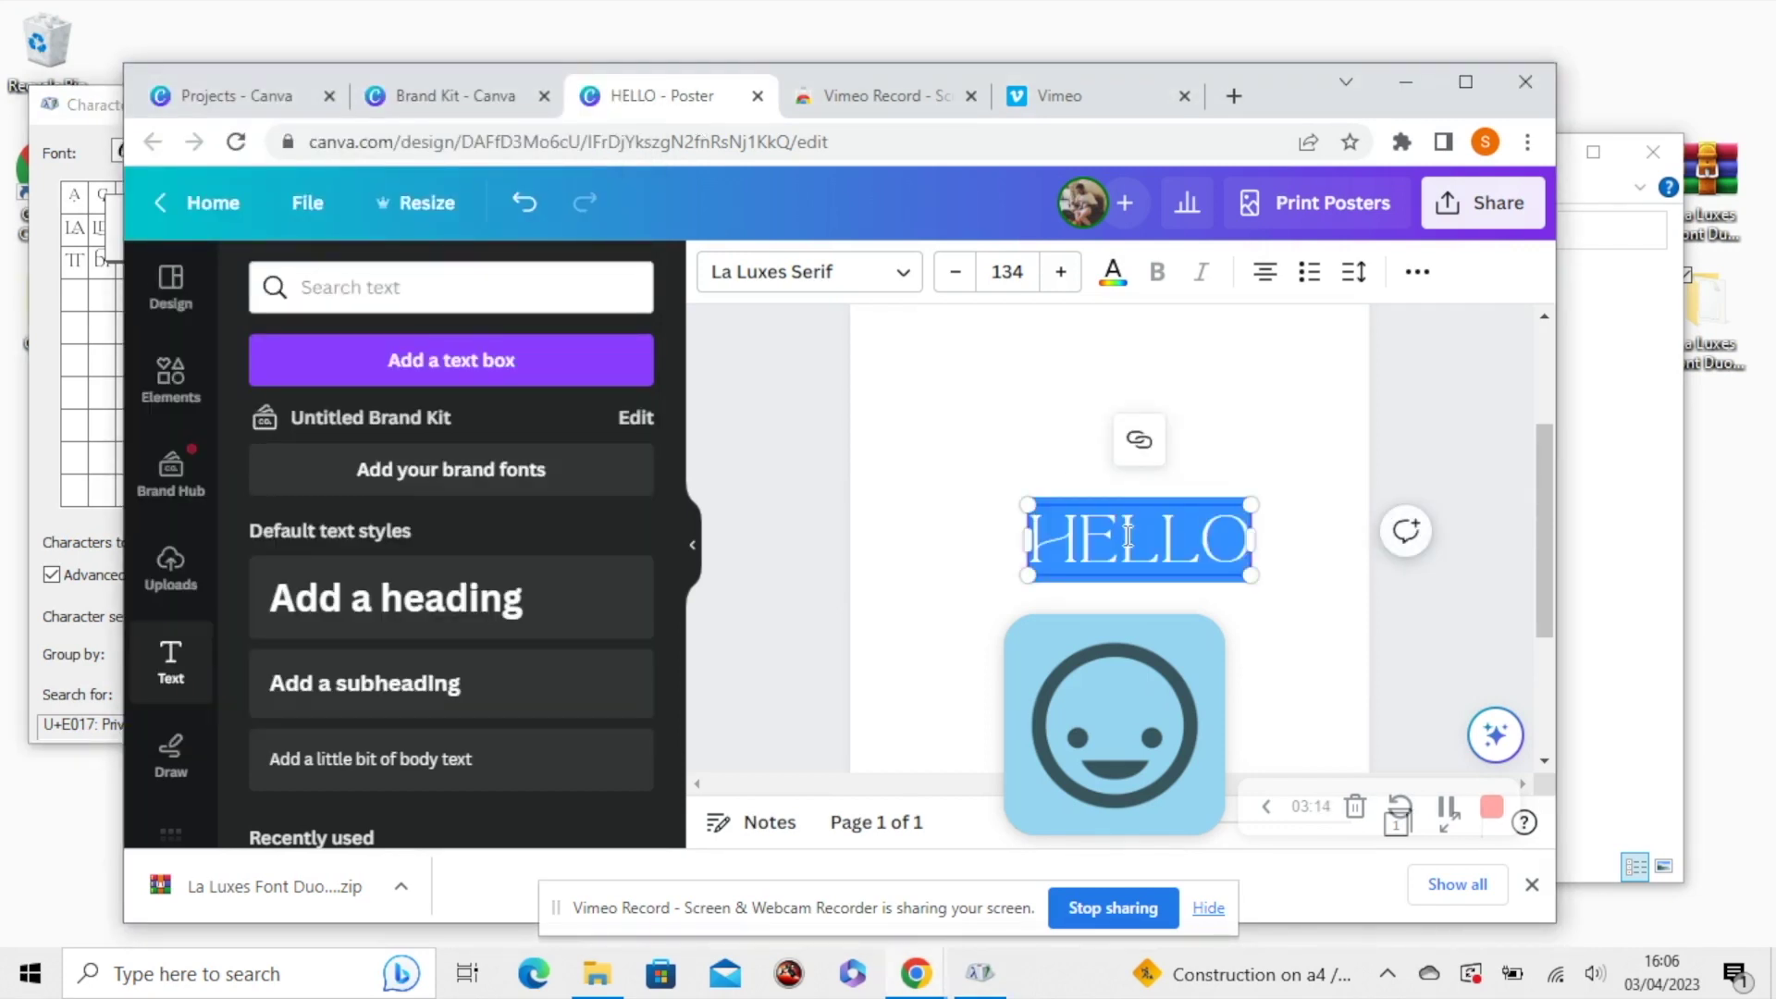
{"action": "type", "text": "HELLO"}
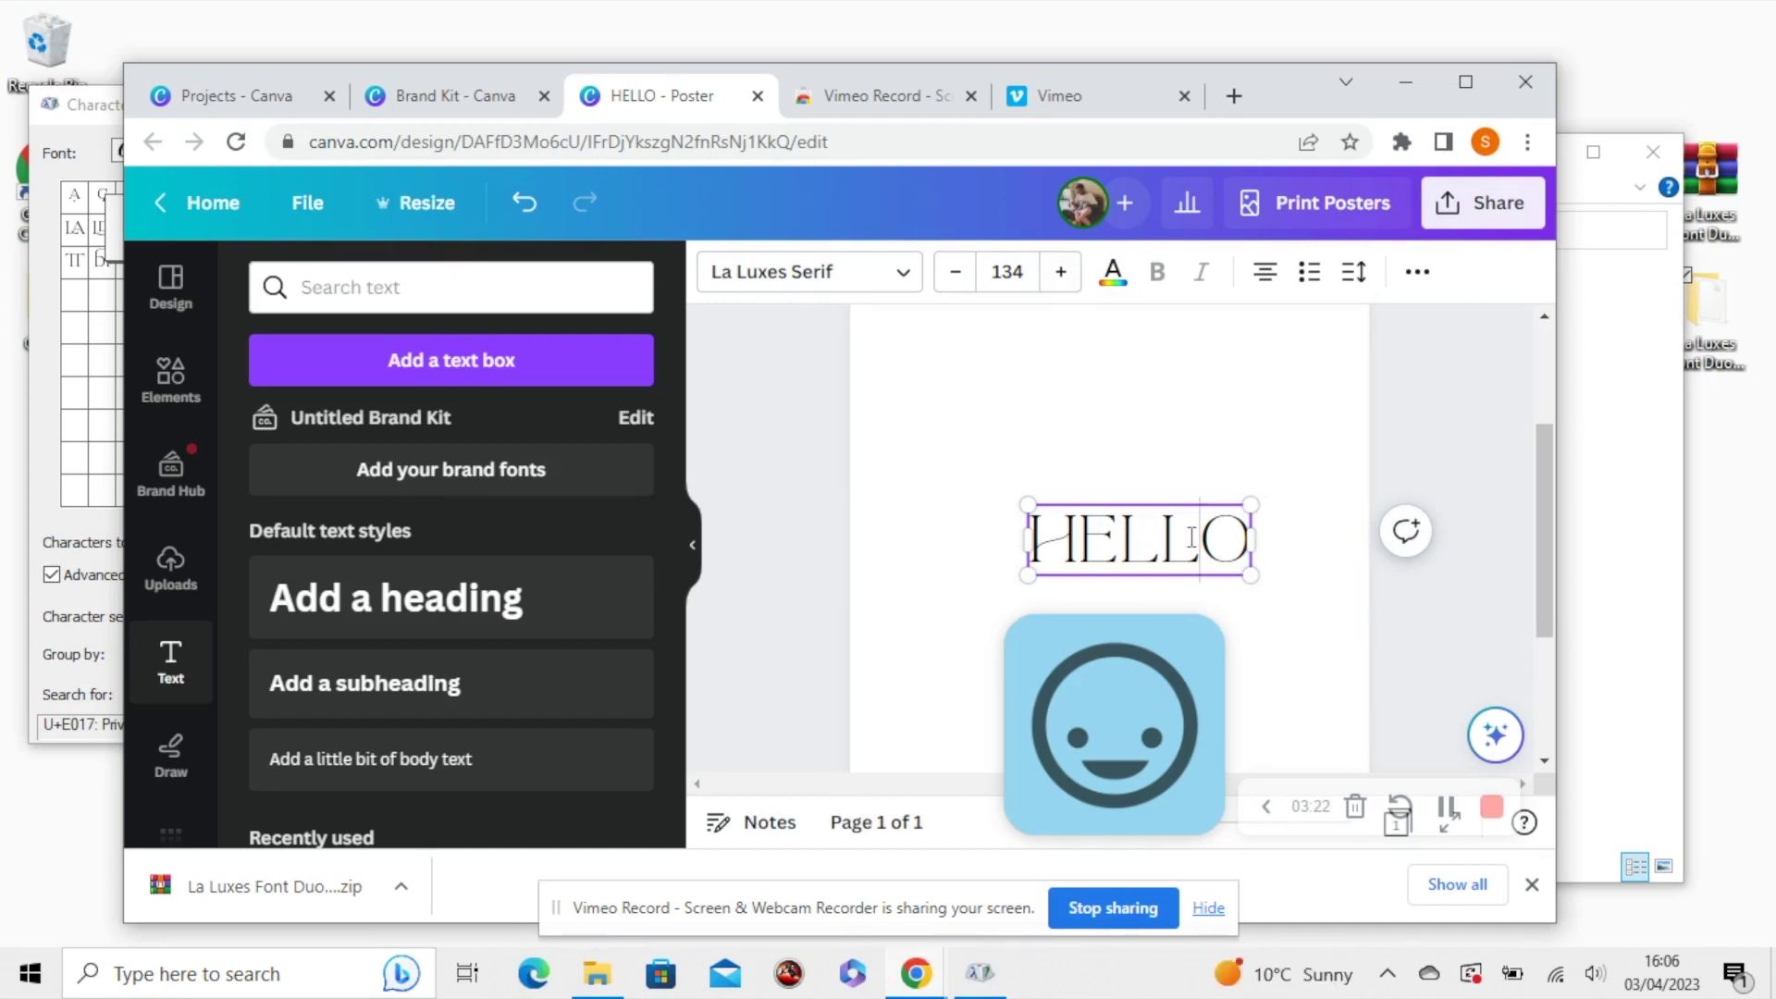
{"action": "key", "text": "shift+Left"}
{"action": "key", "text": "shift+Left"}
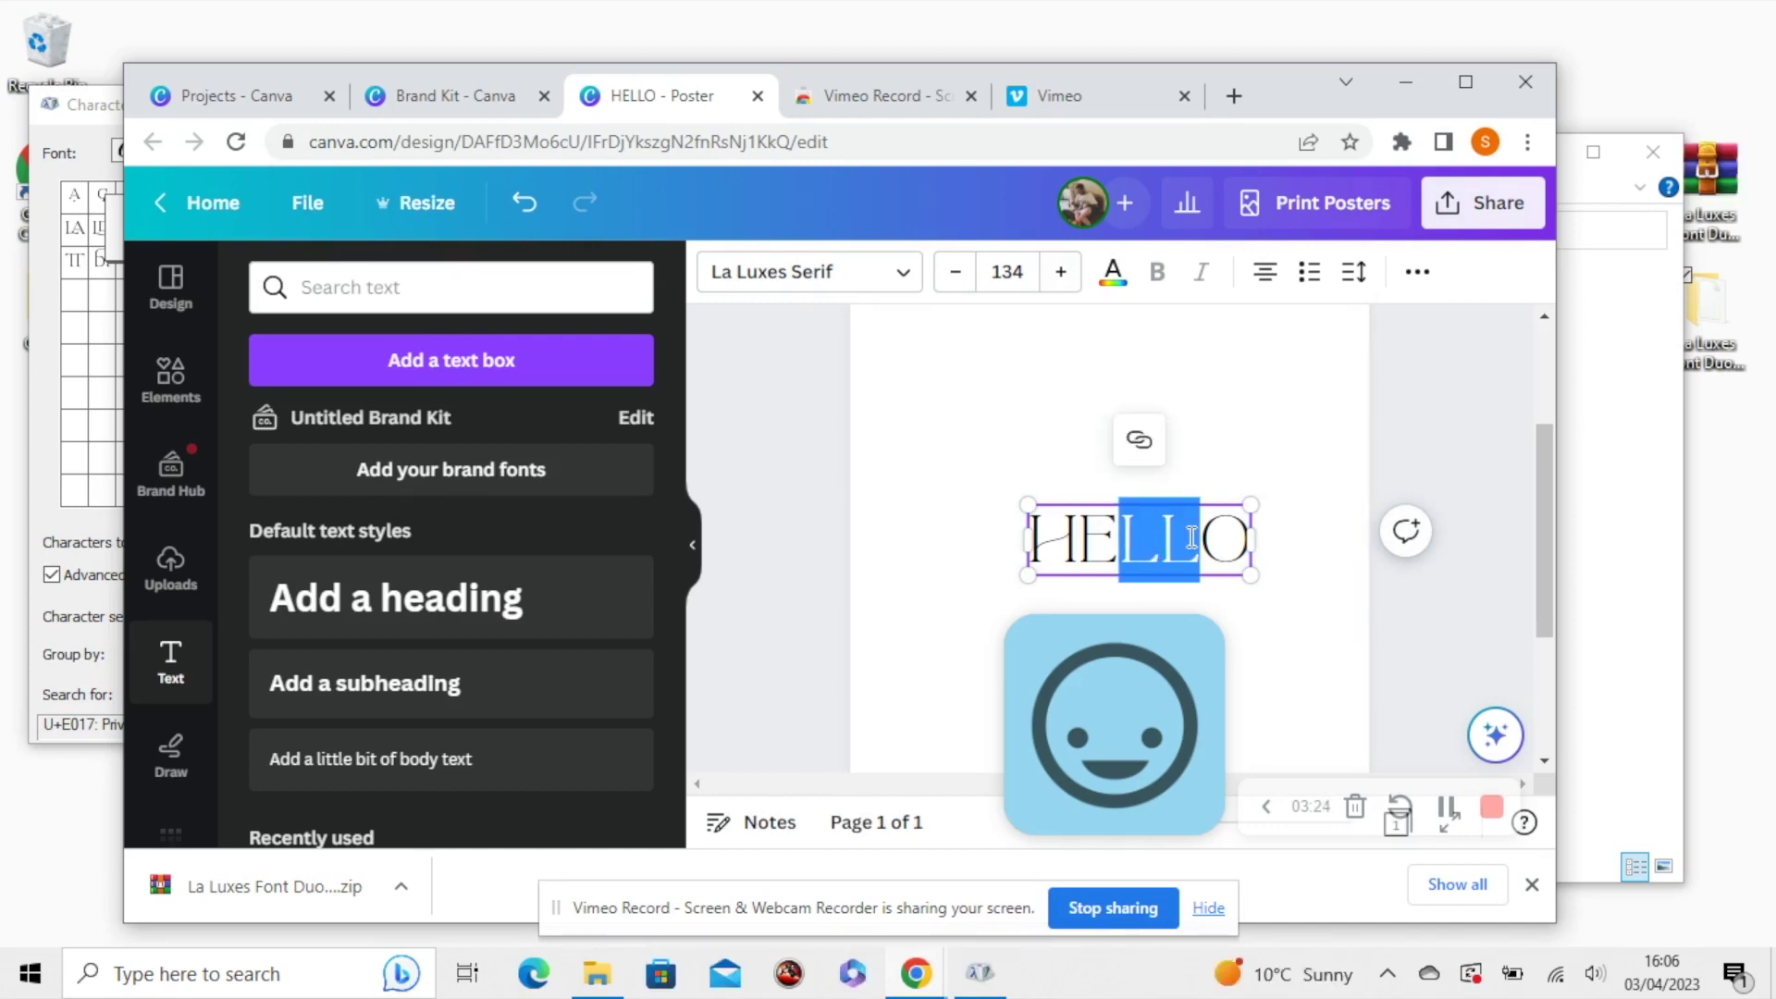
{"action": "right_click", "coordinate": [1192, 539]}
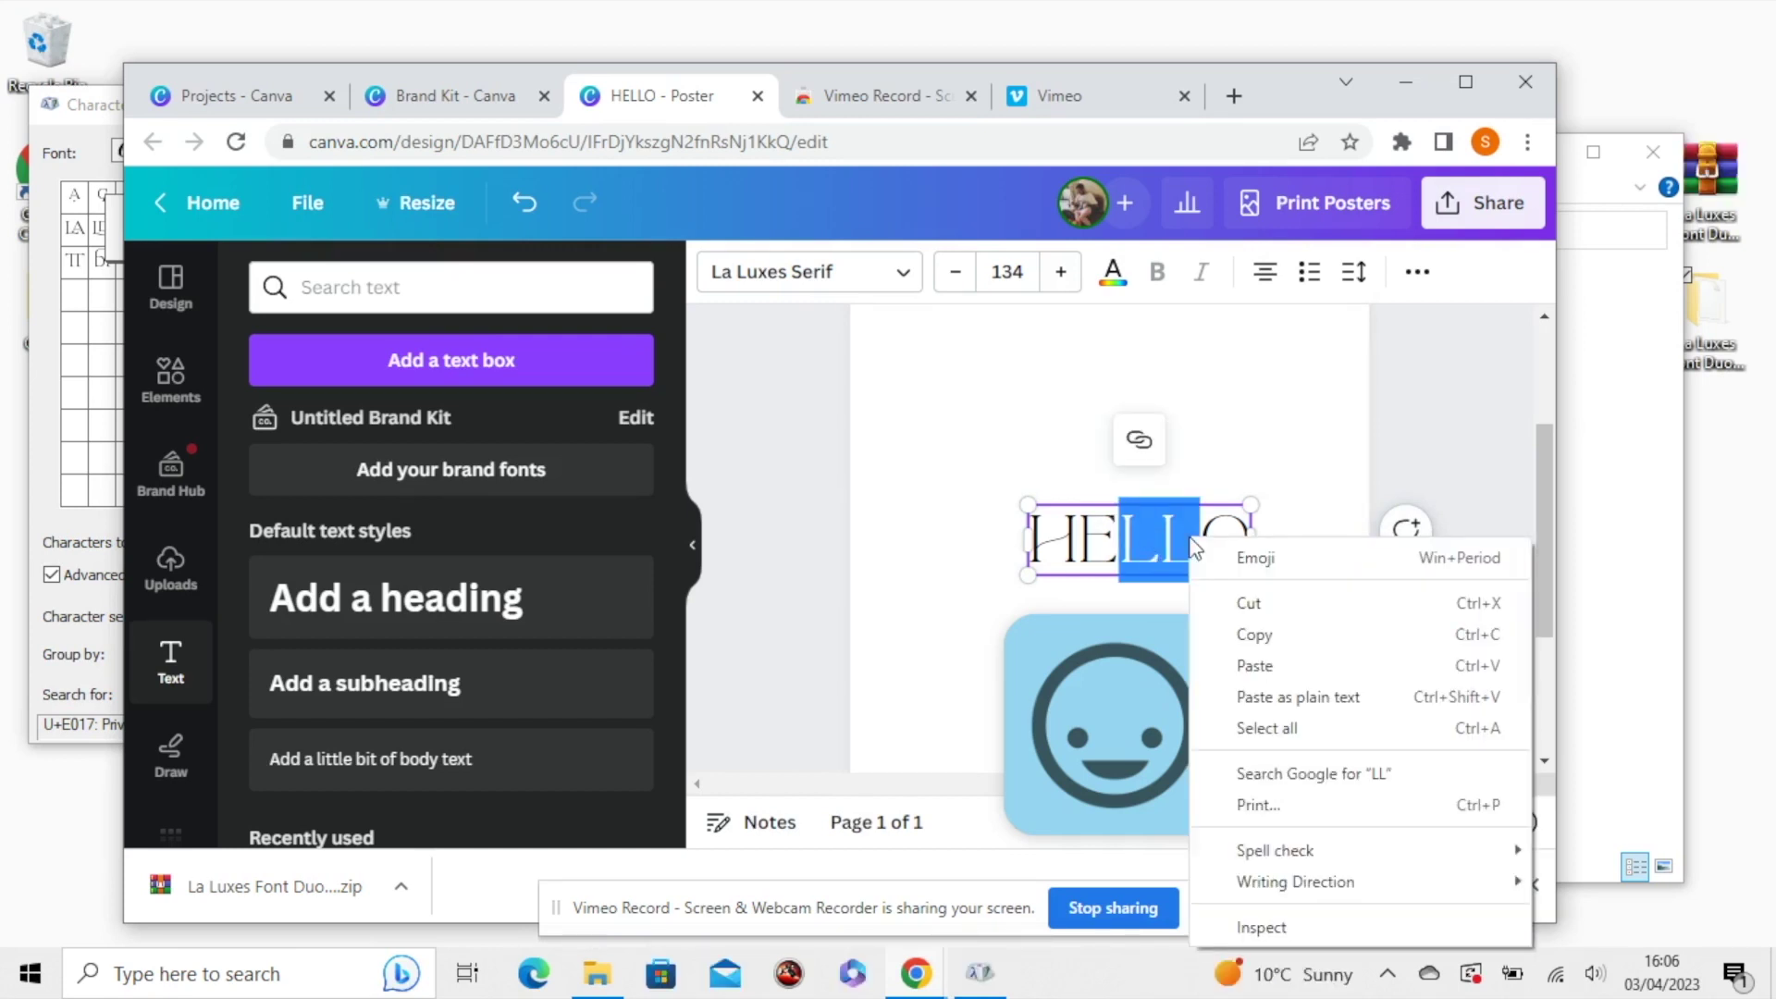
{"action": "left_click", "coordinate": [1327, 665]}
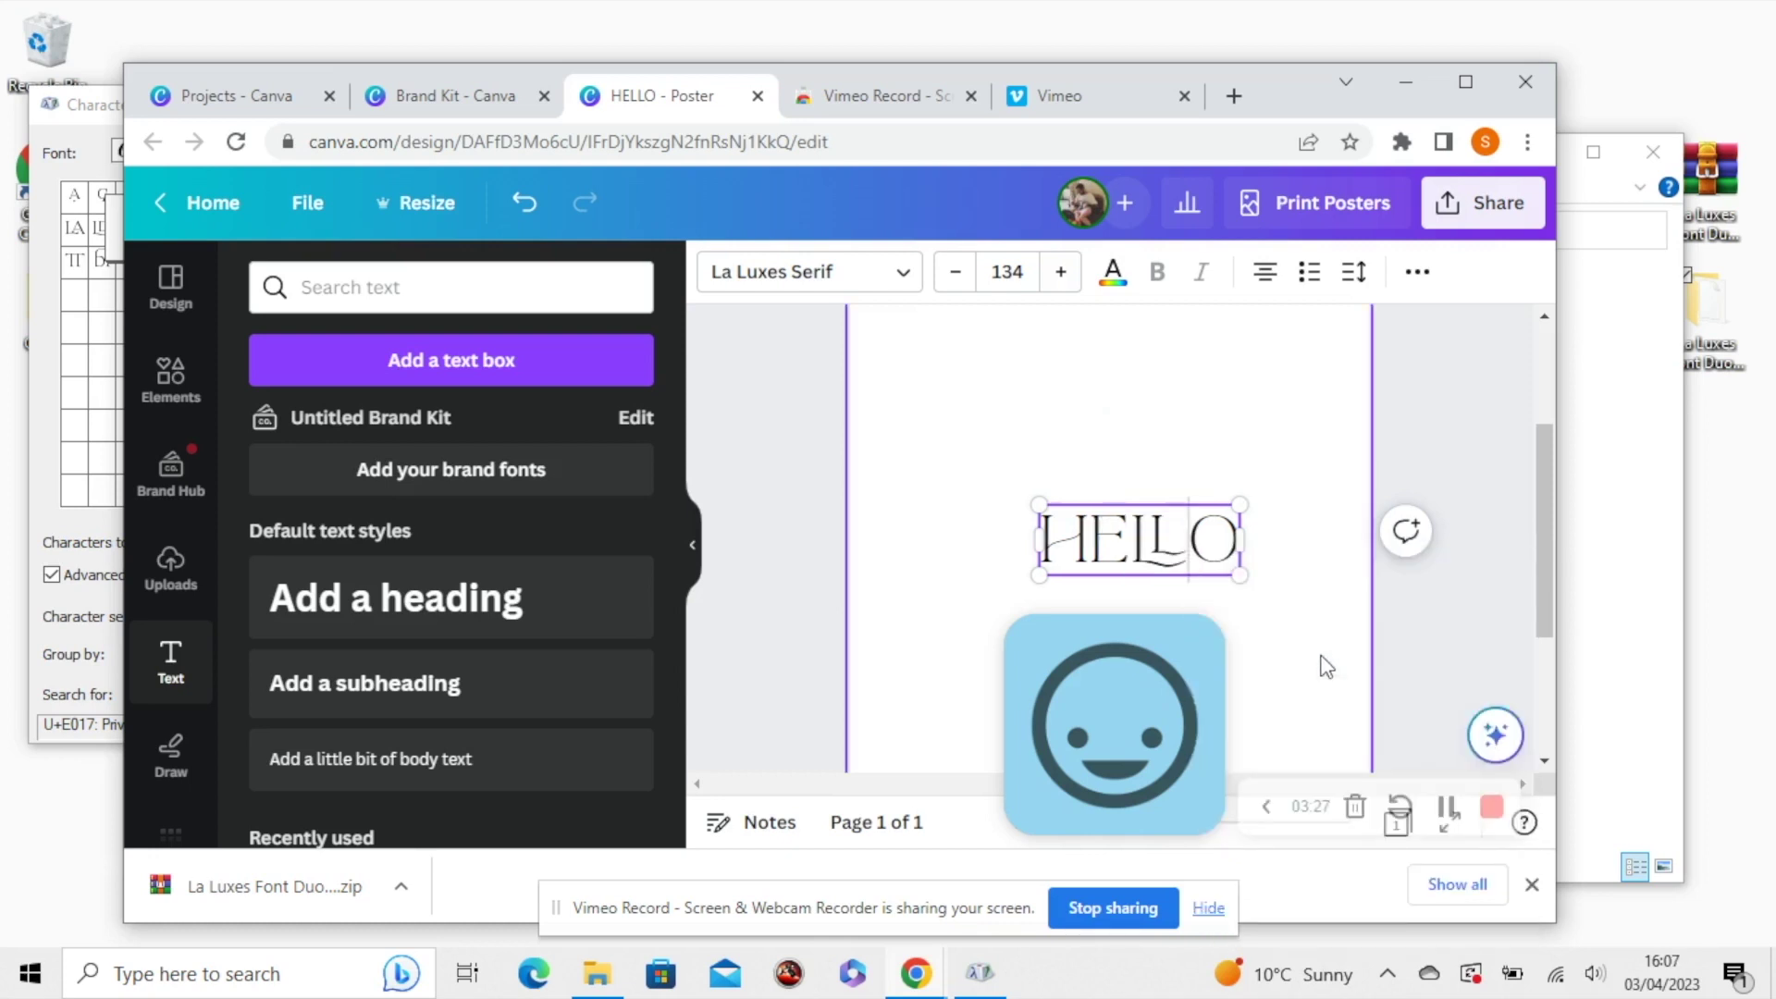
{"action": "left_click", "coordinate": [1271, 469]}
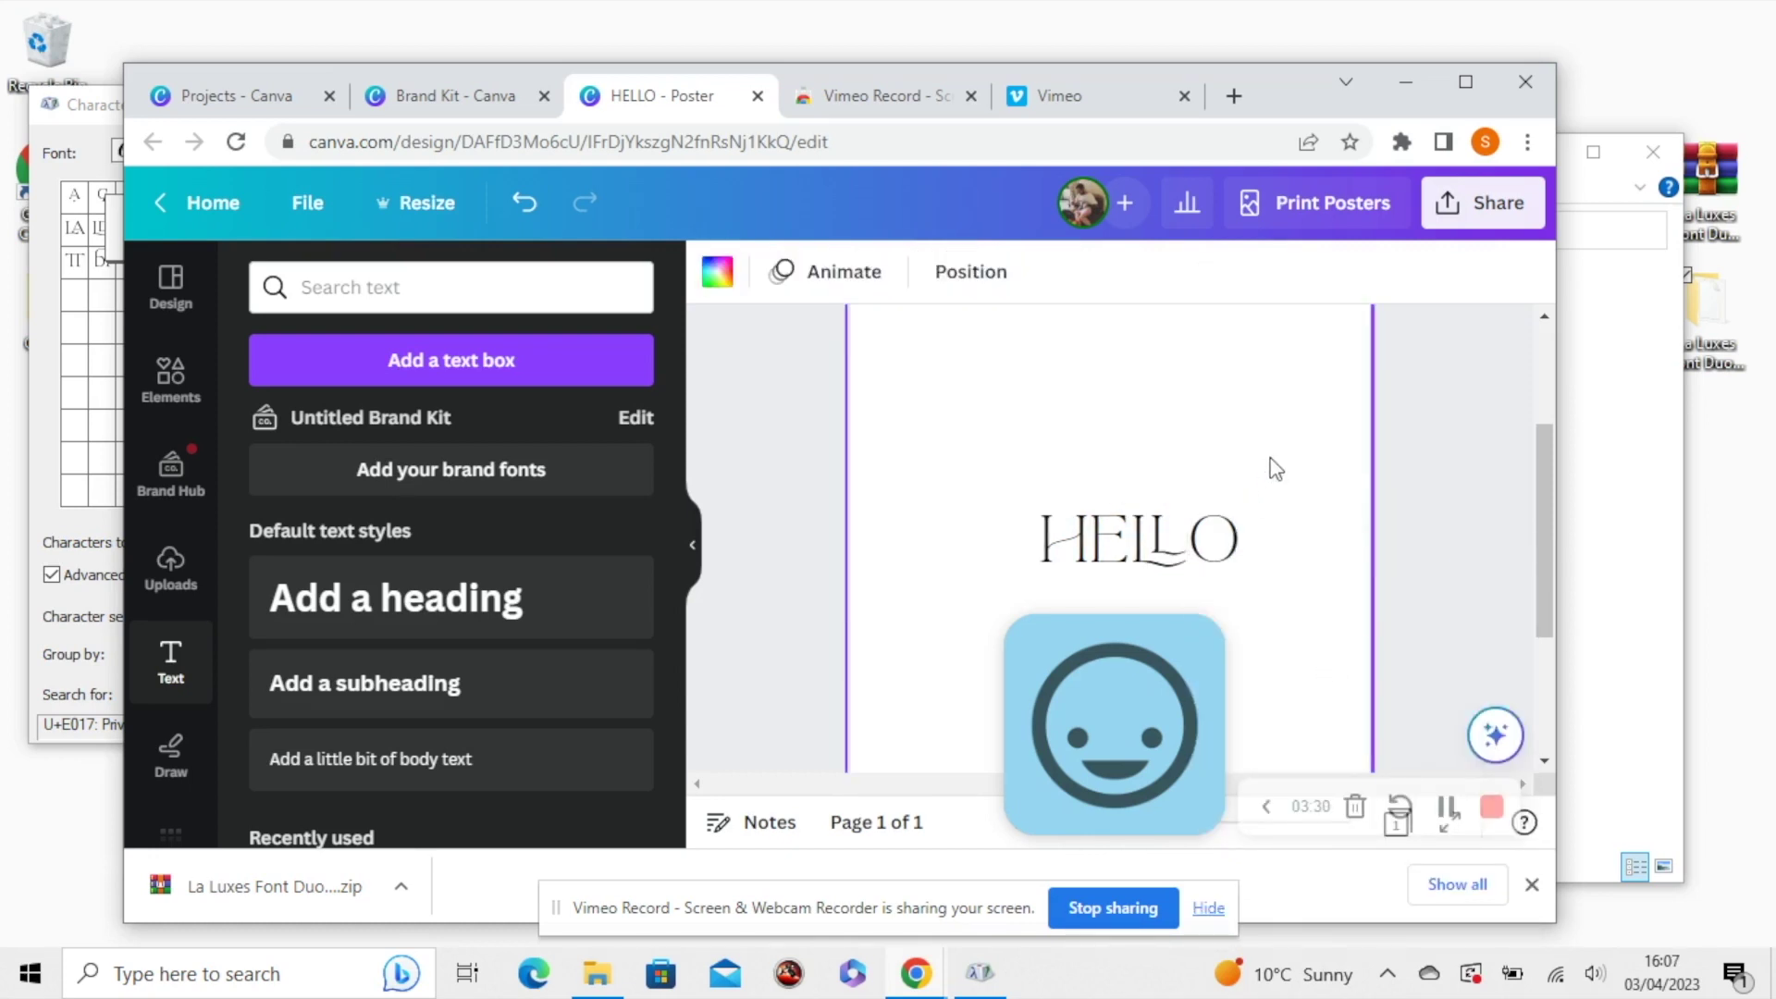